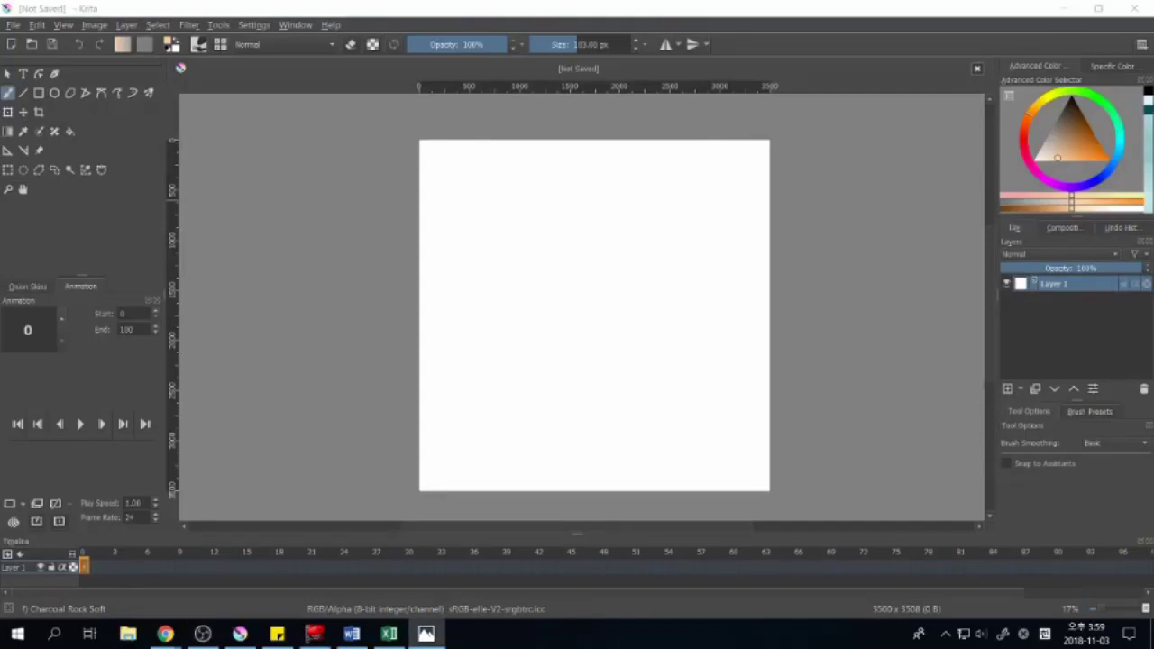
# Step: Add a new layer and fill it with a flat light green
pyautogui.press('Insert')
pyautogui.click(1097, 141)
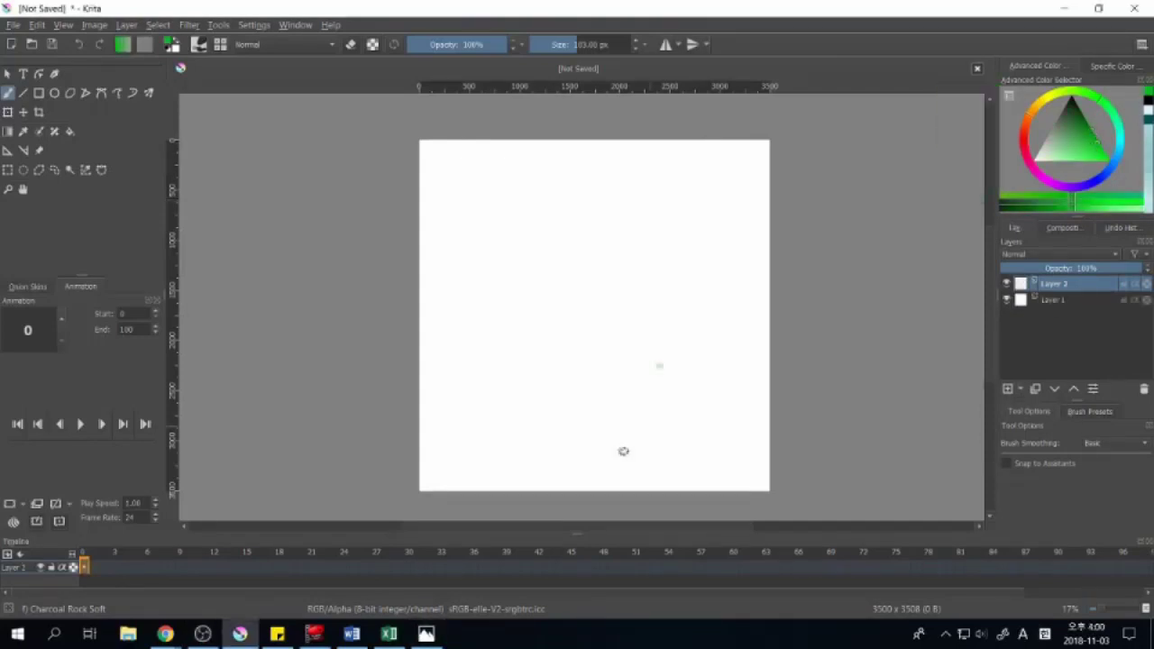
pyautogui.moveTo(424, 144); pyautogui.dragTo(728, 306)
pyautogui.moveTo(721, 450)
pyautogui.mouseDown()
pyautogui.moveTo(752, 338)
pyautogui.moveTo(667, 433)
pyautogui.mouseUp()
pyautogui.press('Delete')
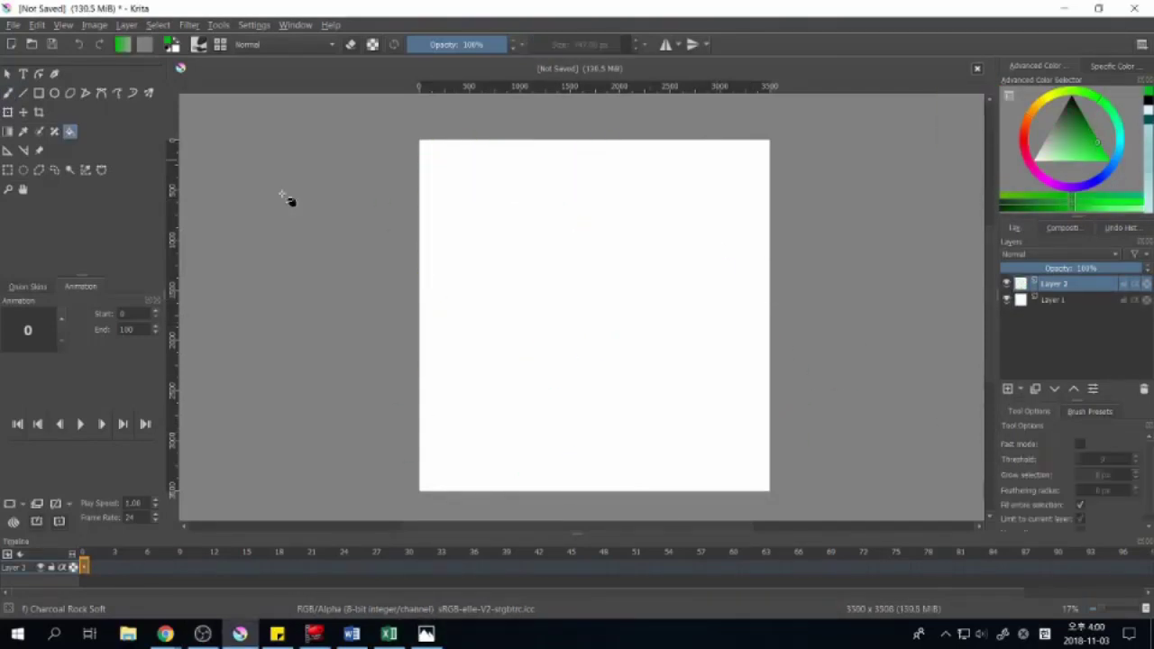
pyautogui.click(556, 333)
# Step: Add an empty layer above the green fill and return to the Freehand Brush
pyautogui.press('Insert')
pyautogui.rightClick(556, 333)
pyautogui.click(556, 177)
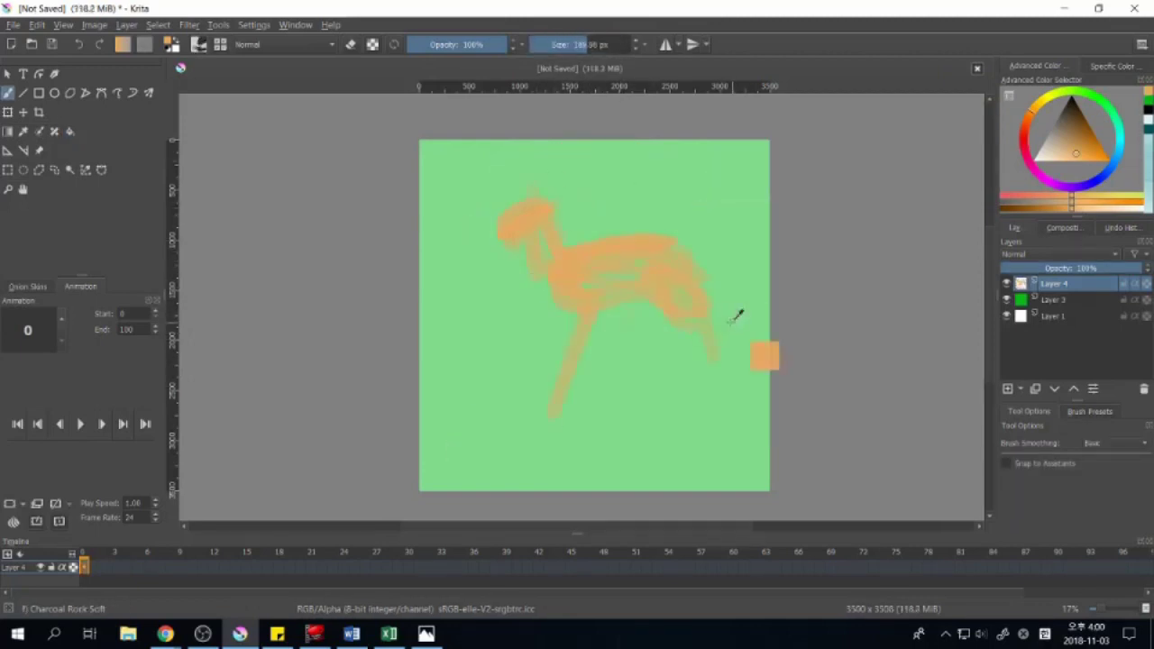
# Step: Paint the fawn's orange body, head and neck
pyautogui.moveTo(716, 298); pyautogui.dragTo(618, 342)
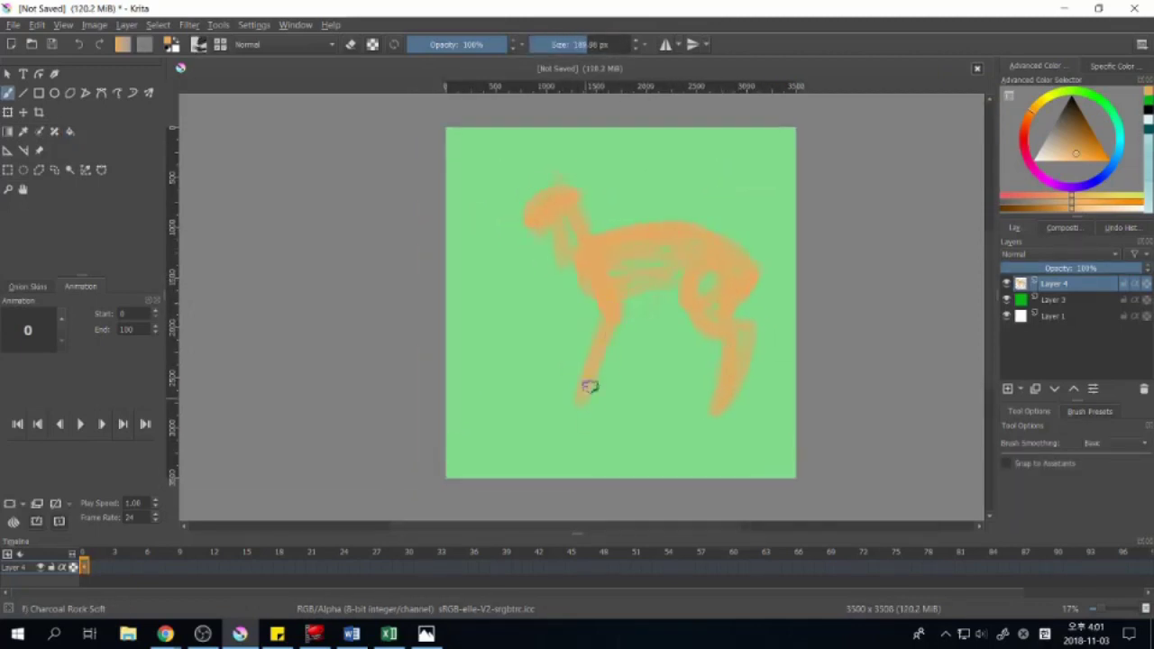
pyautogui.moveTo(723, 407); pyautogui.dragTo(557, 246)
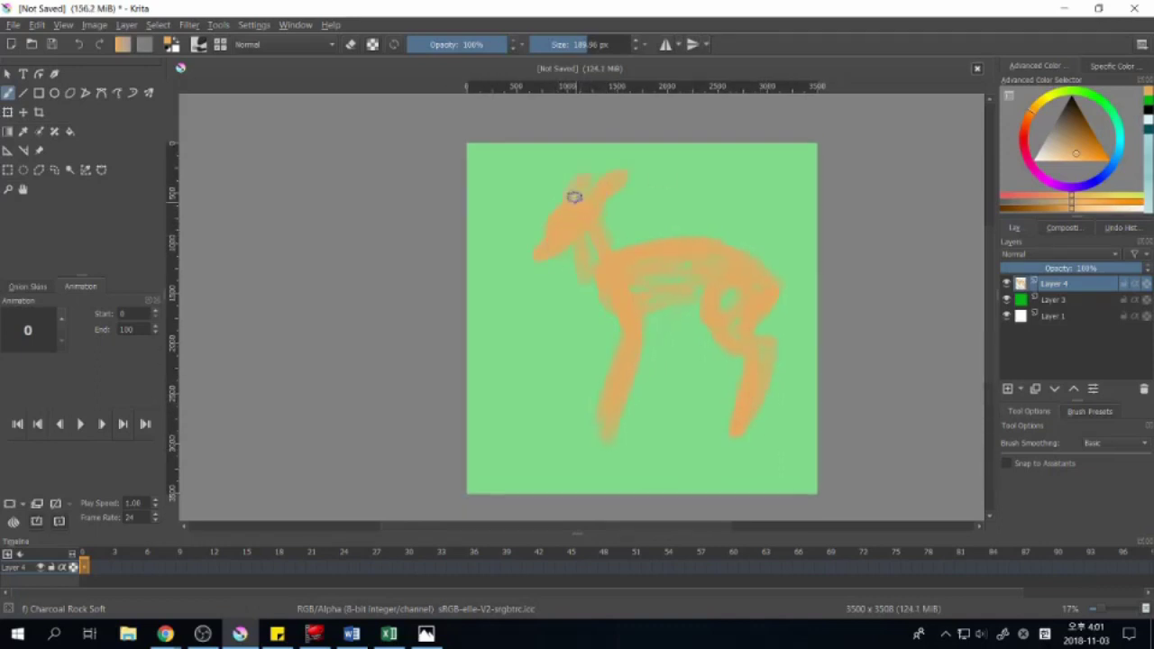
pyautogui.moveTo(579, 193); pyautogui.dragTo(586, 257)
pyautogui.moveTo(734, 378); pyautogui.dragTo(732, 366)
pyautogui.moveTo(618, 322)
pyautogui.mouseDown()
pyautogui.moveTo(704, 270)
pyautogui.moveTo(721, 355)
pyautogui.mouseUp()
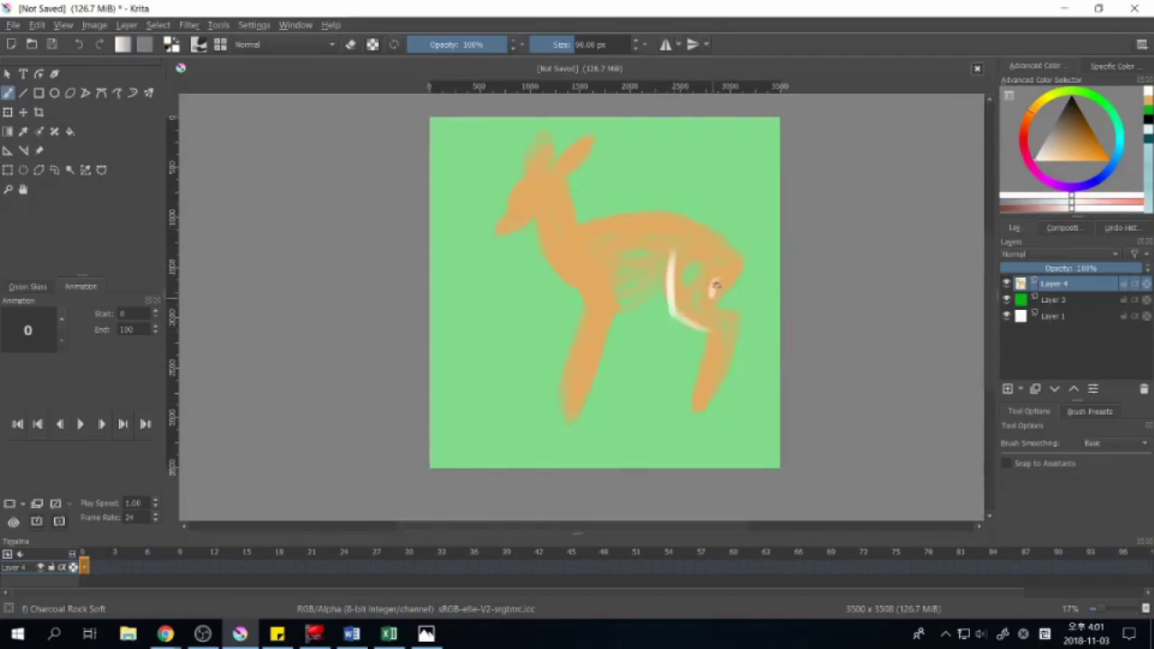
# Step: Add white accents on the rear, chest and leg, and a black nose
pyautogui.moveTo(734, 263); pyautogui.dragTo(721, 303)
pyautogui.moveTo(595, 241); pyautogui.dragTo(609, 302)
pyautogui.moveTo(544, 242); pyautogui.dragTo(559, 253)
pyautogui.click(1074, 170)
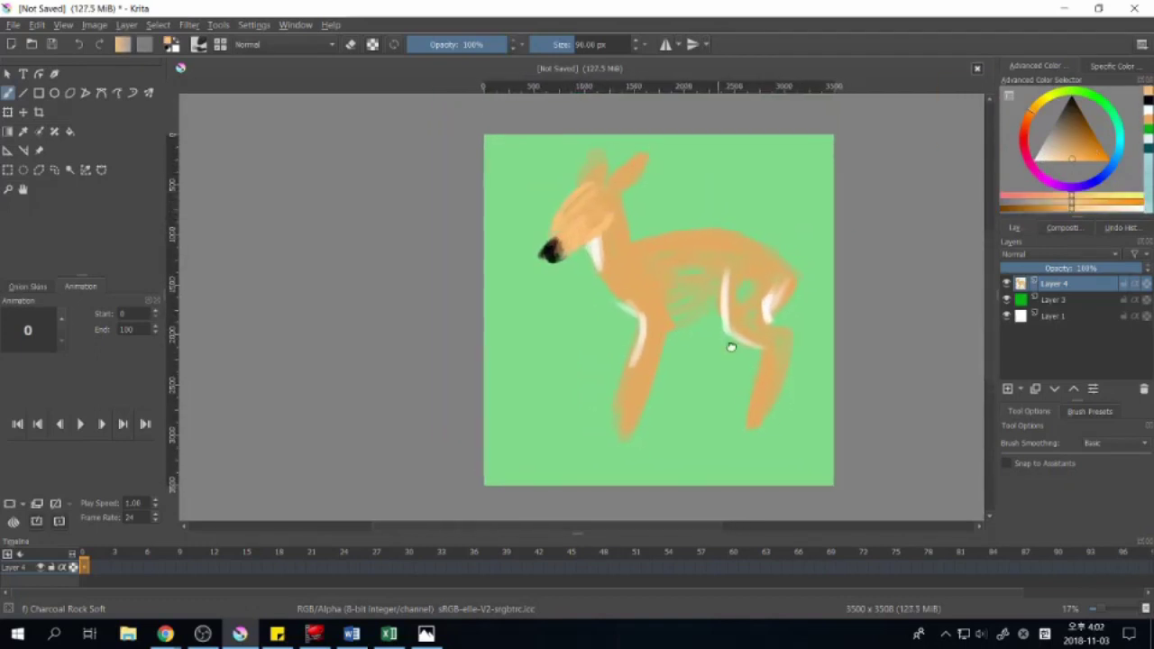
# Step: Switch to a darker orange and outline the fawn's ears
pyautogui.press('k')
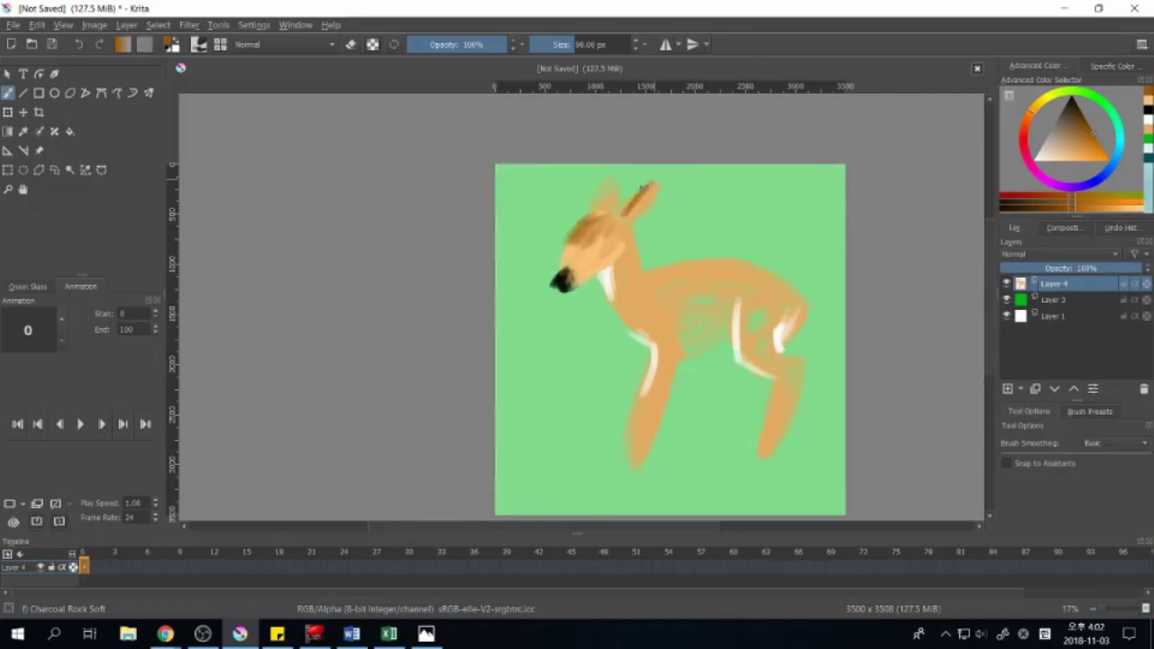
pyautogui.moveTo(597, 191); pyautogui.dragTo(609, 160)
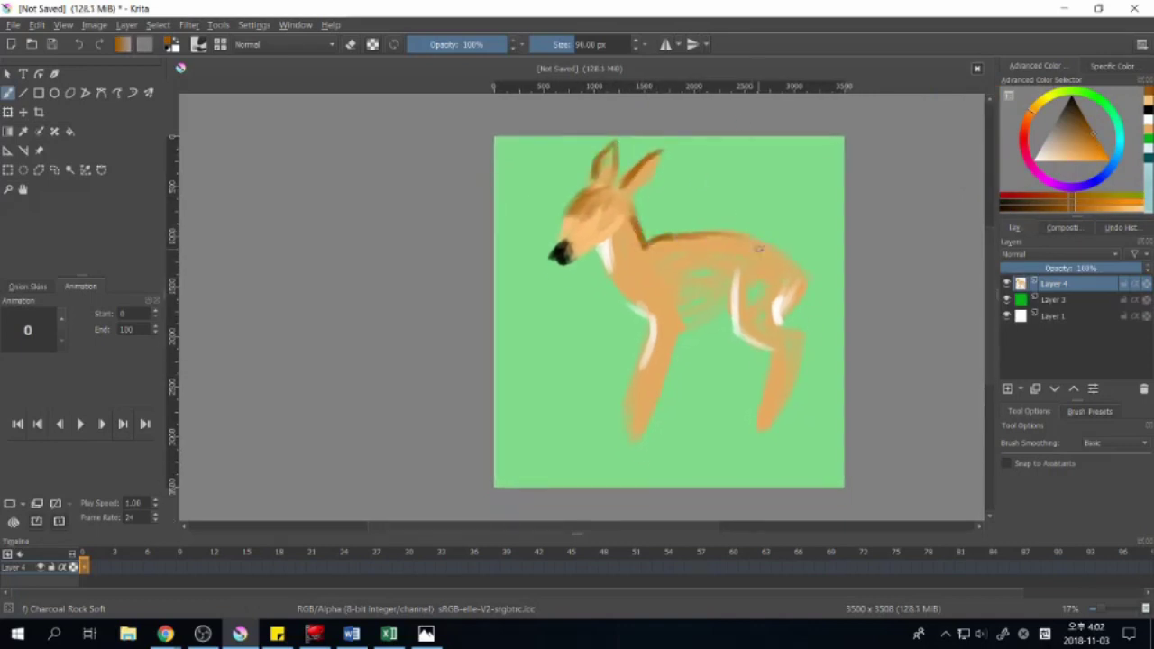
pyautogui.moveTo(672, 311); pyautogui.dragTo(762, 191)
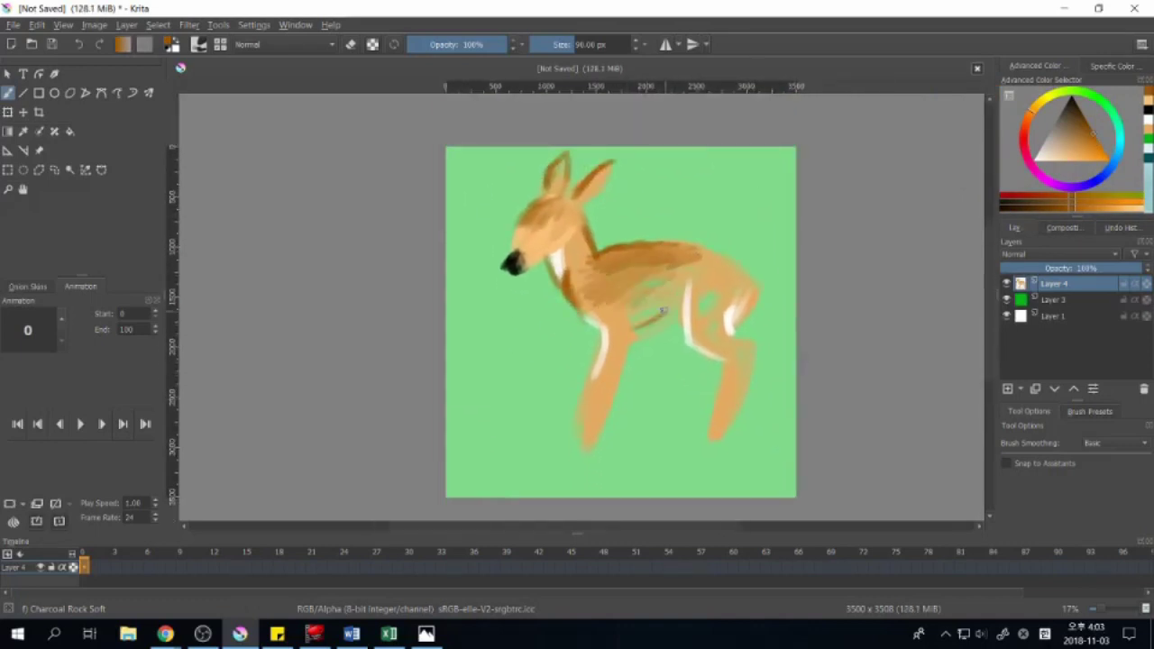
pyautogui.moveTo(637, 289)
pyautogui.mouseDown()
pyautogui.moveTo(653, 255)
pyautogui.moveTo(655, 264)
pyautogui.mouseUp()
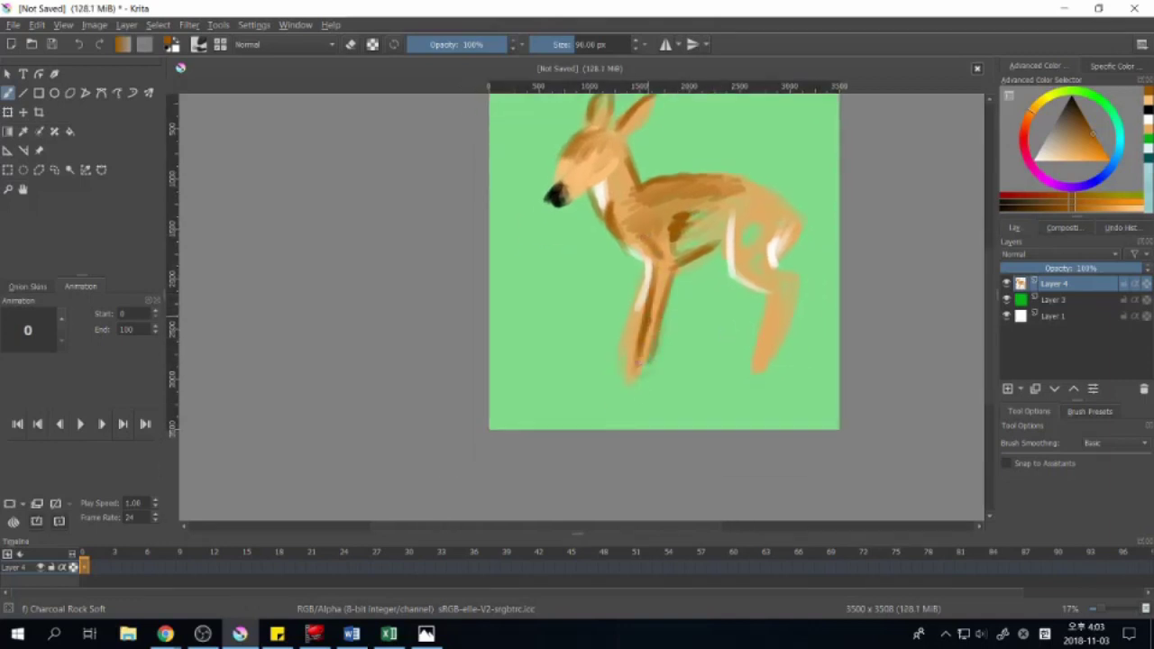
pyautogui.moveTo(730, 266); pyautogui.dragTo(671, 311)
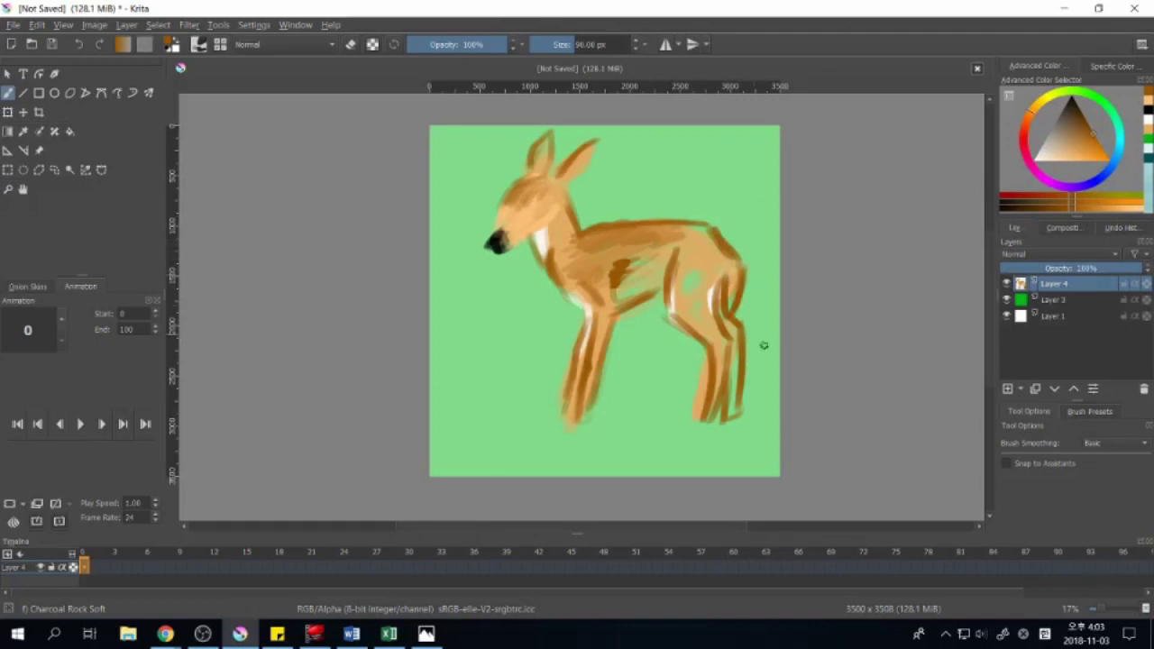
# Step: Shade the body and legs with darker brown strokes
pyautogui.moveTo(631, 306)
pyautogui.mouseDown()
pyautogui.moveTo(656, 329)
pyautogui.moveTo(657, 386)
pyautogui.mouseUp()
pyautogui.moveTo(651, 333); pyautogui.dragTo(703, 366)
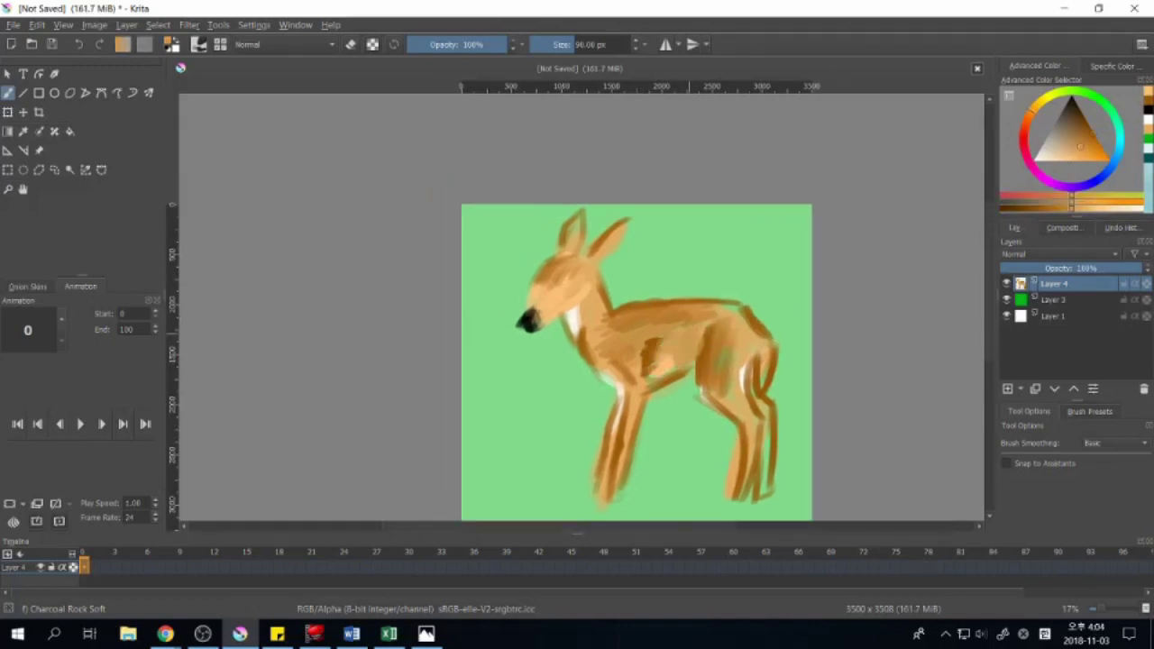
pyautogui.moveTo(702, 294); pyautogui.dragTo(609, 264)
pyautogui.keyDown('ctrl'); pyautogui.click(610, 265); pyautogui.keyUp('ctrl')
pyautogui.moveTo(672, 288)
pyautogui.mouseDown()
pyautogui.moveTo(769, 342)
pyautogui.moveTo(799, 378)
pyautogui.mouseUp()
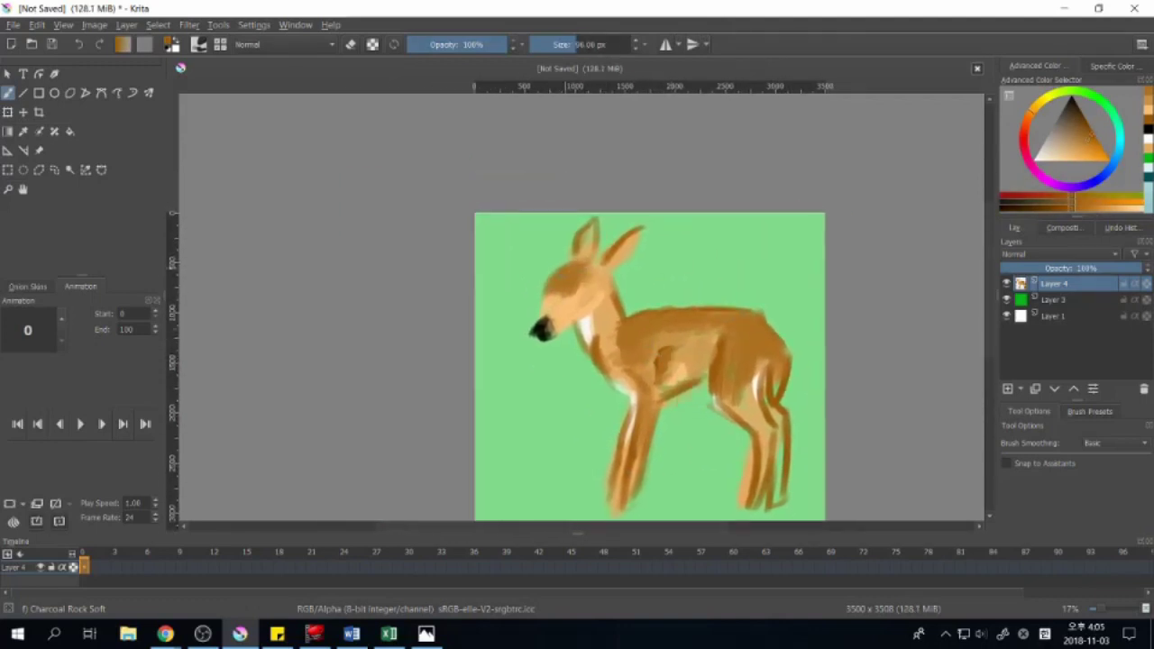
# Step: Paint the fawn's dark eye and remove a stray white chest stroke
pyautogui.moveTo(559, 273); pyautogui.dragTo(560, 280)
pyautogui.keyDown('ctrl'); pyautogui.click(581, 326); pyautogui.keyUp('ctrl')
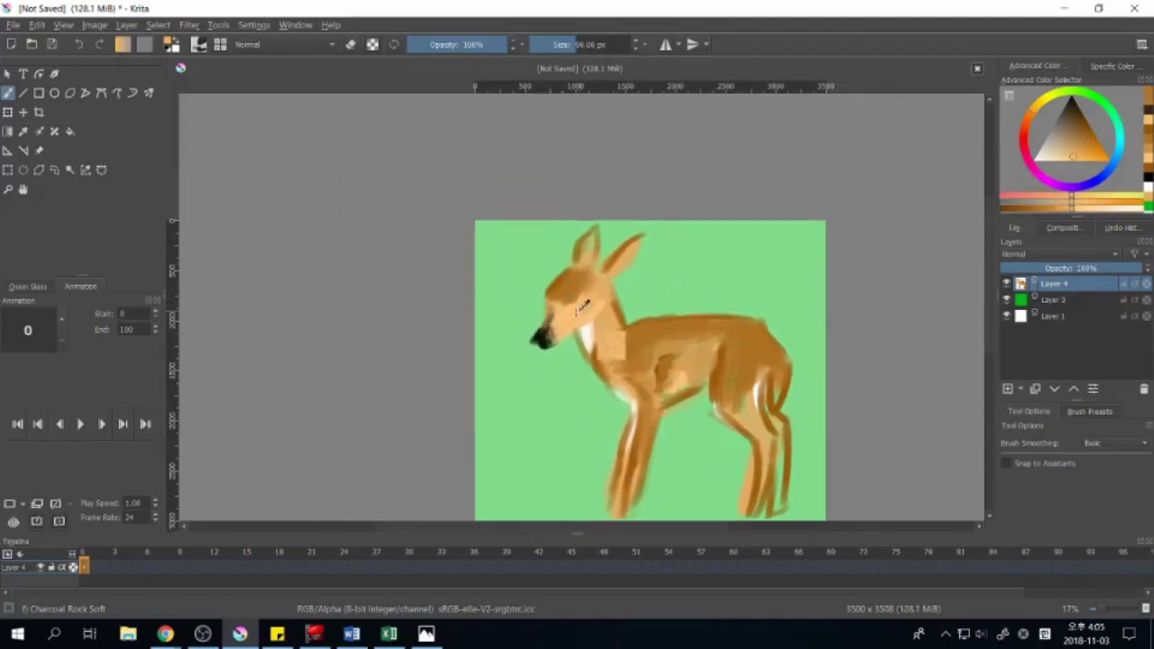
pyautogui.click(572, 293)
pyautogui.moveTo(613, 353); pyautogui.dragTo(662, 401)
pyautogui.hotkey('ctrl', 'z')
pyautogui.moveTo(631, 360)
pyautogui.mouseDown()
pyautogui.moveTo(628, 393)
pyautogui.moveTo(586, 319)
pyautogui.moveTo(572, 319)
pyautogui.mouseUp()
# Step: Add a white belly highlight and pale beige on the face
pyautogui.keyDown('ctrl'); pyautogui.click(685, 383); pyautogui.keyUp('ctrl')
pyautogui.moveTo(631, 360)
pyautogui.mouseDown()
pyautogui.moveTo(573, 362)
pyautogui.moveTo(602, 378)
pyautogui.mouseUp()
pyautogui.keyDown('ctrl'); pyautogui.click(594, 340); pyautogui.keyUp('ctrl')
pyautogui.moveTo(666, 313); pyautogui.dragTo(671, 283)
pyautogui.moveTo(437, 407); pyautogui.dragTo(513, 396)
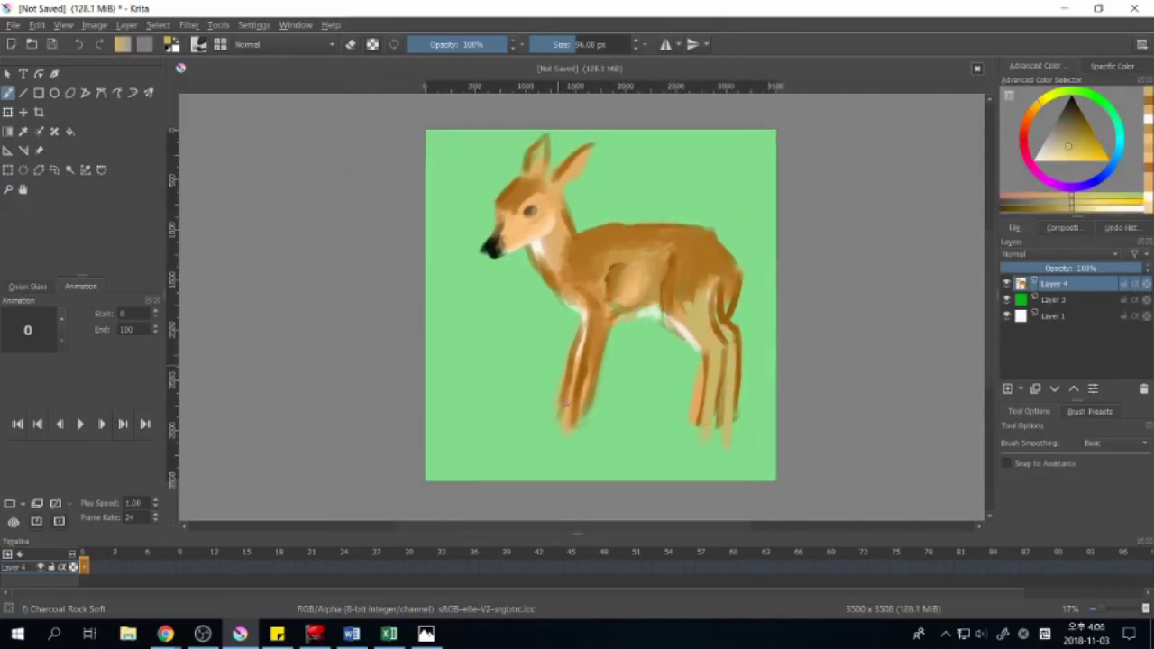
pyautogui.moveTo(819, 376); pyautogui.dragTo(846, 375)
# Step: Sample darker brown from the fur and shade near the shoulder
pyautogui.moveTo(606, 274); pyautogui.dragTo(590, 284)
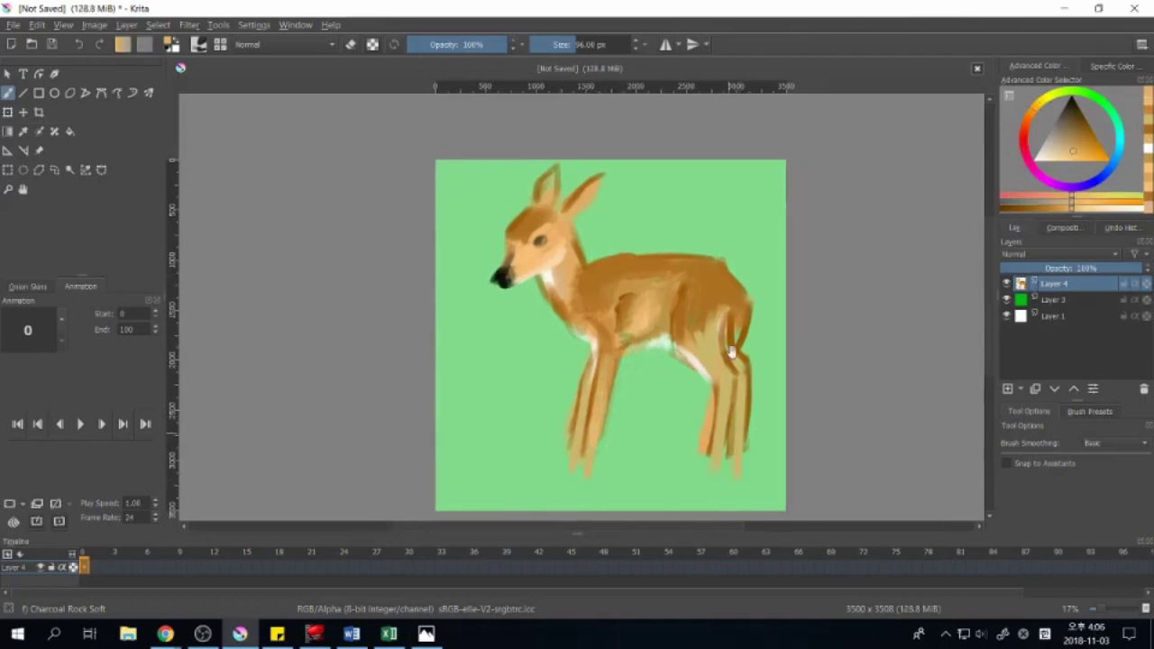
pyautogui.keyDown('ctrl'); pyautogui.click(591, 283); pyautogui.keyUp('ctrl')
pyautogui.moveTo(595, 288); pyautogui.dragTo(631, 383)
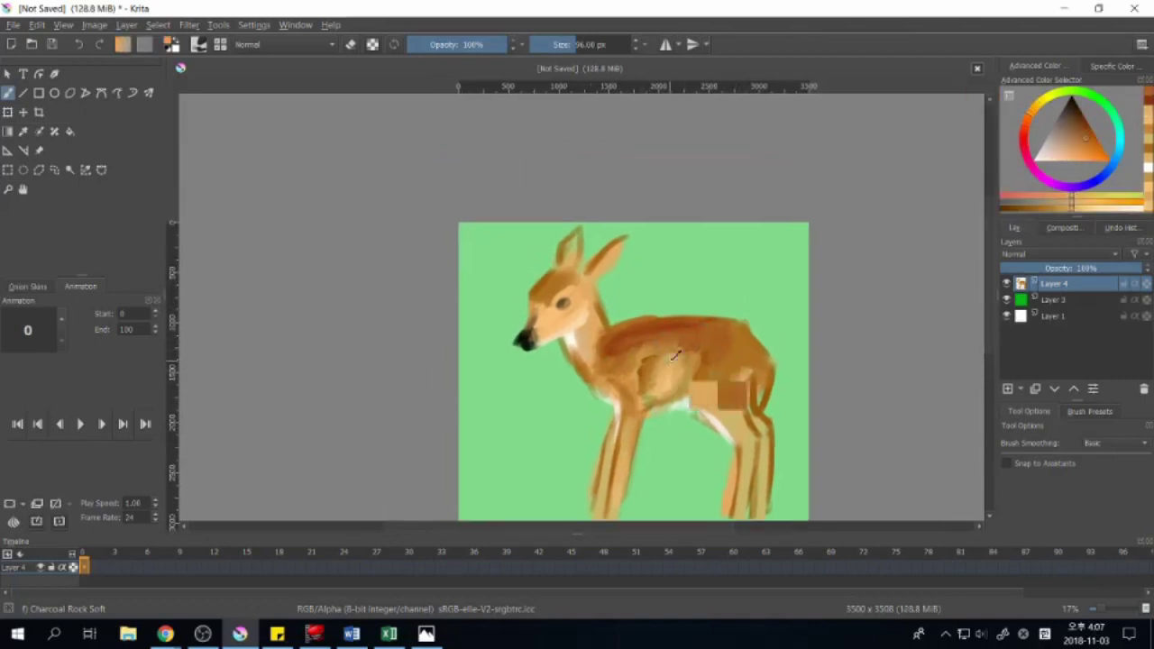
pyautogui.moveTo(746, 291)
pyautogui.mouseDown()
pyautogui.moveTo(764, 268)
pyautogui.moveTo(744, 246)
pyautogui.moveTo(732, 254)
pyautogui.mouseUp()
pyautogui.keyDown('ctrl'); pyautogui.click(721, 352); pyautogui.keyUp('ctrl')
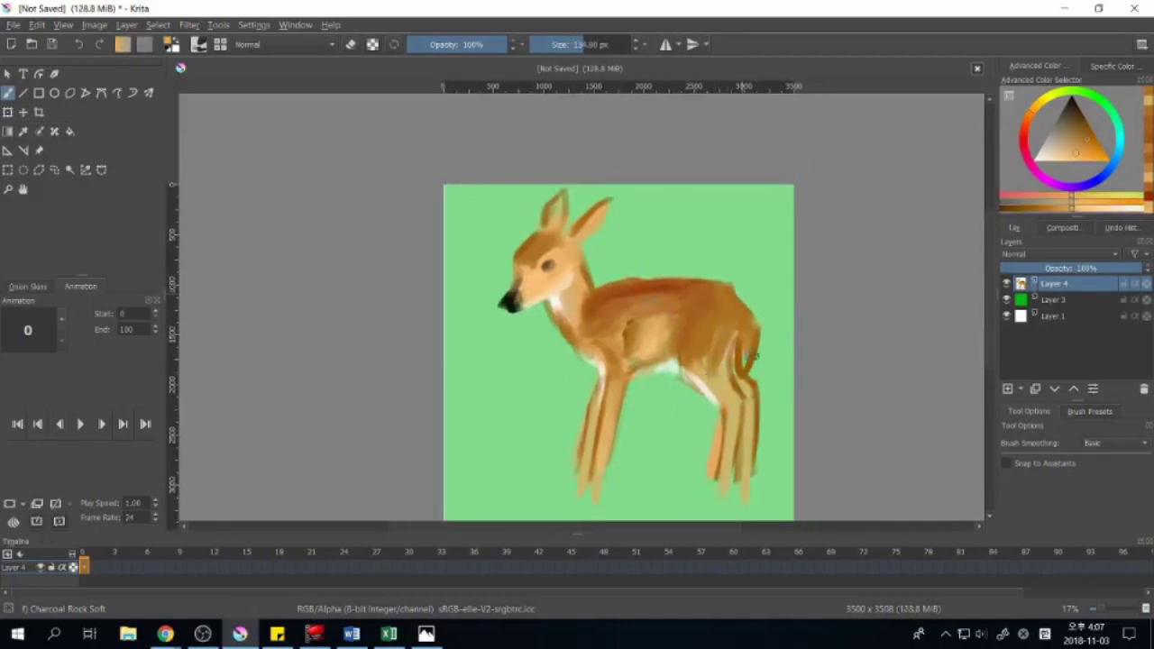
pyautogui.moveTo(728, 320); pyautogui.dragTo(705, 304)
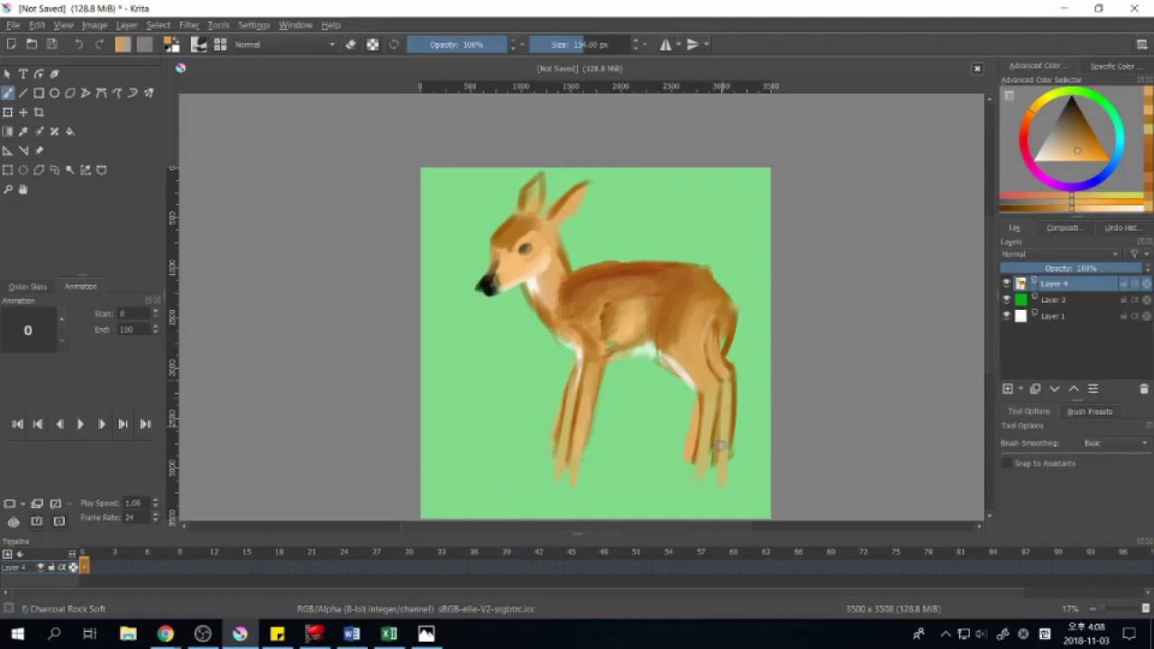
pyautogui.scroll(1, 721, 430)
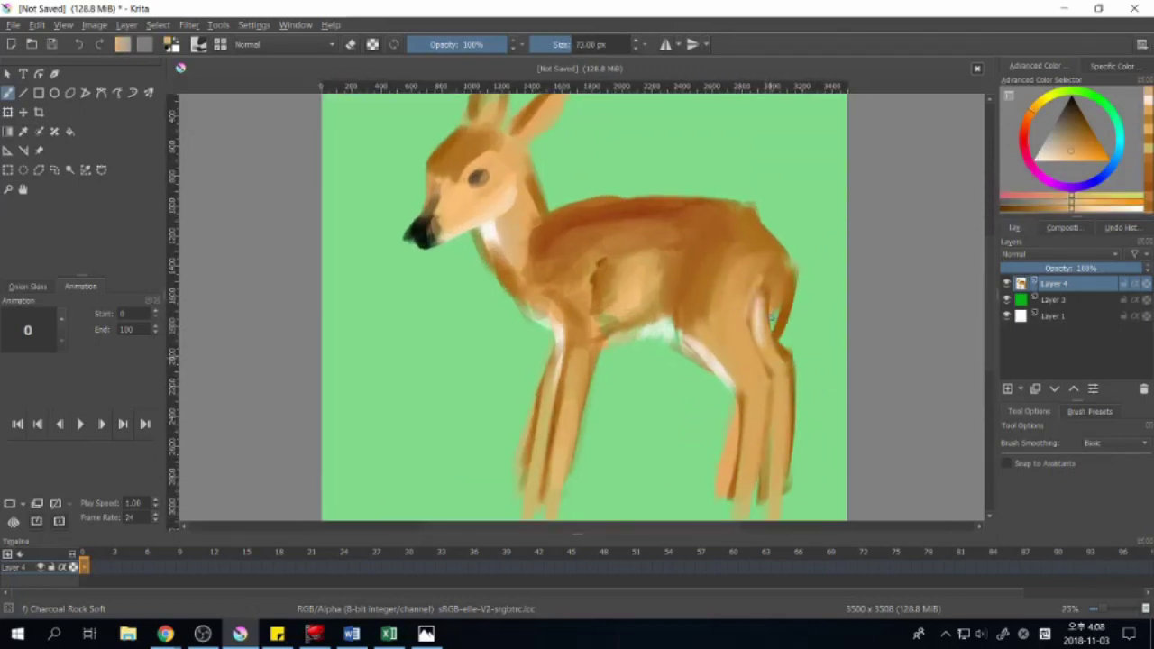
# Step: Try out darker brown and tan colours, briefly toggling eraser mode
pyautogui.keyDown('ctrl'); pyautogui.click(764, 272); pyautogui.keyUp('ctrl')
pyautogui.moveTo(771, 286); pyautogui.dragTo(852, 287)
pyautogui.keyDown('ctrl'); pyautogui.click(786, 298); pyautogui.keyUp('ctrl')
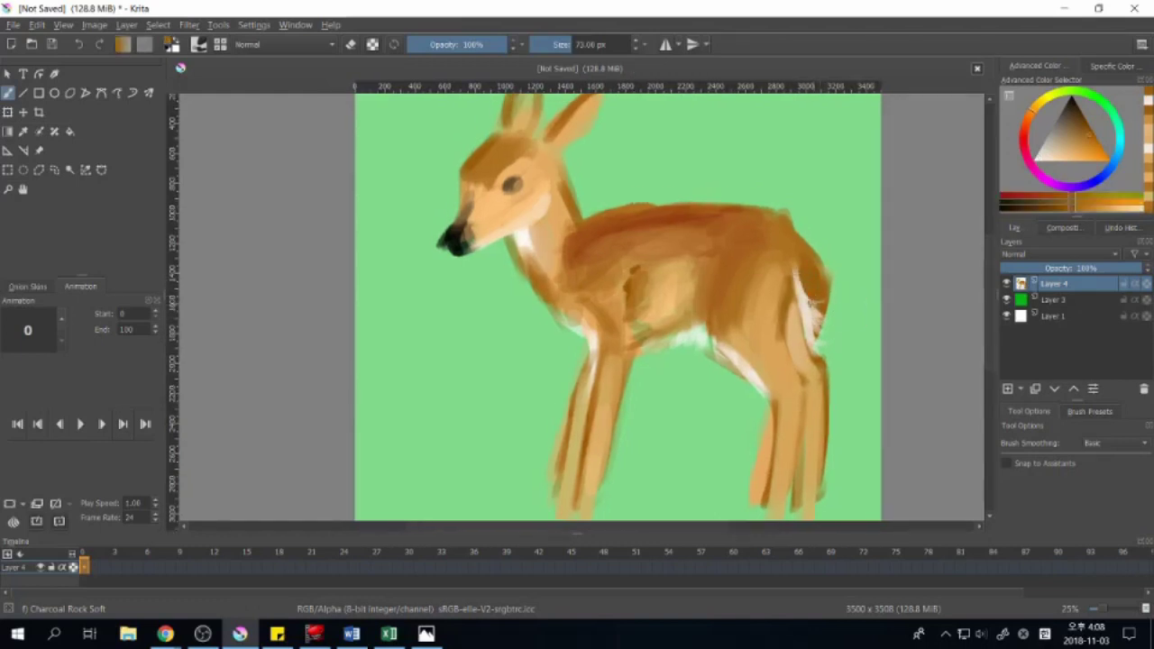
pyautogui.keyDown('ctrl'); pyautogui.click(790, 266); pyautogui.keyUp('ctrl')
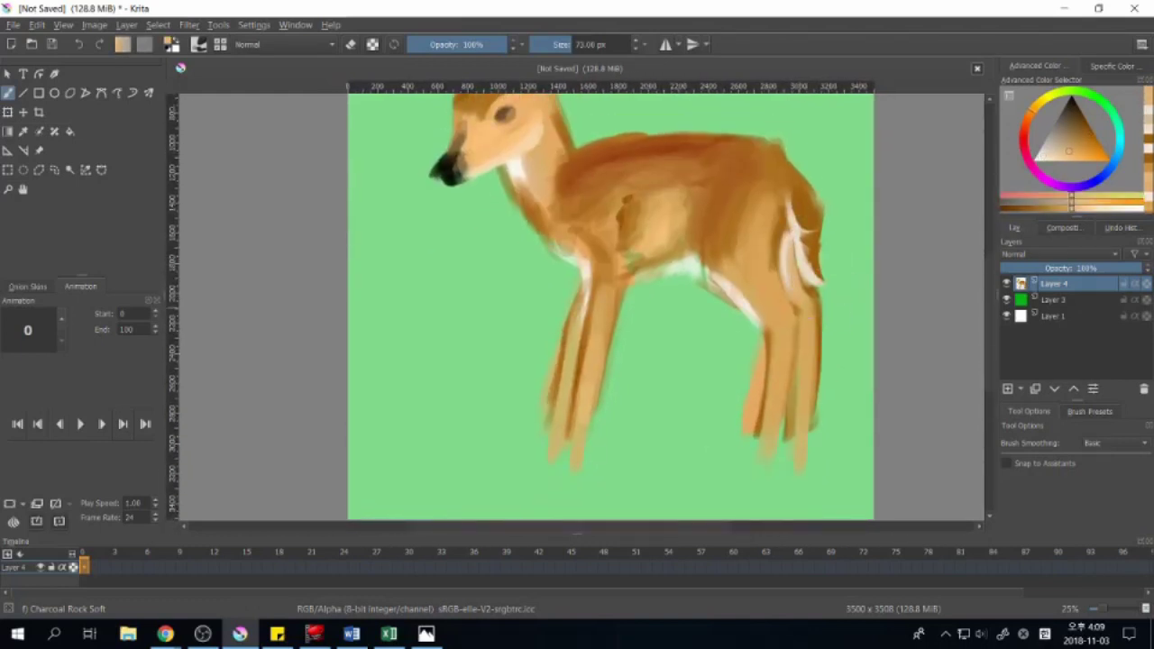
pyautogui.moveTo(852, 345); pyautogui.dragTo(864, 374)
pyautogui.press('e')
pyautogui.moveTo(832, 474); pyautogui.dragTo(853, 405)
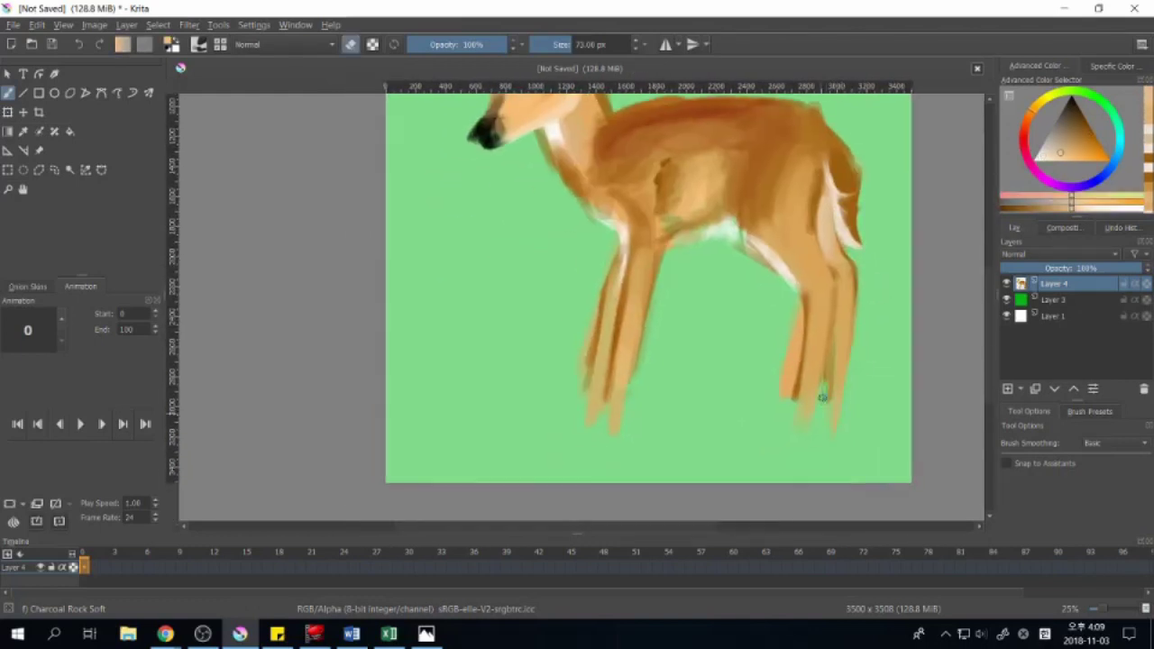
pyautogui.moveTo(811, 271); pyautogui.dragTo(966, 484)
pyautogui.press('e')
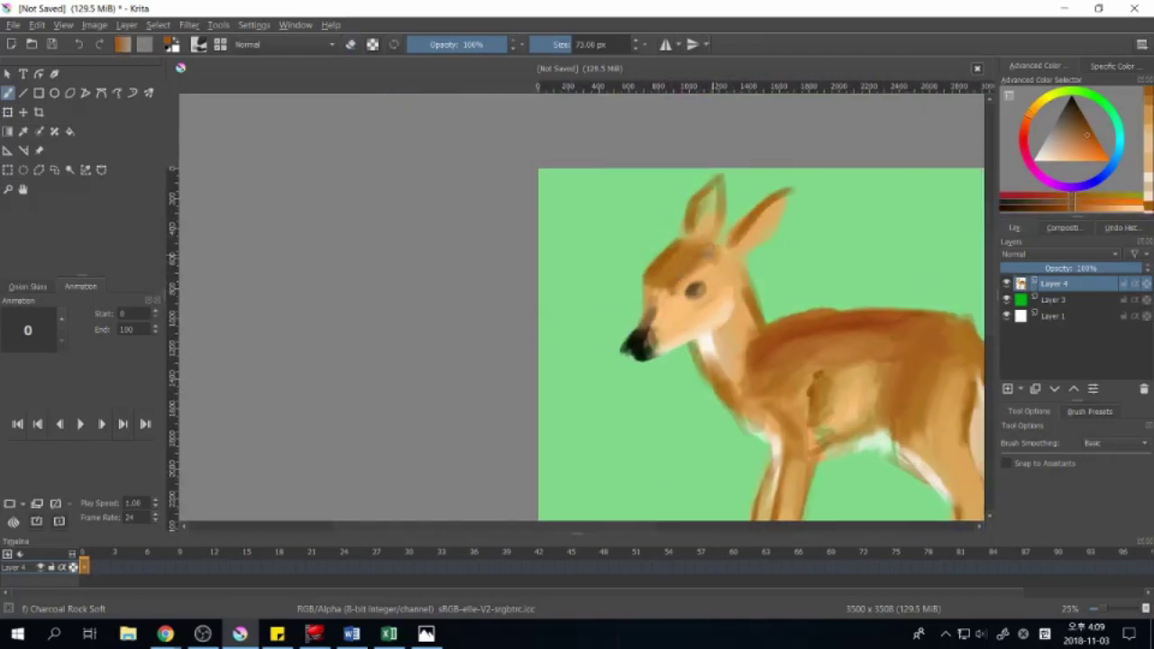
# Step: Paint a light highlight on the ear and darken the eye to black
pyautogui.moveTo(945, 449)
pyautogui.mouseDown()
pyautogui.moveTo(889, 453)
pyautogui.moveTo(925, 456)
pyautogui.mouseUp()
pyautogui.keyDown('ctrl'); pyautogui.click(888, 453); pyautogui.keyUp('ctrl')
pyautogui.keyDown('ctrl'); pyautogui.click(750, 218); pyautogui.keyUp('ctrl')
pyautogui.moveTo(818, 257); pyautogui.dragTo(844, 265)
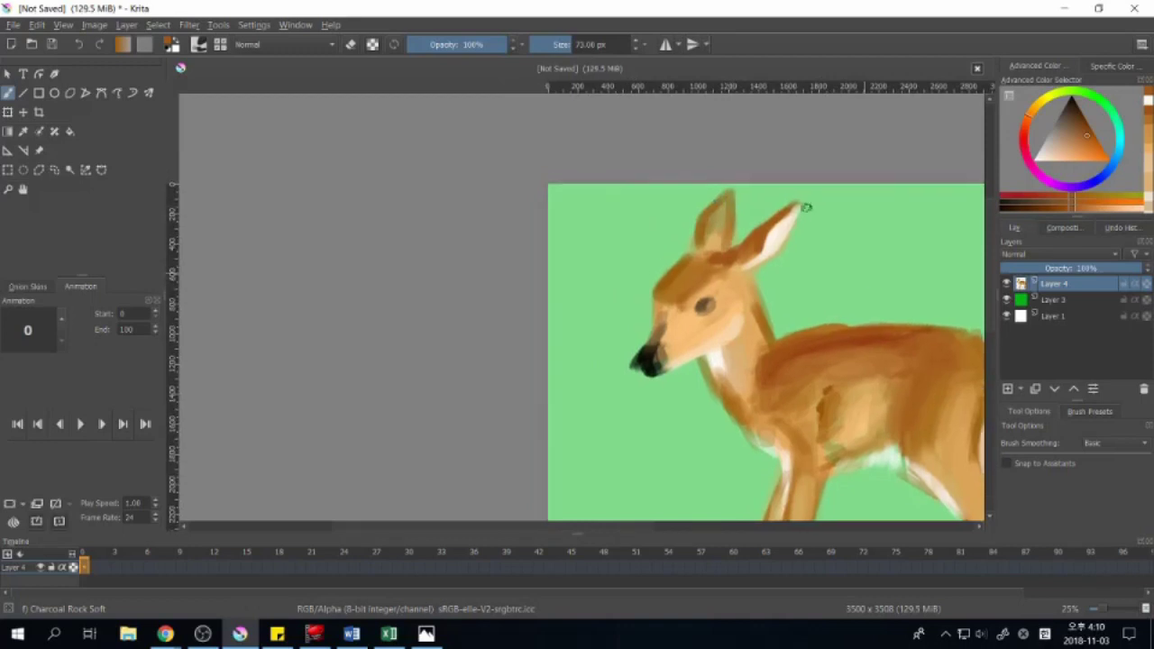
pyautogui.keyDown('ctrl'); pyautogui.click(837, 393); pyautogui.keyUp('ctrl')
pyautogui.keyDown('ctrl'); pyautogui.click(667, 342); pyautogui.keyUp('ctrl')
pyautogui.moveTo(667, 342); pyautogui.dragTo(670, 331)
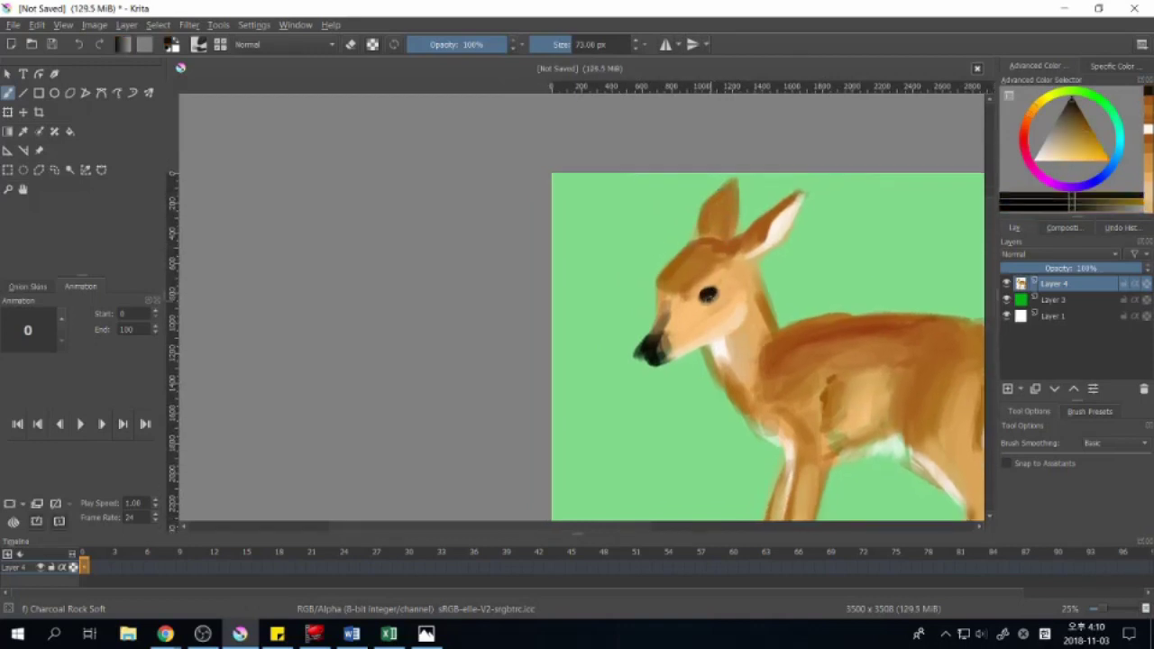
# Step: Lighten the inner ear with beige and pick tan fur tones
pyautogui.keyDown('ctrl'); pyautogui.click(756, 304); pyautogui.keyUp('ctrl')
pyautogui.moveTo(717, 288); pyautogui.dragTo(750, 289)
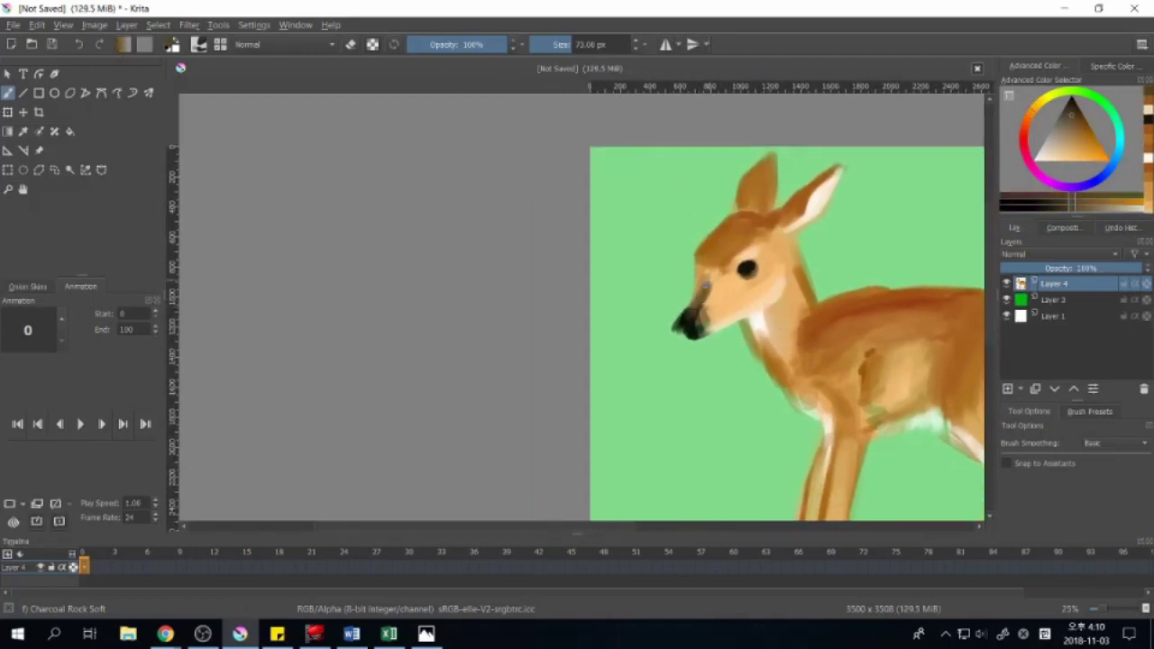
pyautogui.keyDown('ctrl'); pyautogui.click(715, 325); pyautogui.keyUp('ctrl')
pyautogui.moveTo(755, 333); pyautogui.dragTo(661, 327)
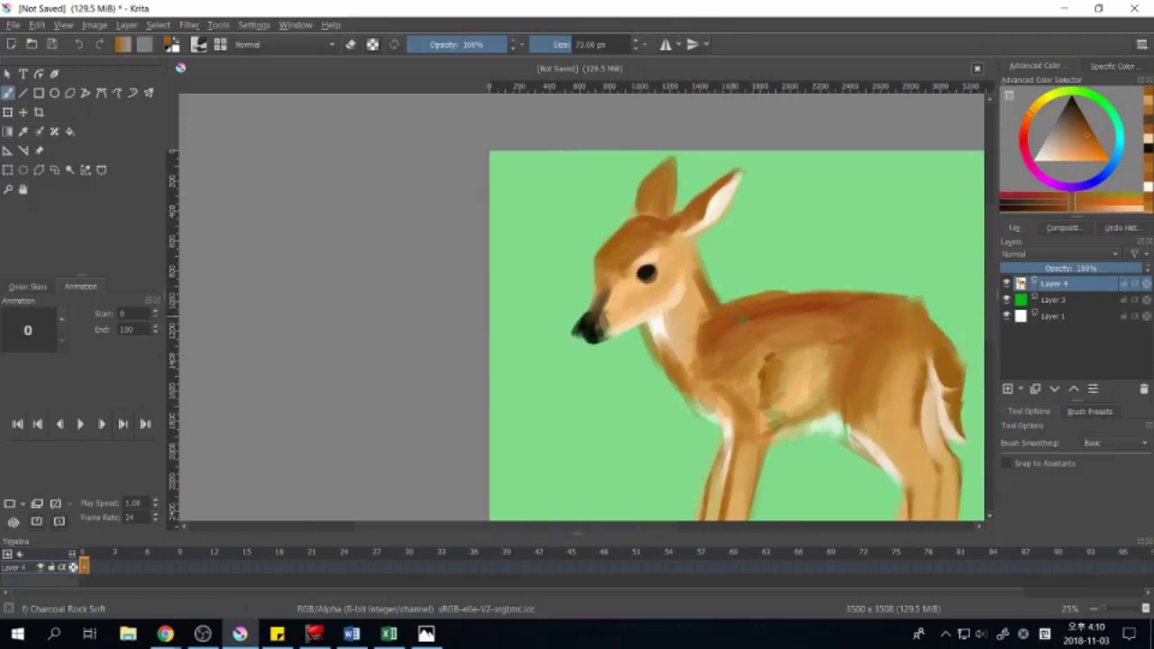
pyautogui.keyDown('ctrl'); pyautogui.click(720, 401); pyautogui.keyUp('ctrl')
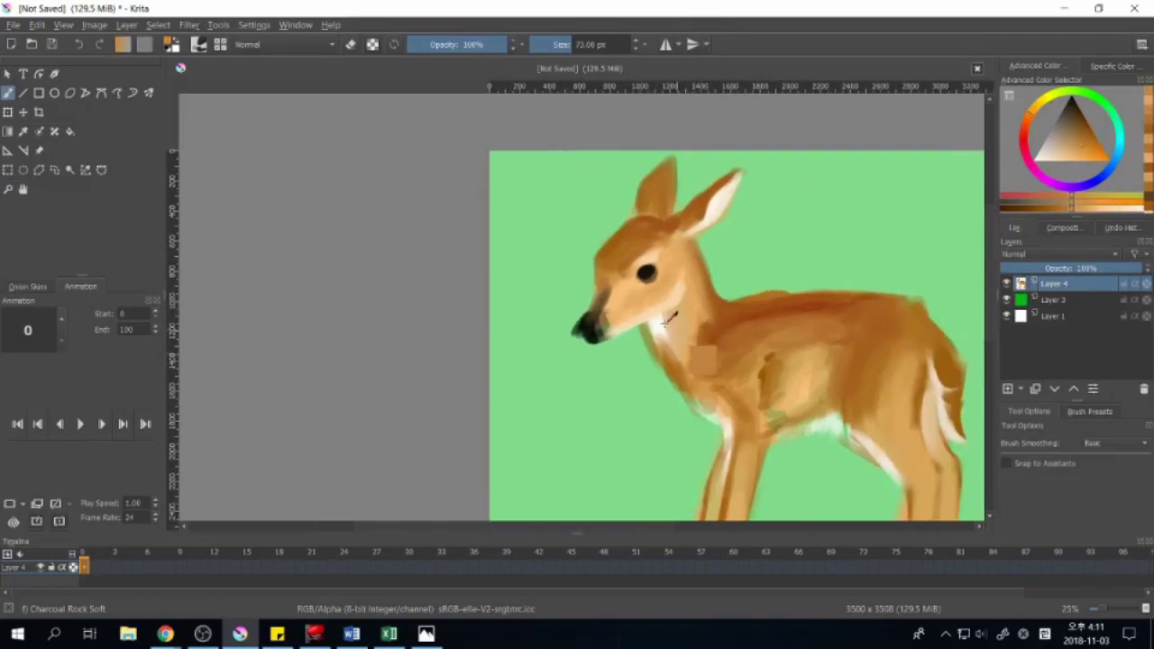
pyautogui.keyDown('ctrl'); pyautogui.click(651, 344); pyautogui.keyUp('ctrl')
pyautogui.moveTo(982, 483)
pyautogui.mouseDown()
pyautogui.moveTo(908, 397)
pyautogui.moveTo(920, 399)
pyautogui.mouseUp()
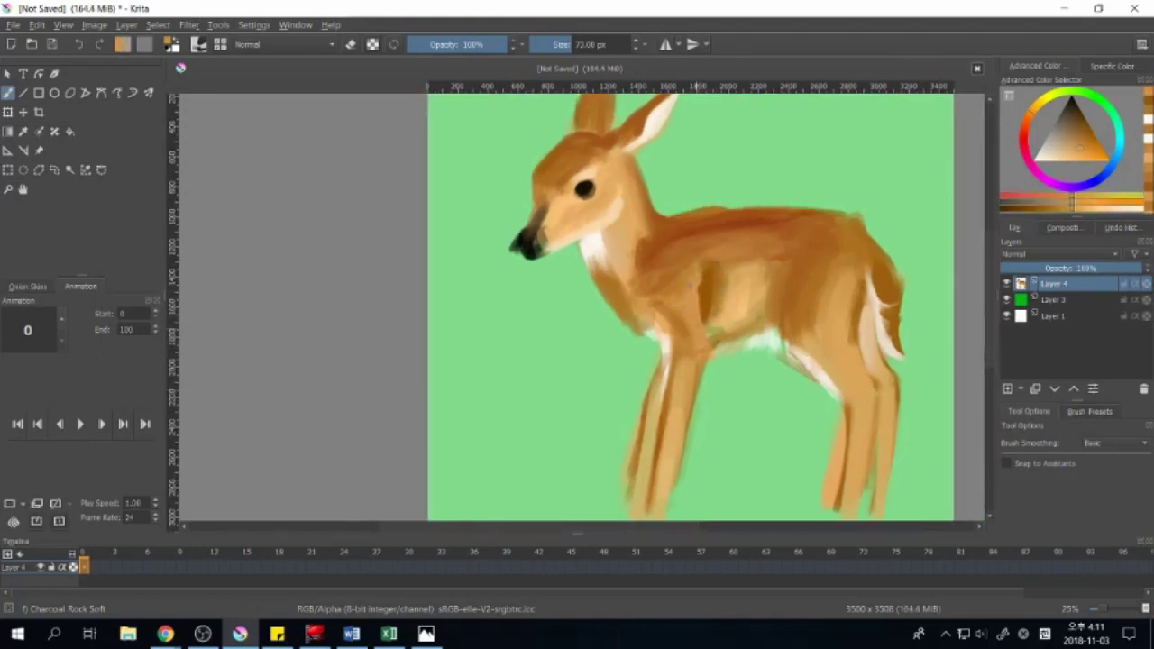
# Step: Paint brown over the chest and shoulder and blend tan fur with a 188 px brush
pyautogui.keyDown('ctrl'); pyautogui.click(712, 336); pyautogui.keyUp('ctrl')
pyautogui.moveTo(685, 316)
pyautogui.mouseDown()
pyautogui.moveTo(672, 271)
pyautogui.moveTo(705, 284)
pyautogui.mouseUp()
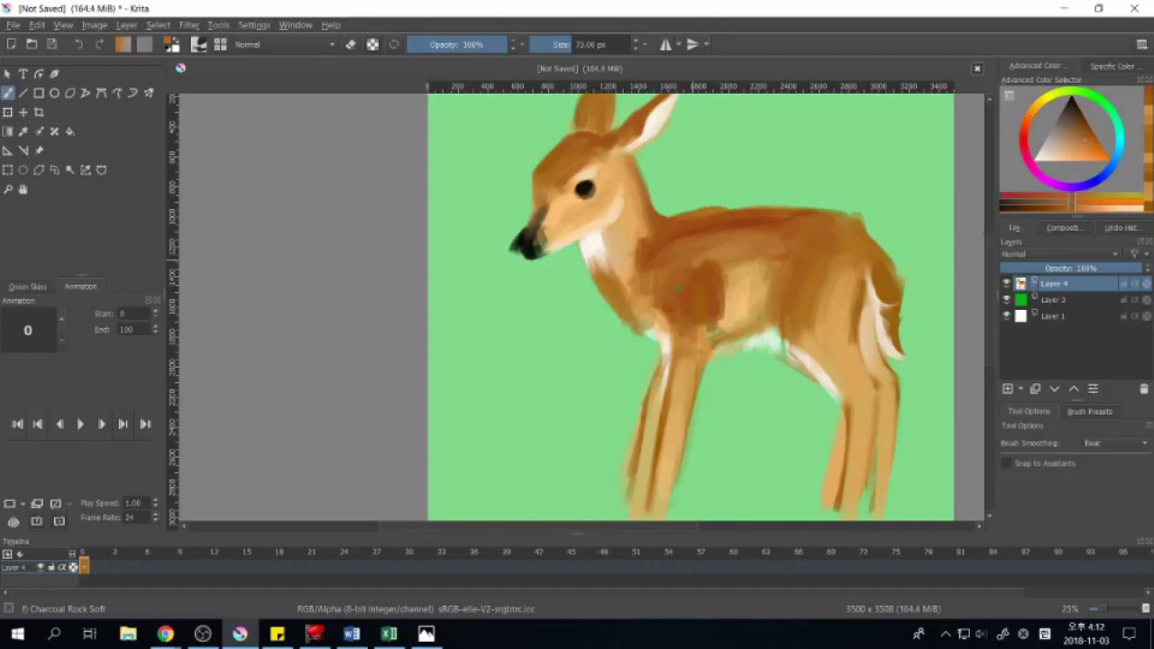
pyautogui.moveTo(820, 195); pyautogui.dragTo(789, 188)
pyautogui.keyDown('ctrl'); pyautogui.click(718, 234); pyautogui.keyUp('ctrl')
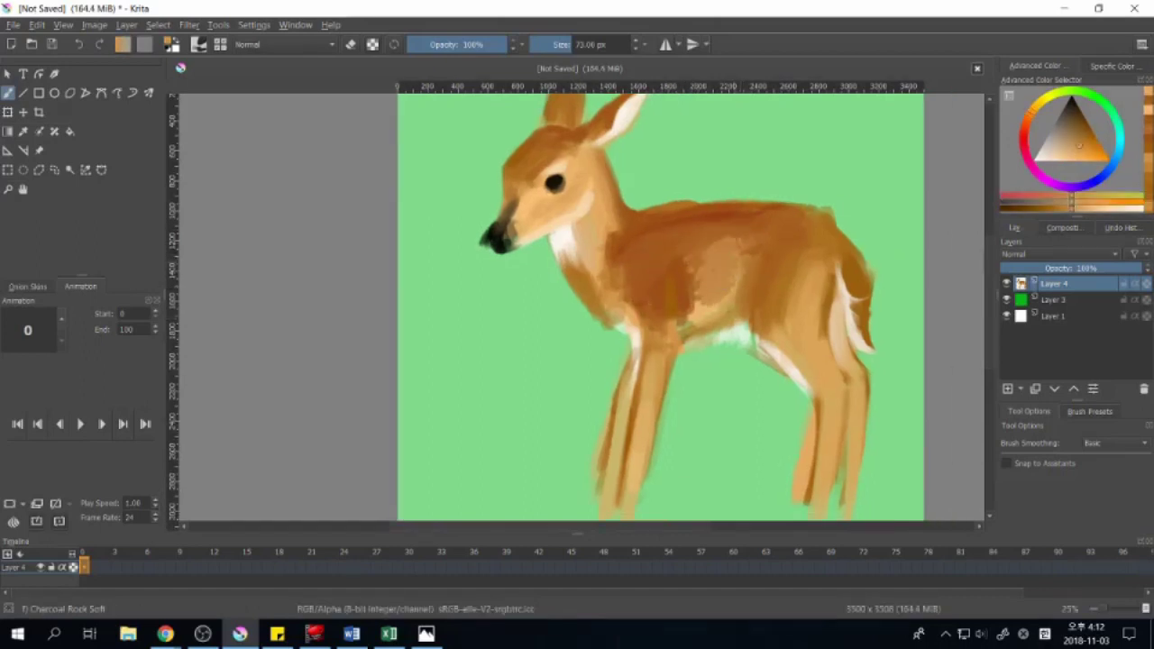
pyautogui.moveTo(712, 236); pyautogui.dragTo(690, 236)
pyautogui.keyDown('ctrl'); pyautogui.click(718, 251); pyautogui.keyUp('ctrl')
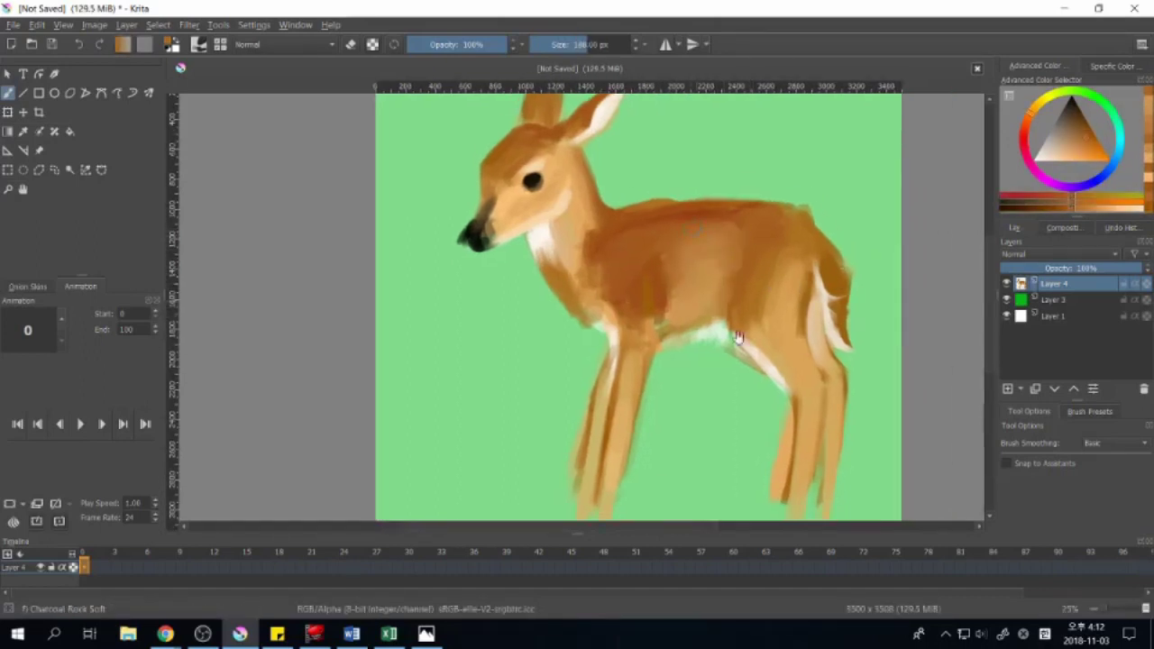
pyautogui.moveTo(593, 264); pyautogui.dragTo(664, 313)
pyautogui.moveTo(809, 304); pyautogui.dragTo(771, 265)
# Step: Work yellow-tan and orange tones into the fawn's legs
pyautogui.keyDown('ctrl'); pyautogui.click(560, 200); pyautogui.keyUp('ctrl')
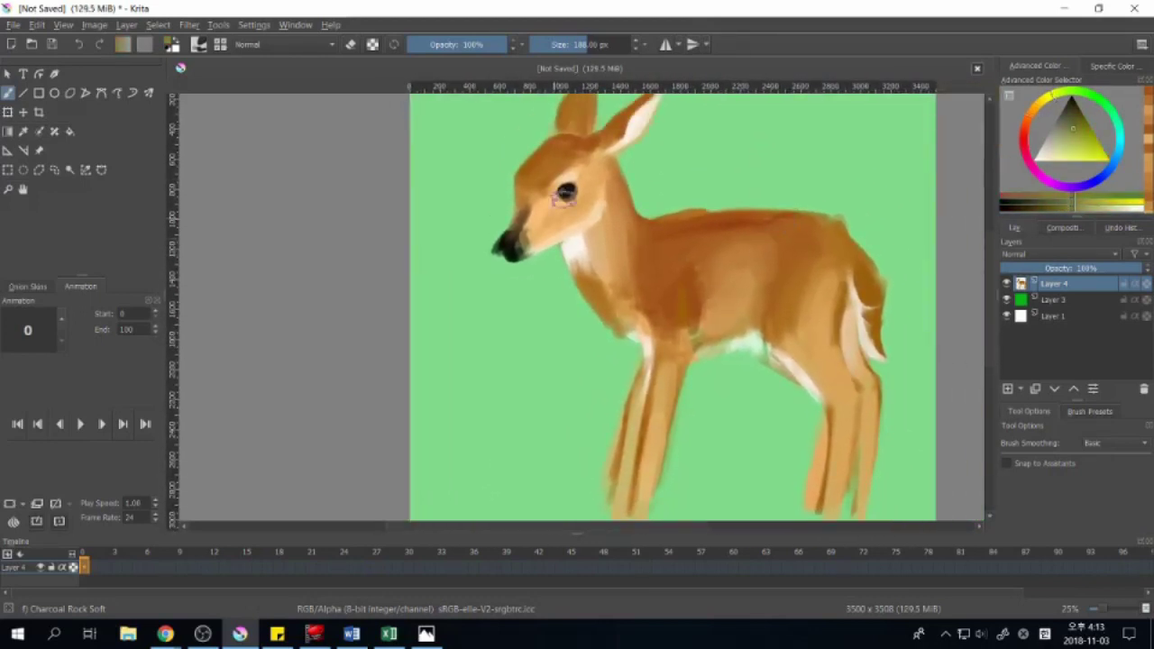
pyautogui.keyDown('ctrl'); pyautogui.click(571, 255); pyautogui.keyUp('ctrl')
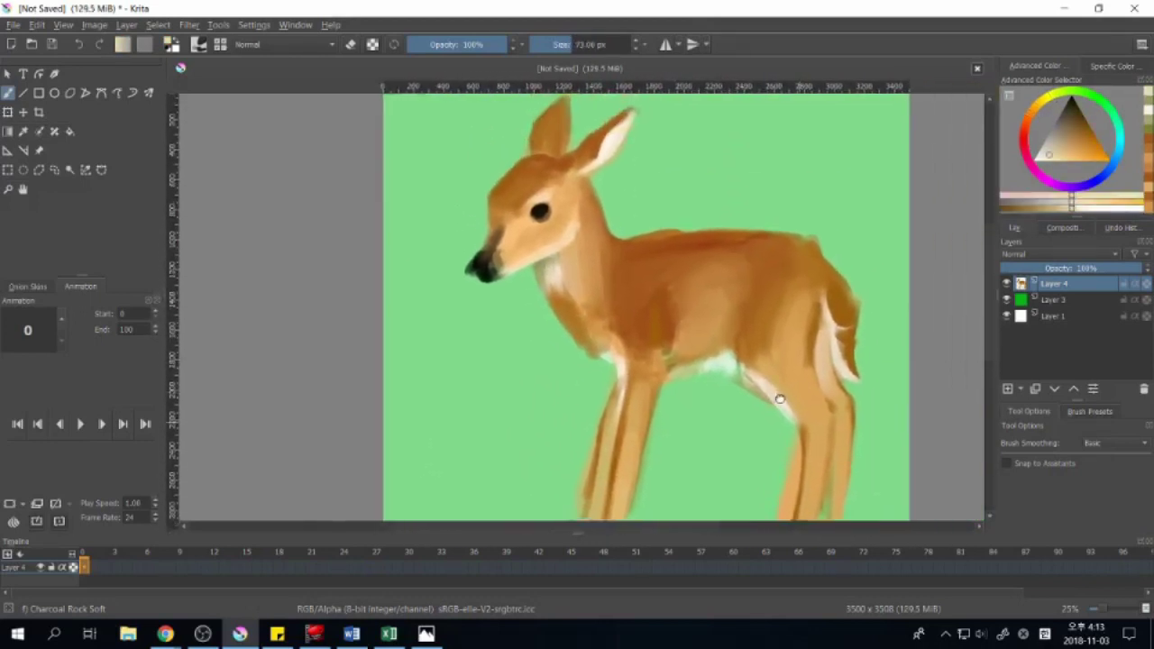
pyautogui.scroll(2, 789, 361)
pyautogui.scroll(-1, 789, 361)
pyautogui.keyDown('ctrl'); pyautogui.click(631, 356); pyautogui.keyUp('ctrl')
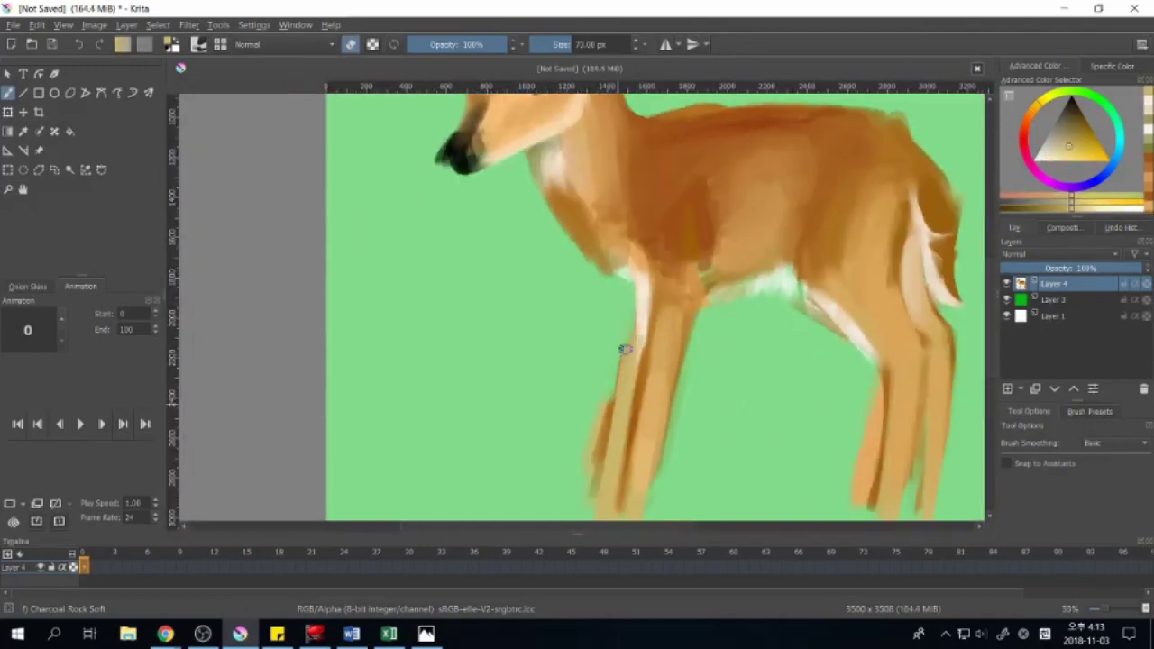
pyautogui.moveTo(613, 413); pyautogui.dragTo(647, 363)
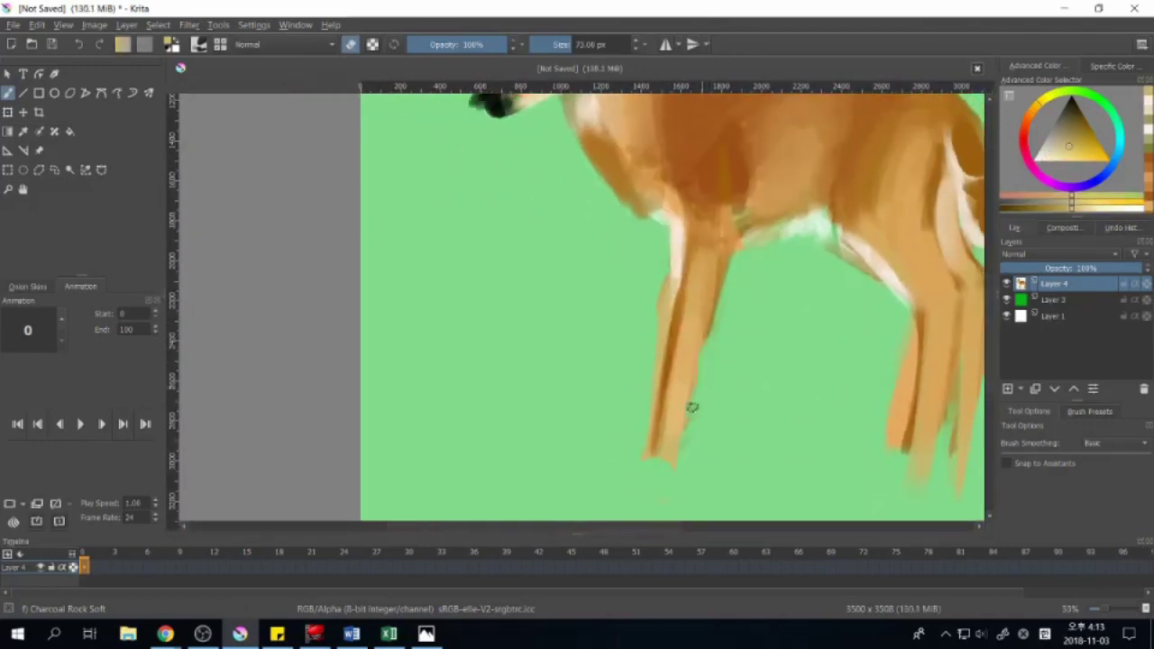
# Step: Pan around the fawn to review the head, body, legs and ears
pyautogui.moveTo(715, 315)
pyautogui.mouseDown()
pyautogui.moveTo(740, 425)
pyautogui.moveTo(685, 526)
pyautogui.mouseUp()
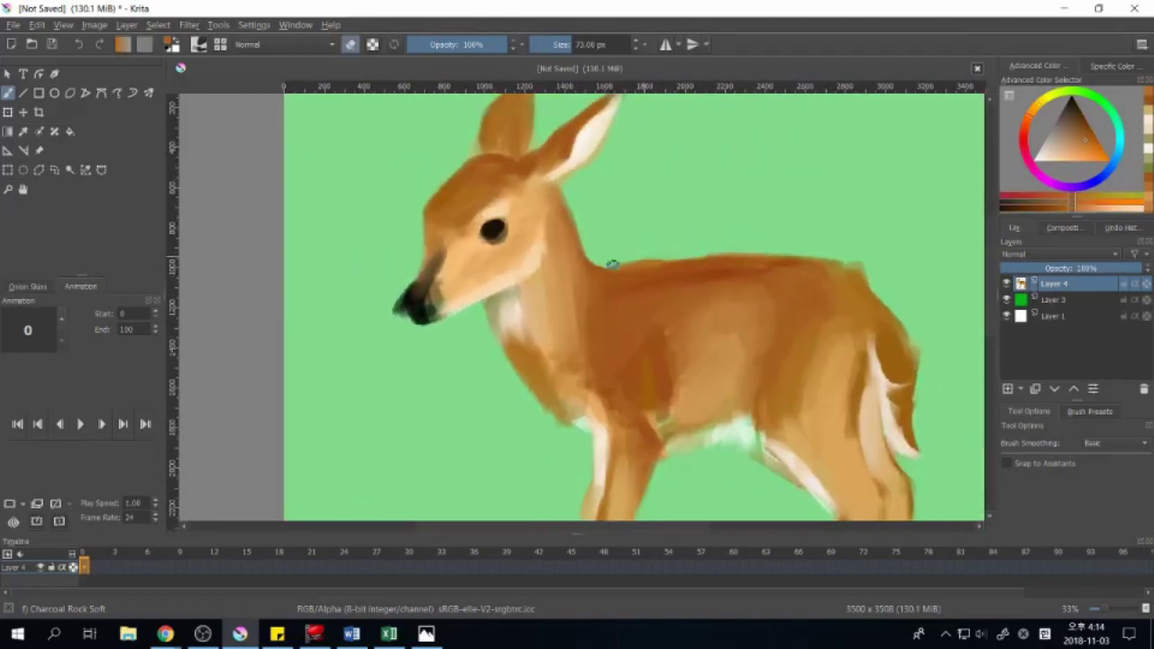
pyautogui.moveTo(879, 454)
pyautogui.mouseDown()
pyautogui.moveTo(865, 334)
pyautogui.moveTo(838, 353)
pyautogui.mouseUp()
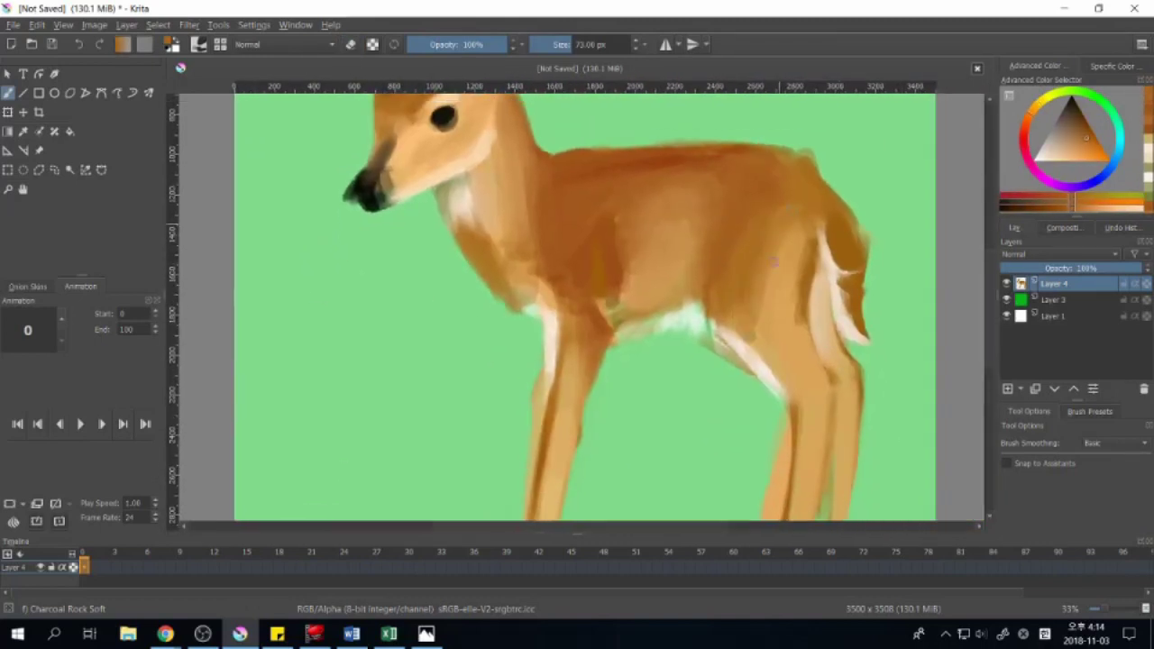
pyautogui.moveTo(775, 261)
pyautogui.mouseDown()
pyautogui.moveTo(749, 184)
pyautogui.moveTo(762, 230)
pyautogui.mouseUp()
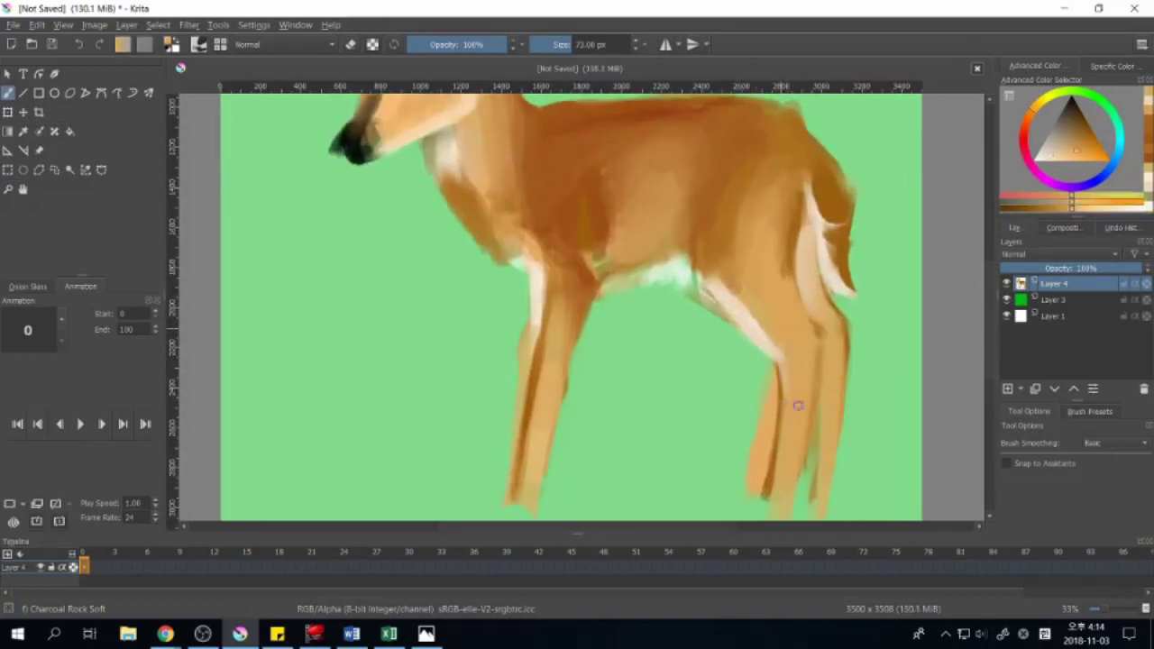
pyautogui.moveTo(760, 448); pyautogui.dragTo(778, 496)
pyautogui.moveTo(893, 409)
pyautogui.mouseDown()
pyautogui.moveTo(865, 494)
pyautogui.moveTo(749, 454)
pyautogui.mouseUp()
pyautogui.scroll(2, 432, 203)
# Step: Darken the eye with dark blue and add a white highlight
pyautogui.moveTo(694, 289)
pyautogui.mouseDown()
pyautogui.moveTo(712, 311)
pyautogui.moveTo(705, 291)
pyautogui.mouseUp()
pyautogui.click(1073, 132)
pyautogui.click(1090, 149)
pyautogui.scroll(-1, 714, 304)
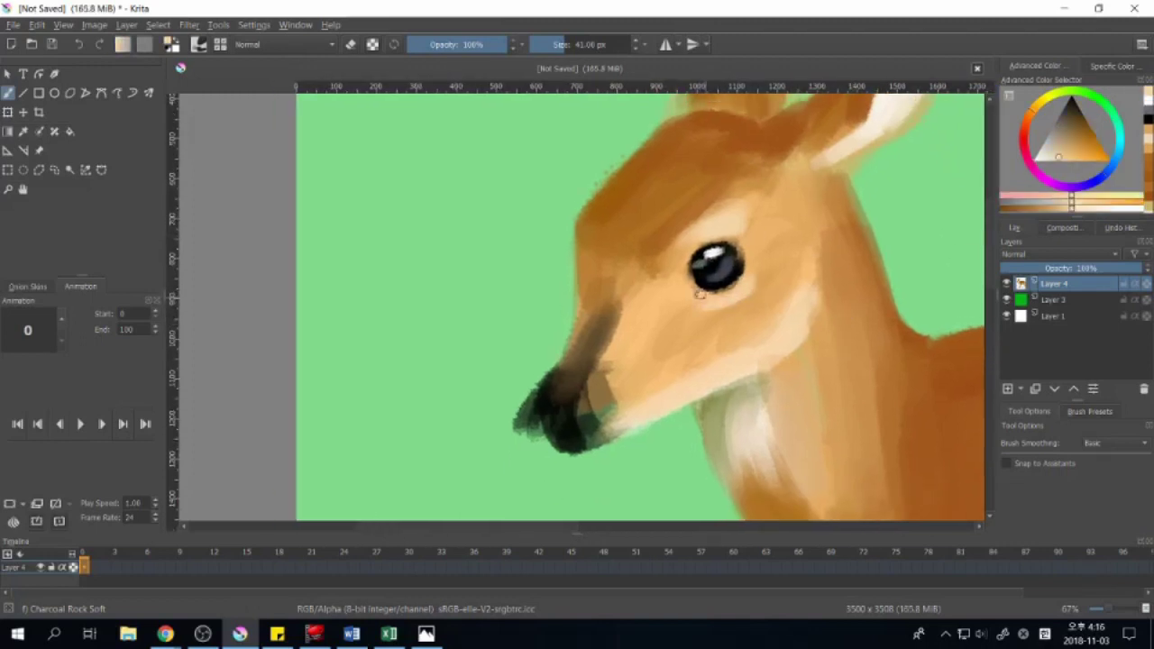
pyautogui.scroll(1, 747, 233)
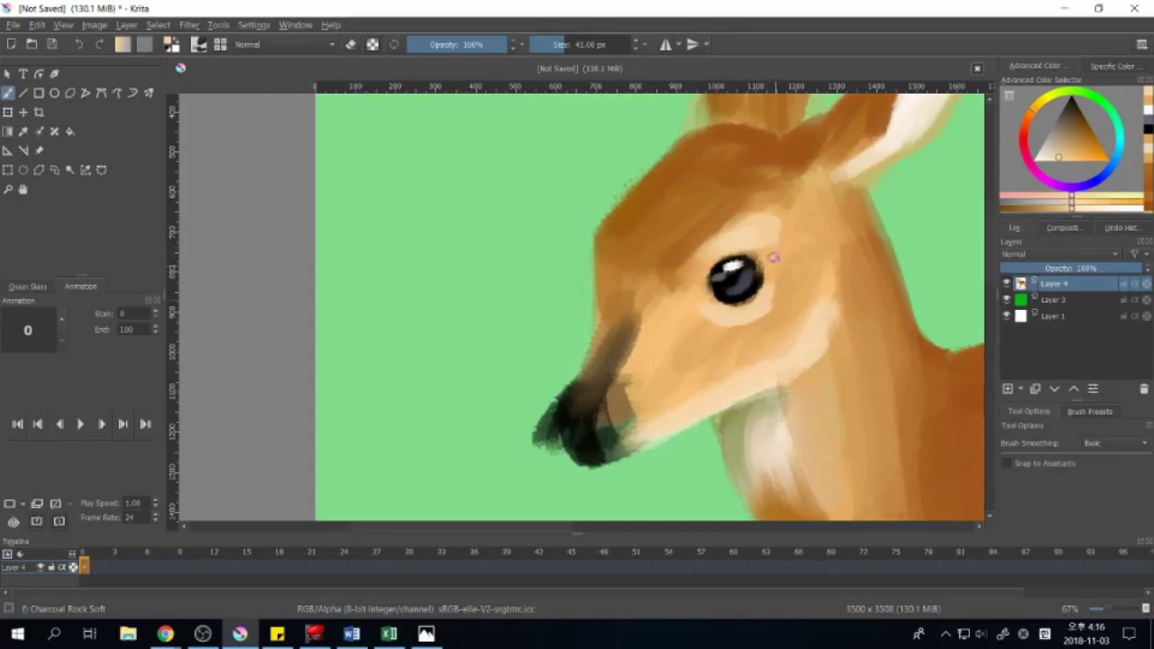
# Step: Tint the cheek pale yellow, shrink the brush to 26 px, and discard a trial eyelid stroke
pyautogui.keyDown('ctrl'); pyautogui.click(747, 326); pyautogui.keyUp('ctrl')
pyautogui.keyDown('ctrl'); pyautogui.click(730, 311); pyautogui.keyUp('ctrl')
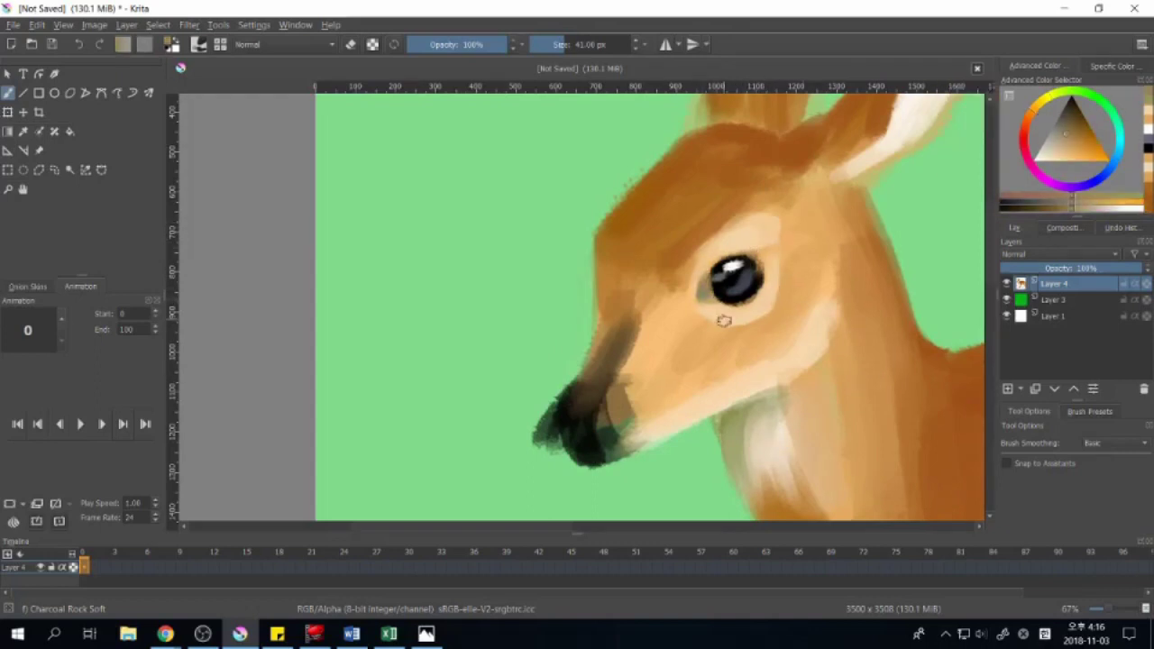
pyautogui.keyDown('ctrl'); pyautogui.click(766, 259); pyautogui.keyUp('ctrl')
pyautogui.scroll(1, 761, 271)
pyautogui.press('[')
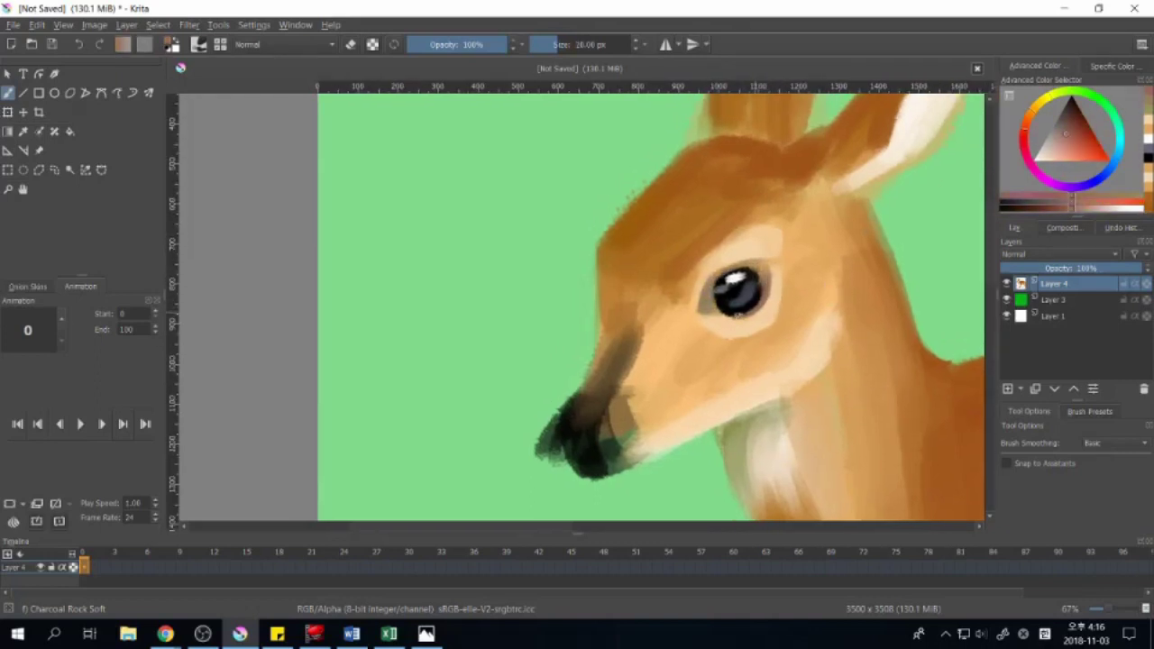
pyautogui.keyDown('ctrl'); pyautogui.click(754, 261); pyautogui.keyUp('ctrl')
pyautogui.moveTo(735, 337); pyautogui.dragTo(789, 296)
pyautogui.hotkey('ctrl', 'z')
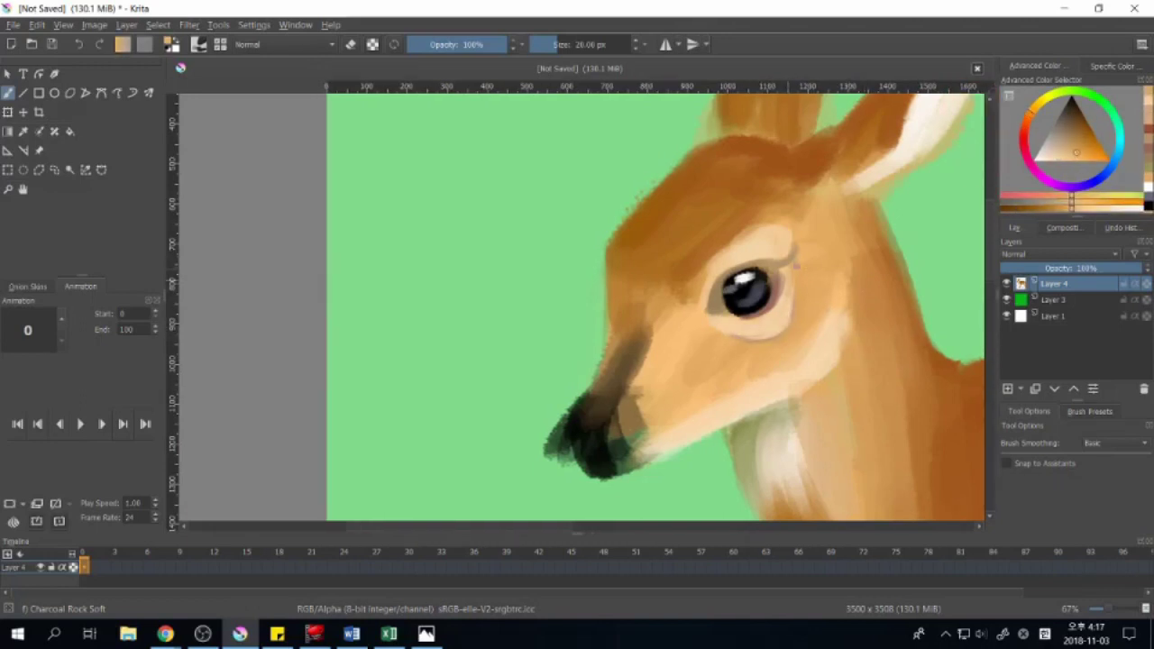
# Step: Paint a dark brown stroke left of the eye, discarding a stray tan dab
pyautogui.keyDown('ctrl'); pyautogui.click(795, 312); pyautogui.keyUp('ctrl')
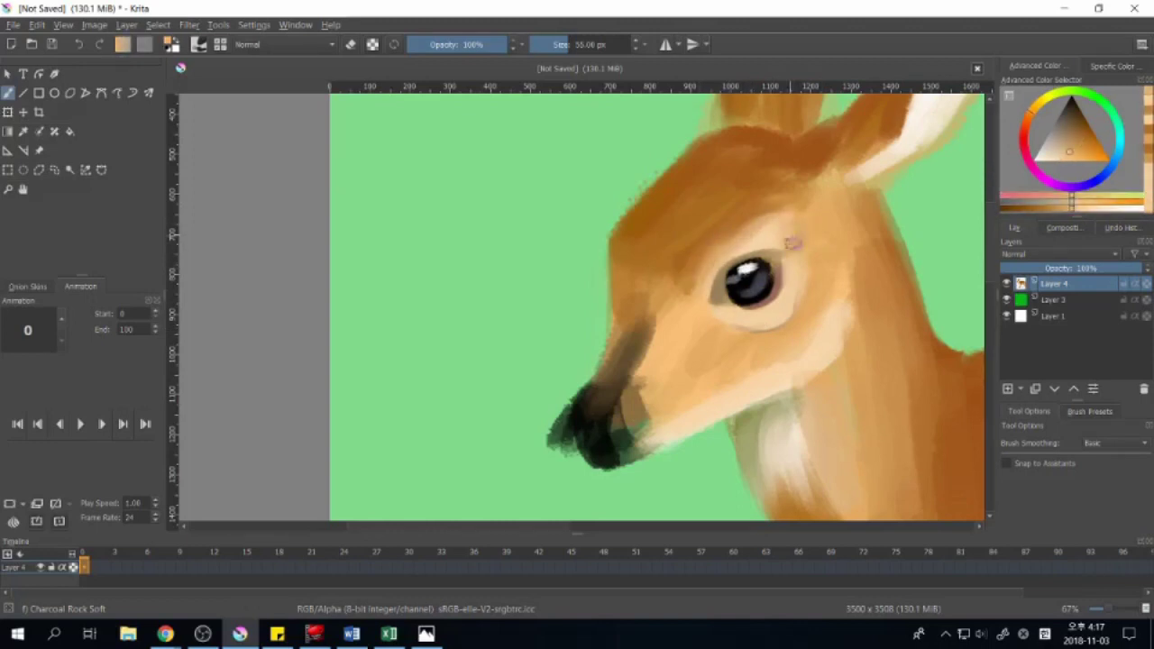
pyautogui.click(727, 293)
pyautogui.hotkey('ctrl', 'z')
pyautogui.keyDown('ctrl'); pyautogui.click(712, 270); pyautogui.keyUp('ctrl')
pyautogui.moveTo(690, 288); pyautogui.dragTo(721, 248)
pyautogui.keyDown('ctrl'); pyautogui.click(685, 293); pyautogui.keyUp('ctrl')
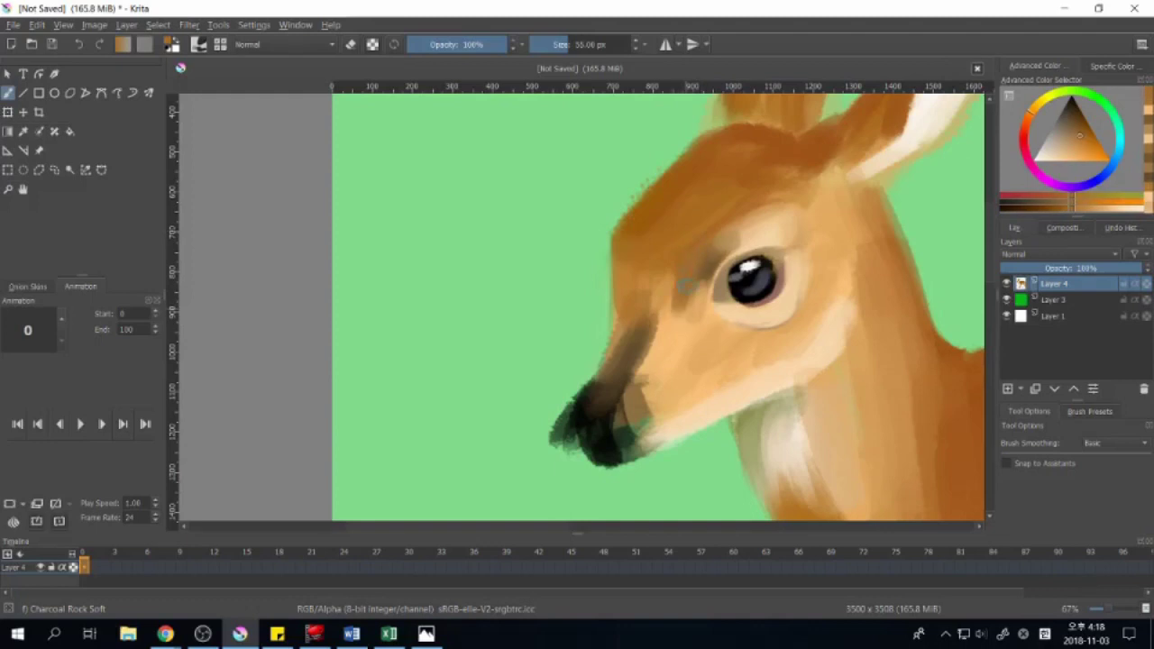
pyautogui.keyDown('ctrl'); pyautogui.click(698, 284); pyautogui.keyUp('ctrl')
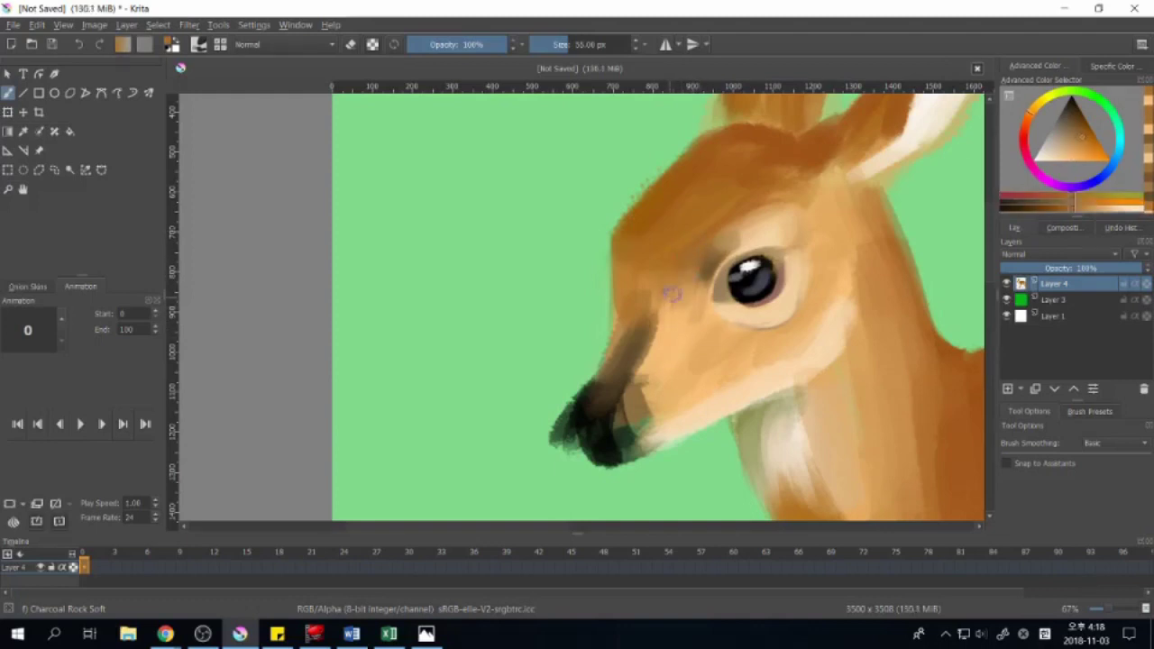
# Step: Darken the nose with near-black and paint dark brown strokes up the snout
pyautogui.moveTo(671, 327)
pyautogui.mouseDown()
pyautogui.moveTo(707, 302)
pyautogui.moveTo(649, 379)
pyautogui.moveTo(662, 410)
pyautogui.moveTo(636, 451)
pyautogui.moveTo(610, 423)
pyautogui.moveTo(663, 428)
pyautogui.mouseUp()
pyautogui.keyDown('ctrl'); pyautogui.click(649, 396); pyautogui.keyUp('ctrl')
pyautogui.keyDown('ctrl'); pyautogui.click(604, 405); pyautogui.keyUp('ctrl')
pyautogui.moveTo(612, 401); pyautogui.dragTo(636, 288)
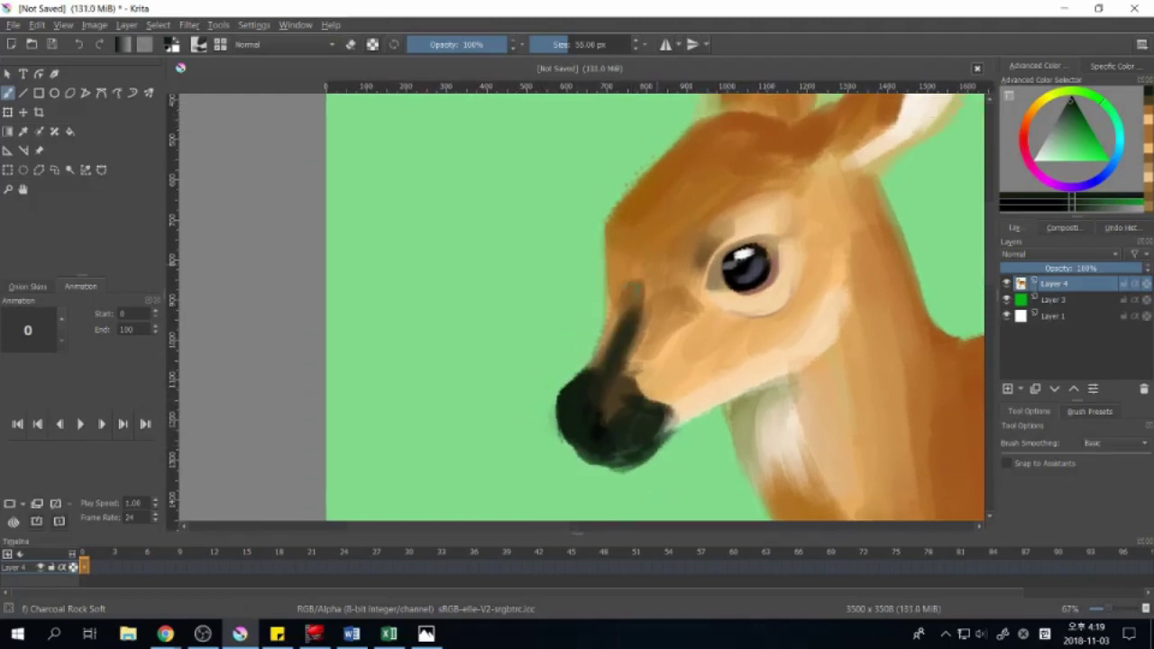
pyautogui.keyDown('ctrl'); pyautogui.click(744, 378); pyautogui.keyUp('ctrl')
pyautogui.moveTo(577, 320)
pyautogui.mouseDown()
pyautogui.moveTo(564, 266)
pyautogui.moveTo(587, 295)
pyautogui.mouseUp()
pyautogui.scroll(-2, 762, 339)
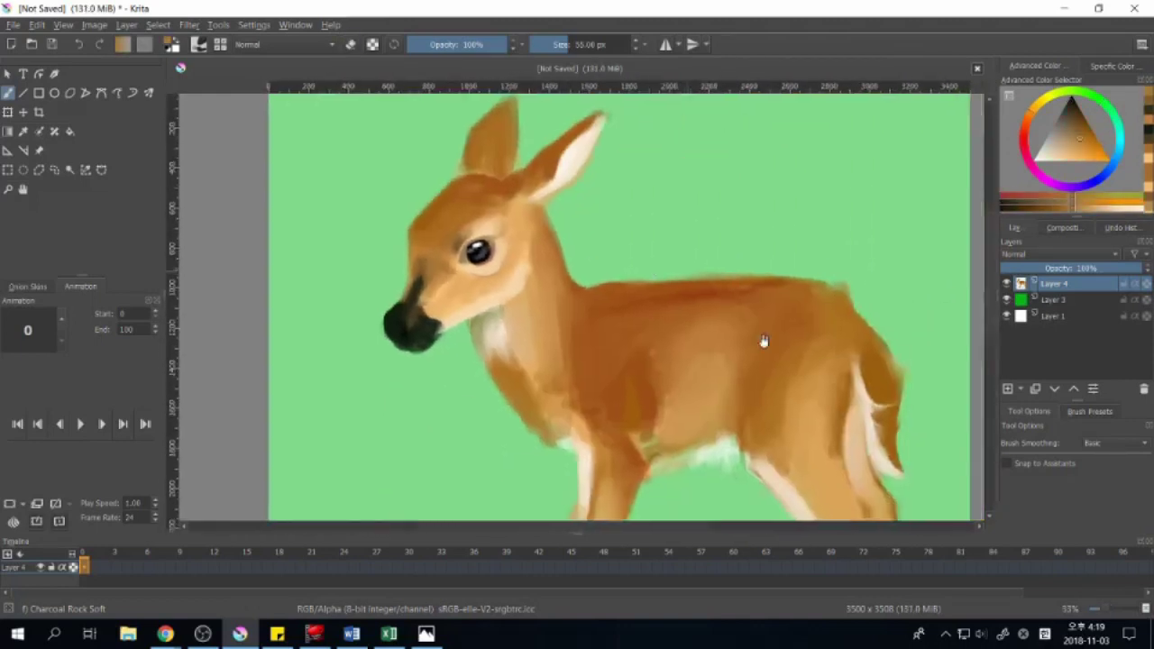
# Step: Enlarge the Charcoal Rock Soft brush to about 136 px and beyond
pyautogui.scroll(-2, 715, 337)
pyautogui.scroll(1, 715, 337)
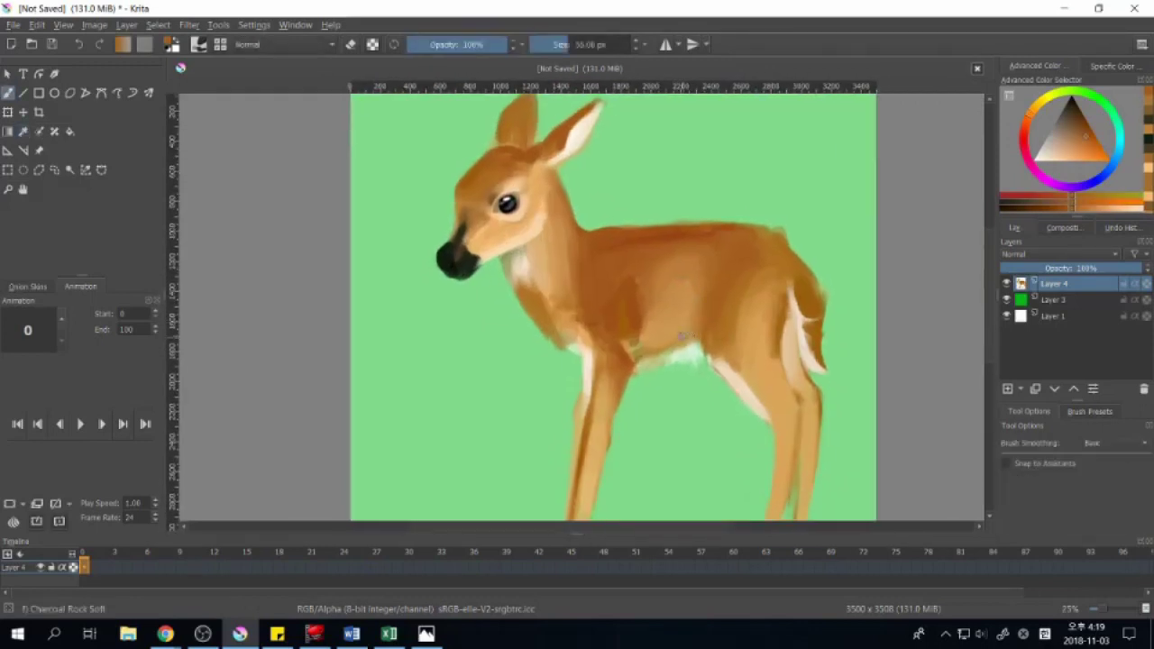
pyautogui.moveTo(685, 308); pyautogui.dragTo(701, 332)
pyautogui.moveTo(780, 247)
pyautogui.mouseDown()
pyautogui.moveTo(644, 326)
pyautogui.moveTo(702, 389)
pyautogui.moveTo(737, 404)
pyautogui.mouseUp()
pyautogui.scroll(2, 511, 354)
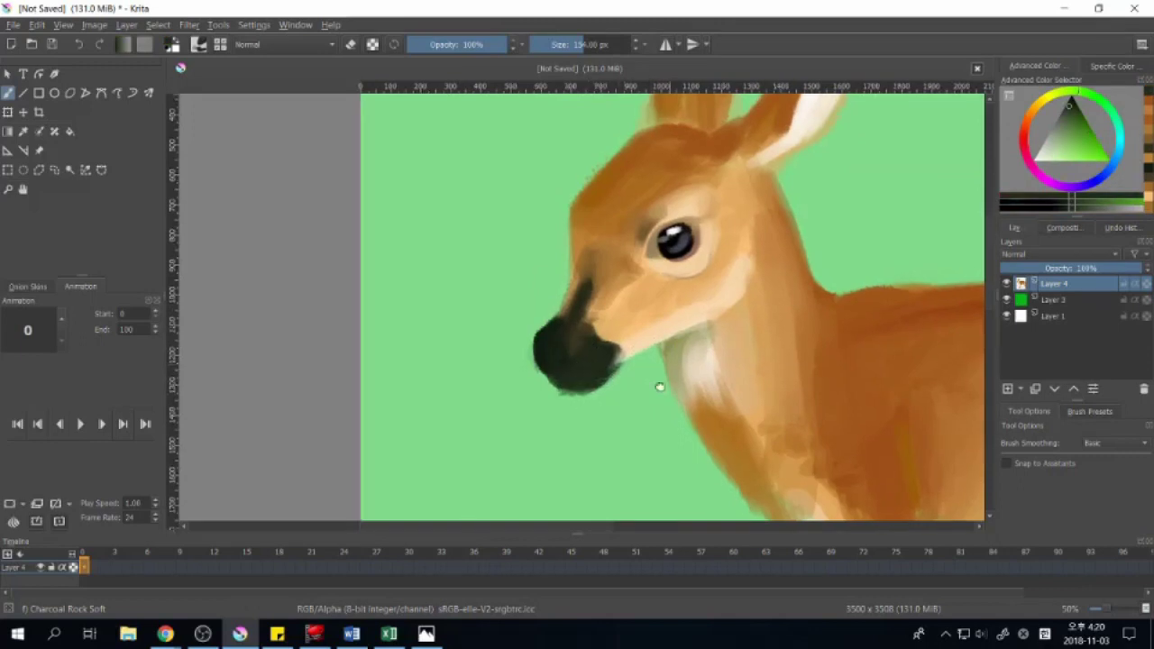
# Step: Try repainting the nose in dark greenish-black, then undo the stroke
pyautogui.moveTo(658, 387); pyautogui.dragTo(671, 423)
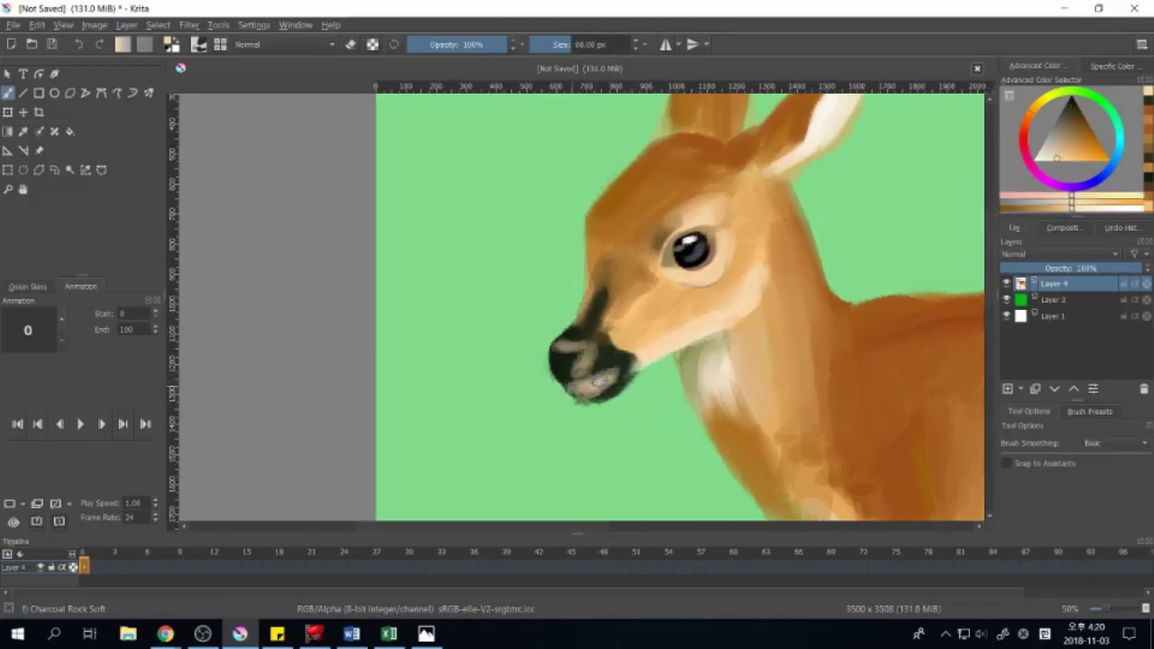
pyautogui.keyDown('ctrl'); pyautogui.click(573, 358); pyautogui.keyUp('ctrl')
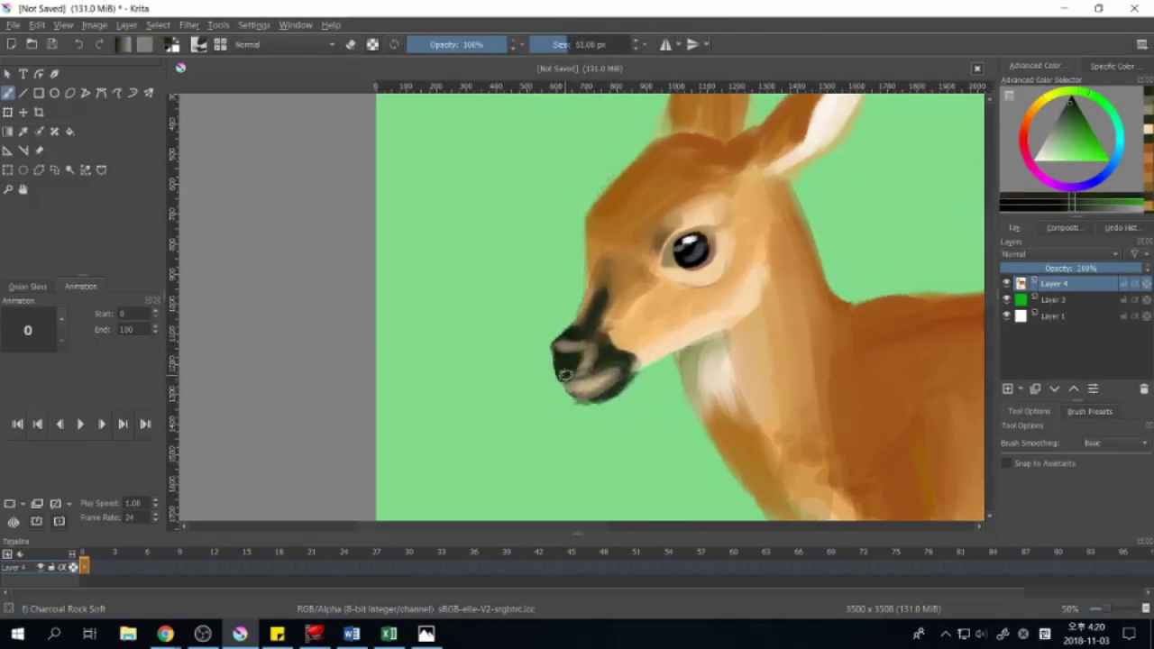
pyautogui.moveTo(564, 375)
pyautogui.mouseDown()
pyautogui.moveTo(615, 354)
pyautogui.moveTo(629, 364)
pyautogui.moveTo(622, 410)
pyautogui.mouseUp()
pyautogui.hotkey('ctrl', 'z')
# Step: Sample brown and light tan from the nose and fur, and blend the muzzle fur
pyautogui.scroll(1, 635, 417)
pyautogui.moveTo(513, 426); pyautogui.dragTo(515, 404)
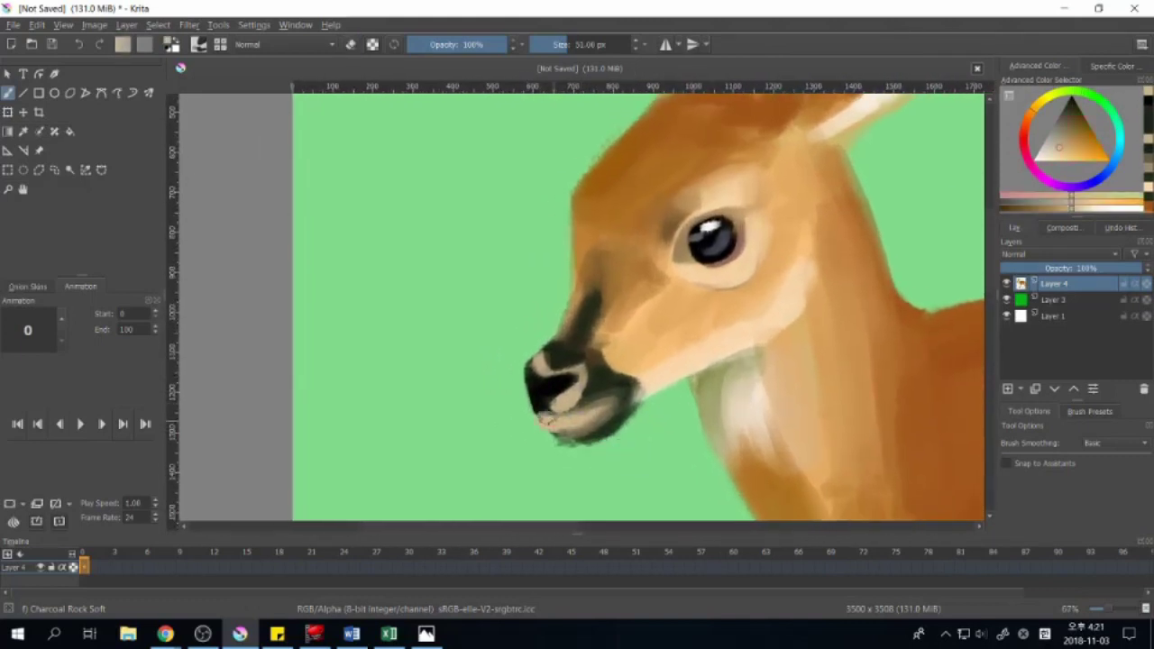
pyautogui.keyDown('ctrl'); pyautogui.click(534, 376); pyautogui.keyUp('ctrl')
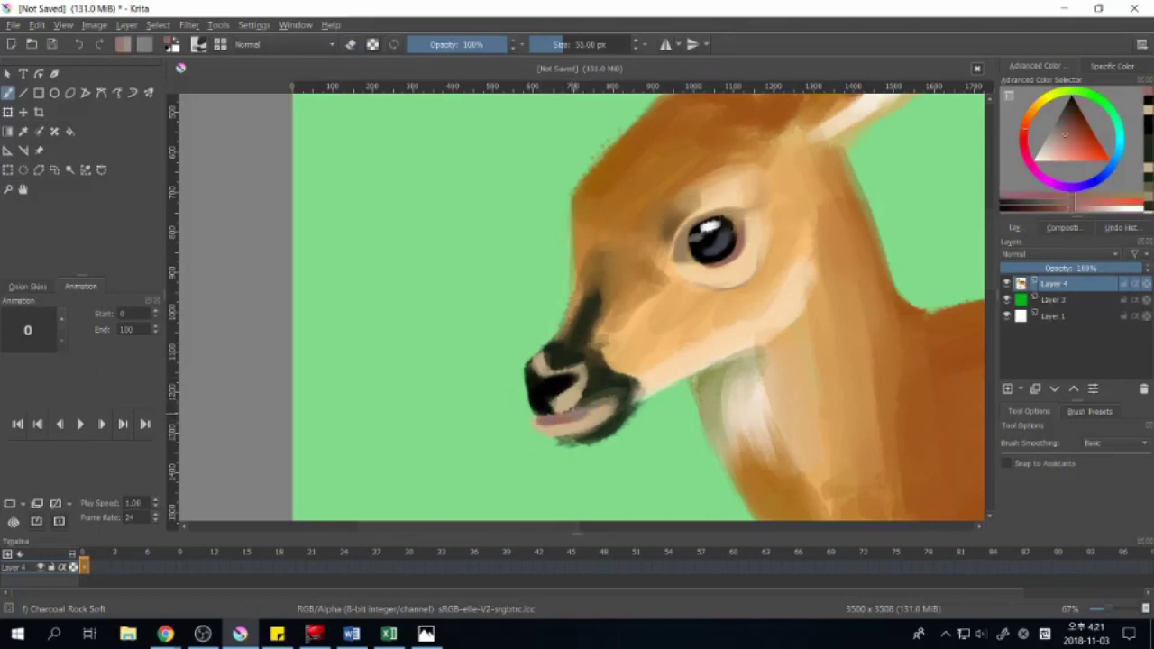
pyautogui.keyDown('ctrl'); pyautogui.click(554, 422); pyautogui.keyUp('ctrl')
pyautogui.keyDown('ctrl'); pyautogui.click(546, 421); pyautogui.keyUp('ctrl')
pyautogui.press('e')
pyautogui.moveTo(554, 421); pyautogui.dragTo(574, 425)
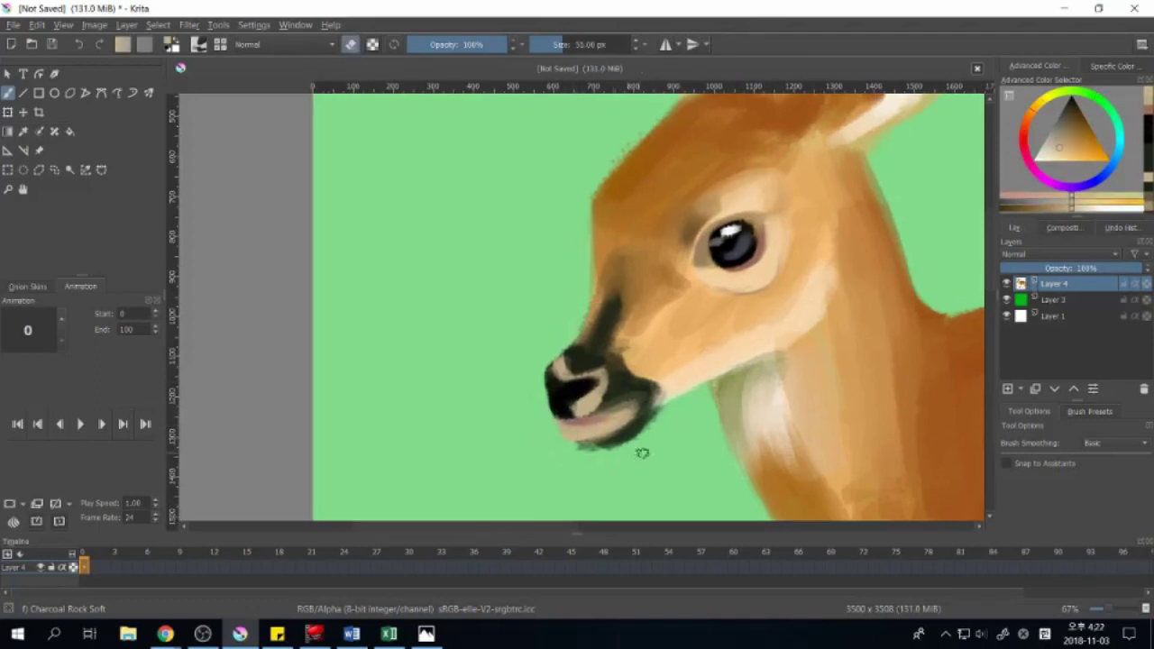
# Step: Paint the nose bridge in tan and add lighter tan strokes along the muzzle
pyautogui.moveTo(606, 356); pyautogui.dragTo(576, 379)
pyautogui.keyDown('ctrl'); pyautogui.click(577, 380); pyautogui.keyUp('ctrl')
pyautogui.keyDown('ctrl'); pyautogui.click(577, 380); pyautogui.keyUp('ctrl')
pyautogui.moveTo(577, 379); pyautogui.dragTo(582, 316)
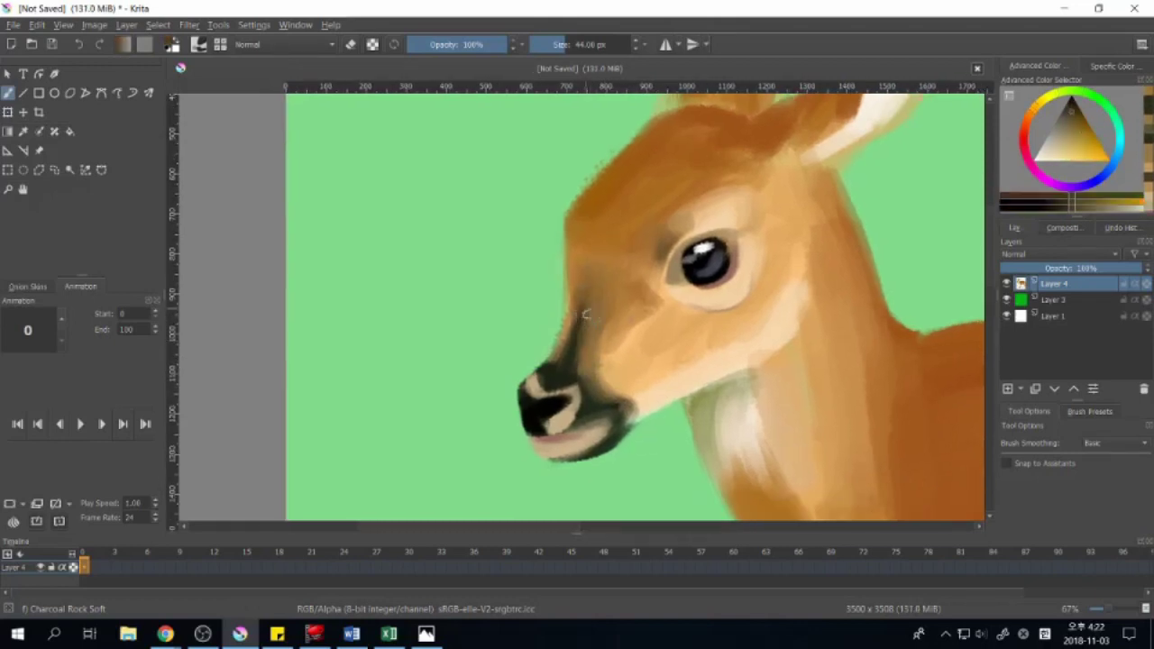
pyautogui.keyDown('ctrl'); pyautogui.click(630, 325); pyautogui.keyUp('ctrl')
pyautogui.keyDown('ctrl'); pyautogui.click(590, 338); pyautogui.keyUp('ctrl')
pyautogui.keyDown('ctrl'); pyautogui.click(588, 374); pyautogui.keyUp('ctrl')
pyautogui.moveTo(633, 376); pyautogui.dragTo(621, 337)
# Step: Clean the muzzle edge with the green background colour, then sample nearby fur tones
pyautogui.keyDown('ctrl'); pyautogui.click(621, 407); pyautogui.keyUp('ctrl')
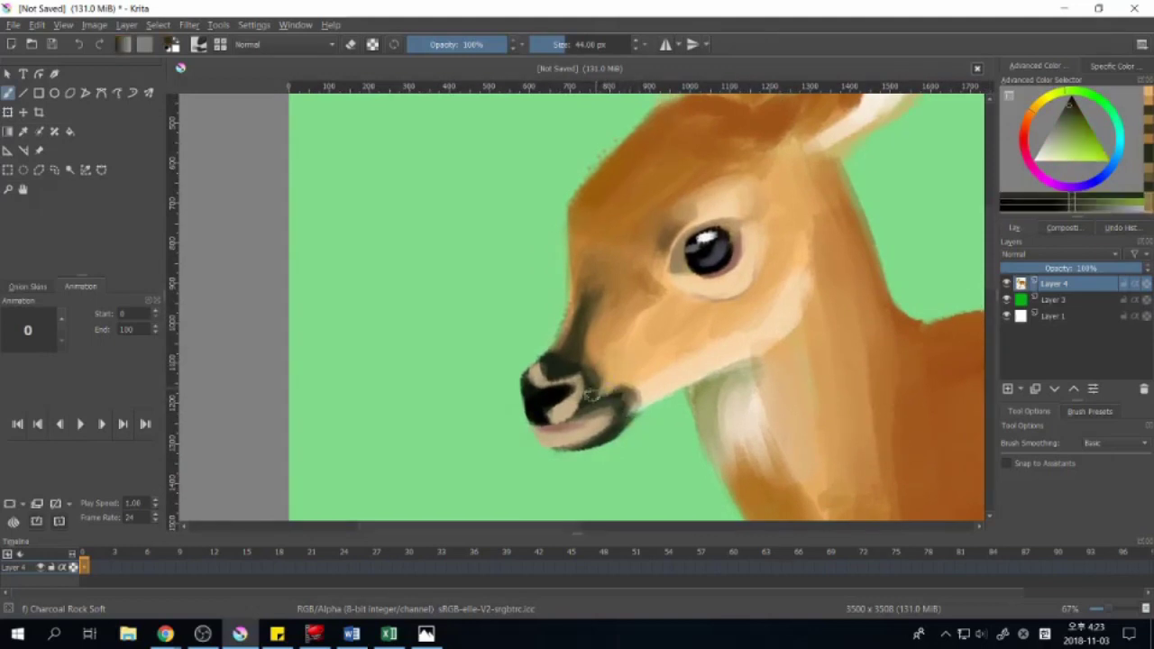
pyautogui.moveTo(621, 406); pyautogui.dragTo(655, 374)
pyautogui.keyDown('ctrl'); pyautogui.click(605, 333); pyautogui.keyUp('ctrl')
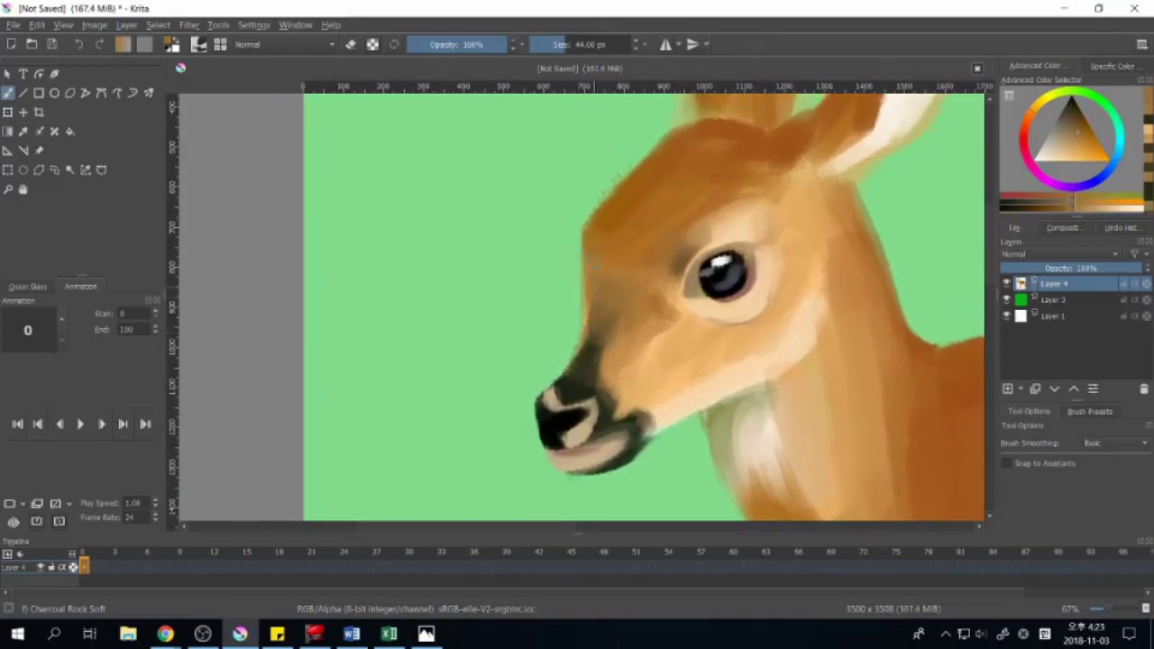
pyautogui.keyDown('ctrl'); pyautogui.click(672, 425); pyautogui.keyUp('ctrl')
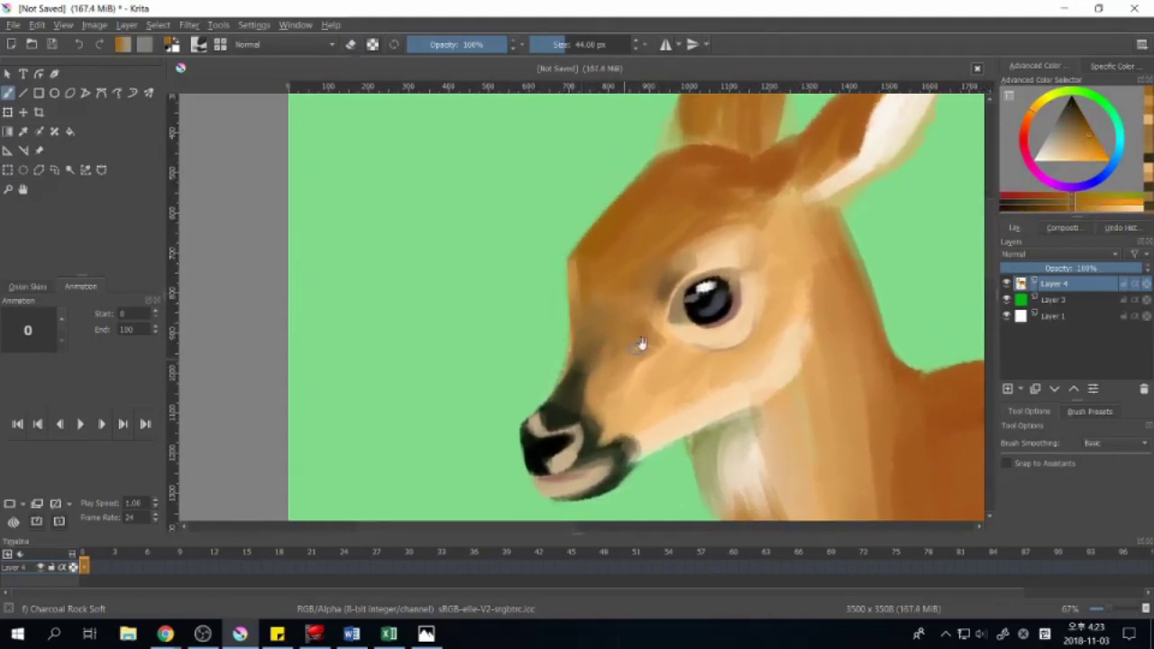
pyautogui.moveTo(582, 359); pyautogui.dragTo(643, 331)
pyautogui.keyDown('ctrl'); pyautogui.click(713, 441); pyautogui.keyUp('ctrl')
# Step: Resize the brush, sample face tones, and paint a small light tan mark above the eye
pyautogui.keyDown('ctrl'); pyautogui.click(843, 258); pyautogui.keyUp('ctrl')
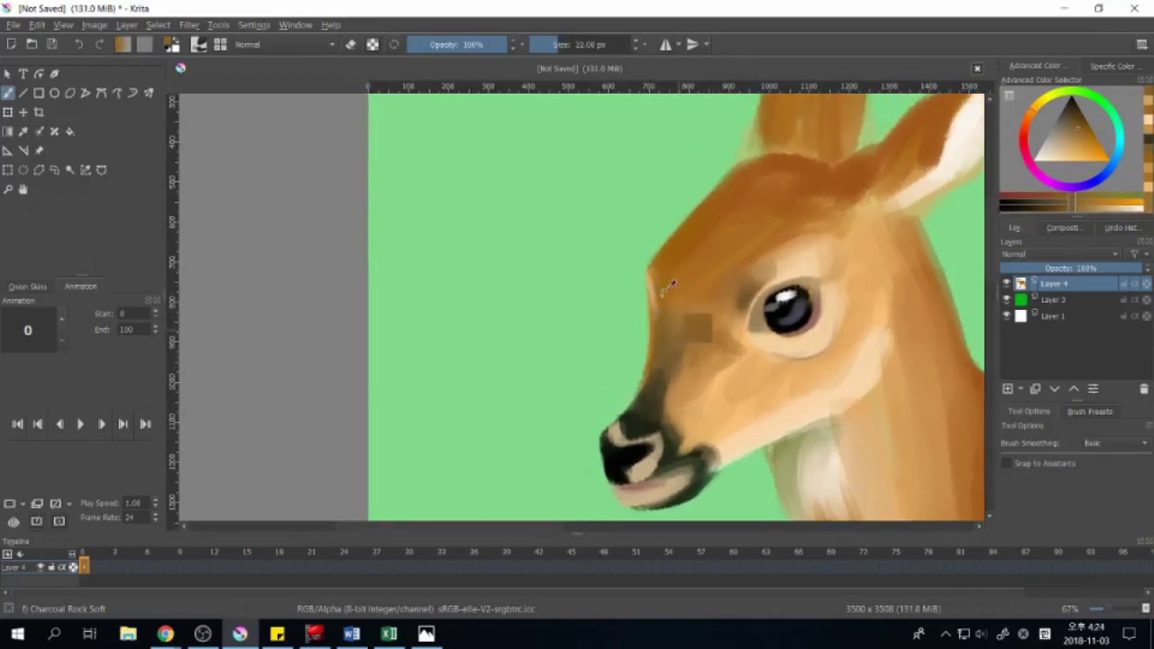
pyautogui.moveTo(667, 286); pyautogui.dragTo(651, 305)
pyautogui.keyDown('ctrl'); pyautogui.click(769, 275); pyautogui.keyUp('ctrl')
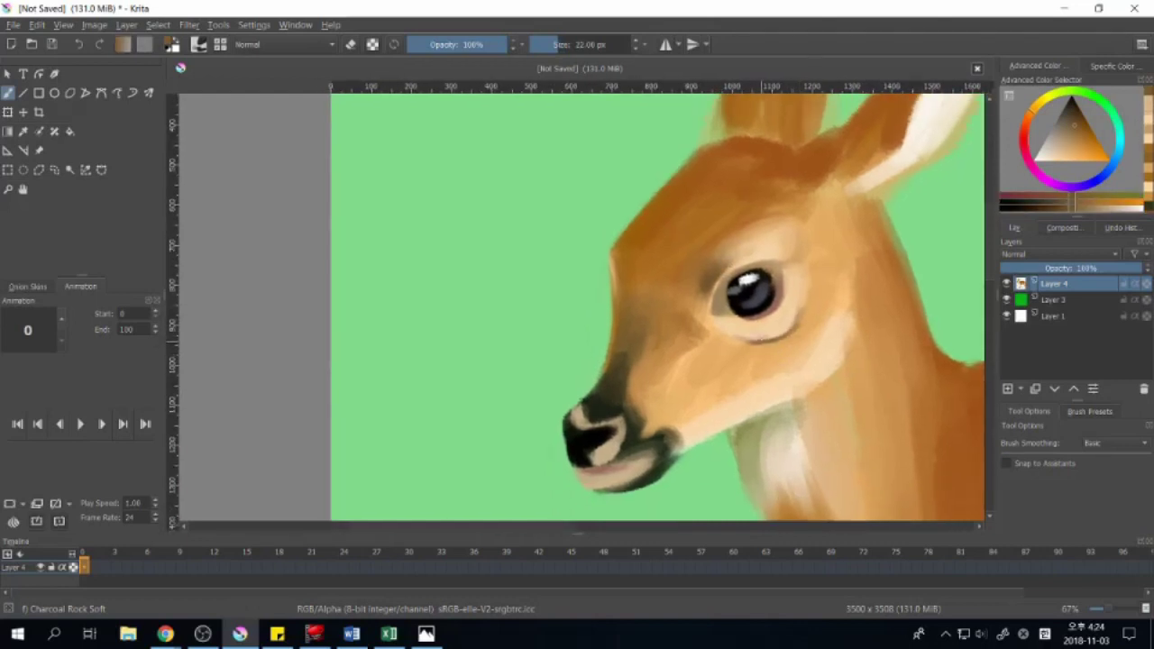
pyautogui.keyDown('ctrl'); pyautogui.click(786, 354); pyautogui.keyUp('ctrl')
pyautogui.keyDown('ctrl'); pyautogui.click(716, 310); pyautogui.keyUp('ctrl')
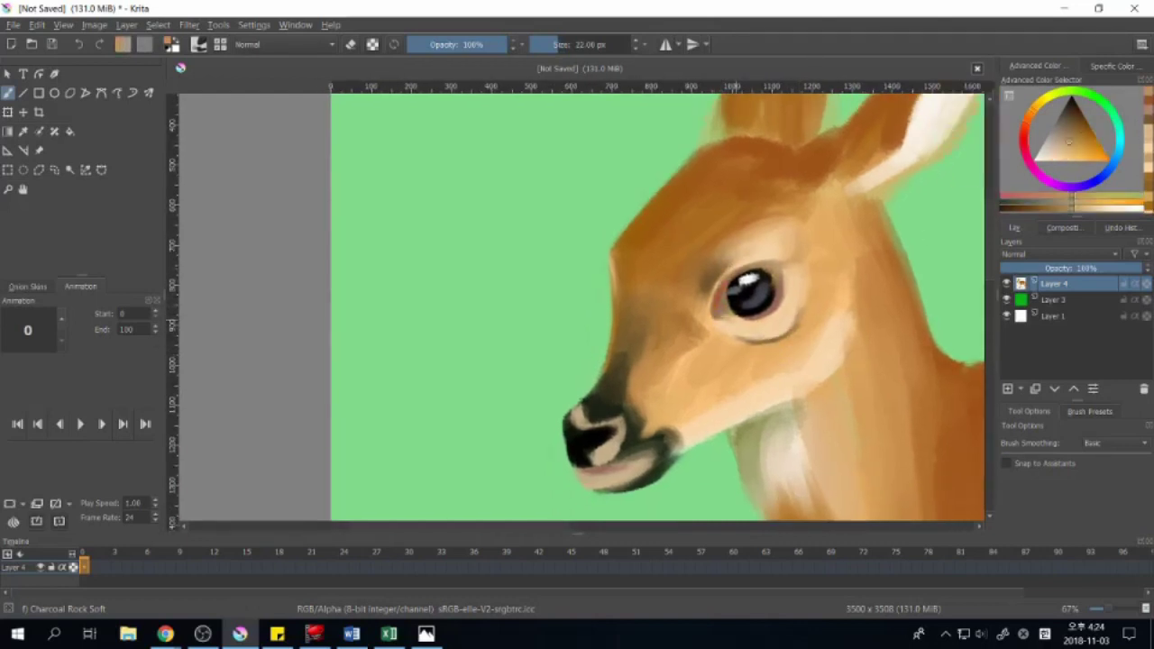
pyautogui.keyDown('ctrl'); pyautogui.click(743, 332); pyautogui.keyUp('ctrl')
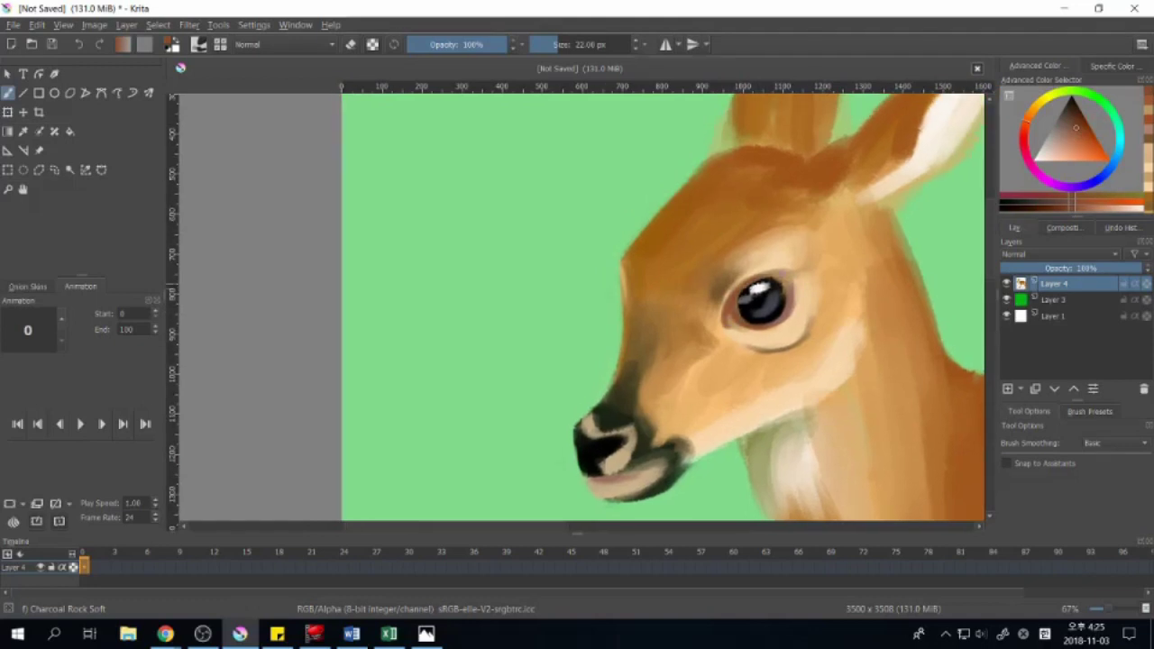
pyautogui.keyDown('ctrl'); pyautogui.click(784, 290); pyautogui.keyUp('ctrl')
pyautogui.keyDown('ctrl'); pyautogui.click(788, 325); pyautogui.keyUp('ctrl')
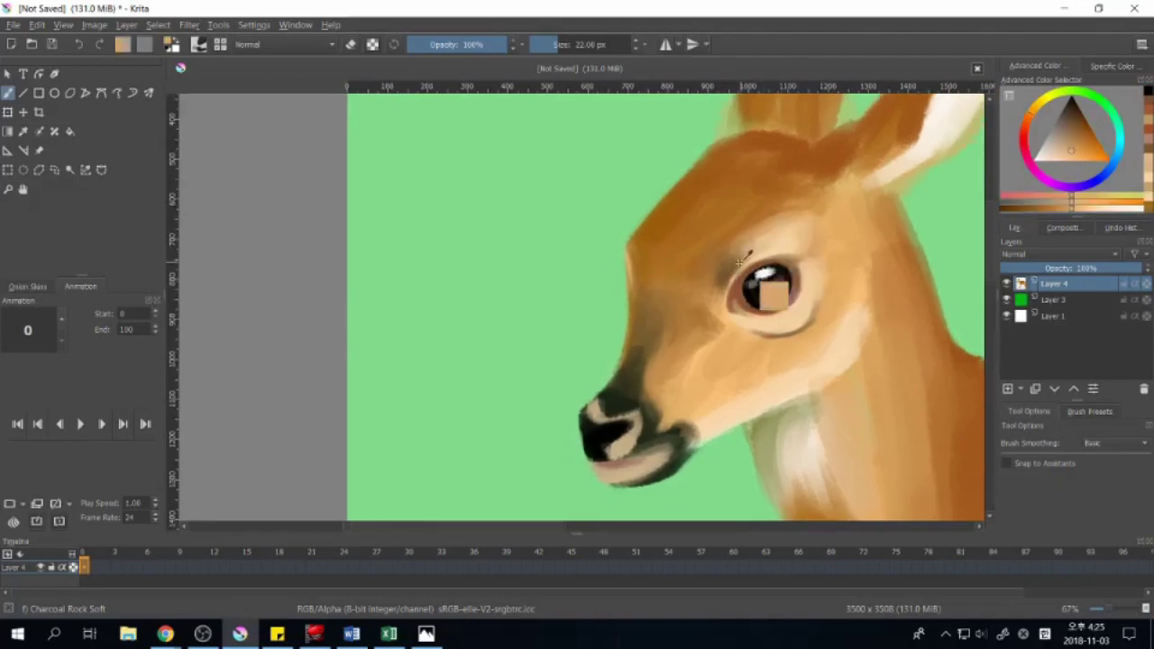
pyautogui.moveTo(732, 258); pyautogui.dragTo(752, 249)
# Step: Dab light tan fur to the right of the eye
pyautogui.scroll(2, 762, 233)
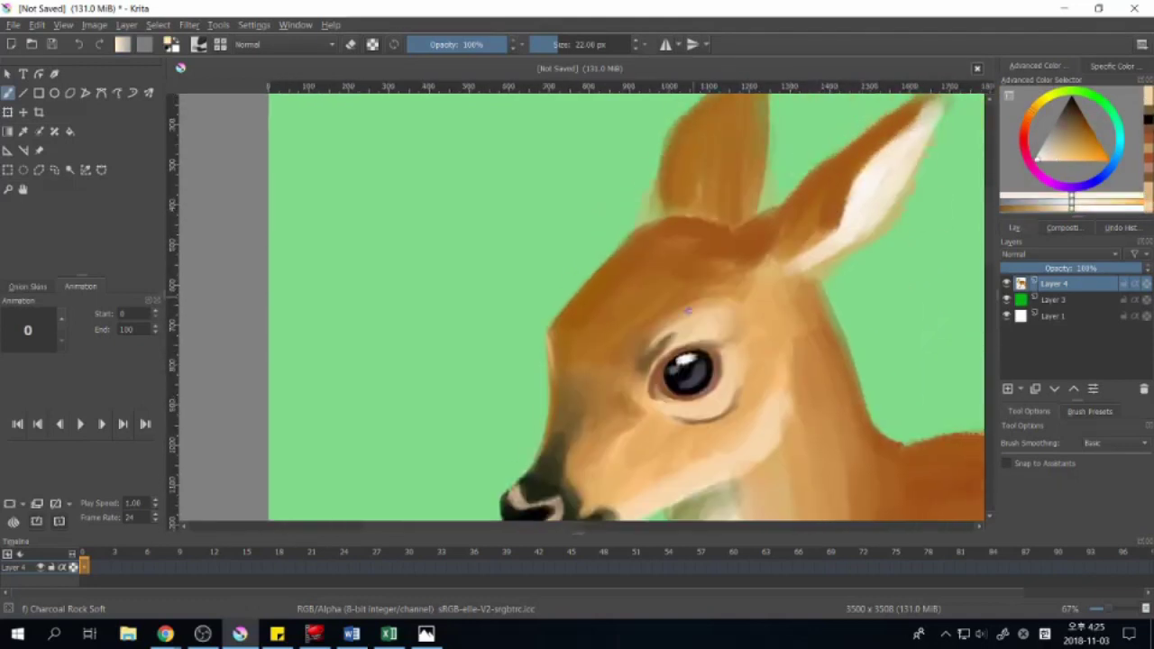
pyautogui.hscroll(2, 740, 377)
pyautogui.keyDown('ctrl'); pyautogui.click(762, 369); pyautogui.keyUp('ctrl')
pyautogui.moveTo(776, 375); pyautogui.dragTo(777, 397)
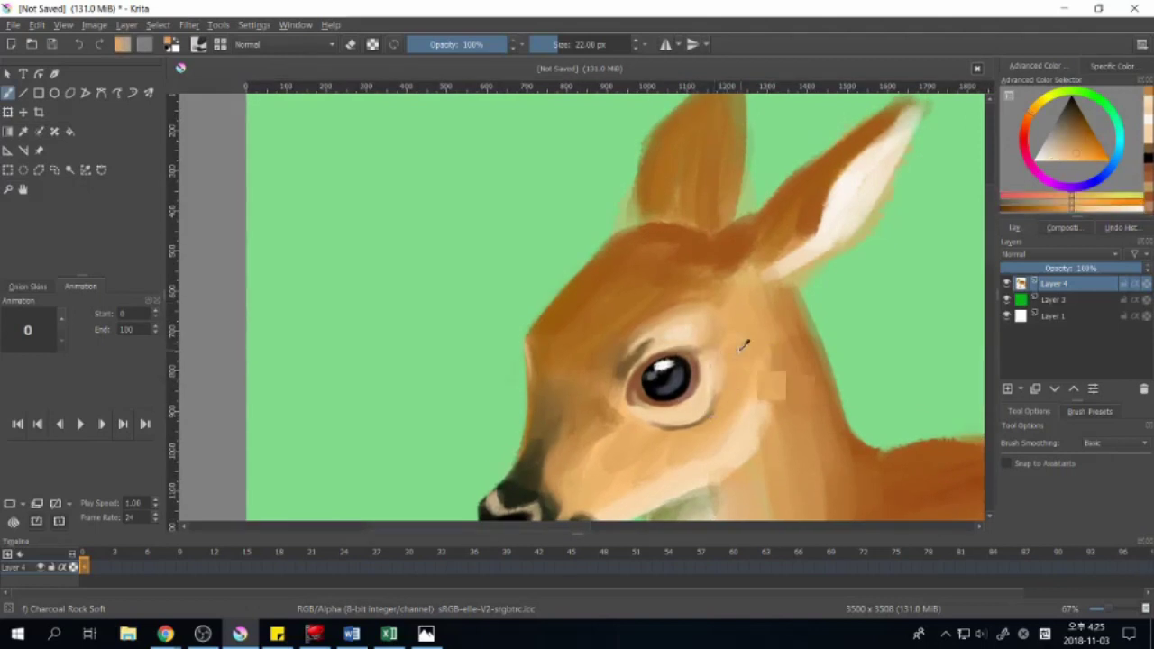
pyautogui.moveTo(718, 371); pyautogui.dragTo(738, 364)
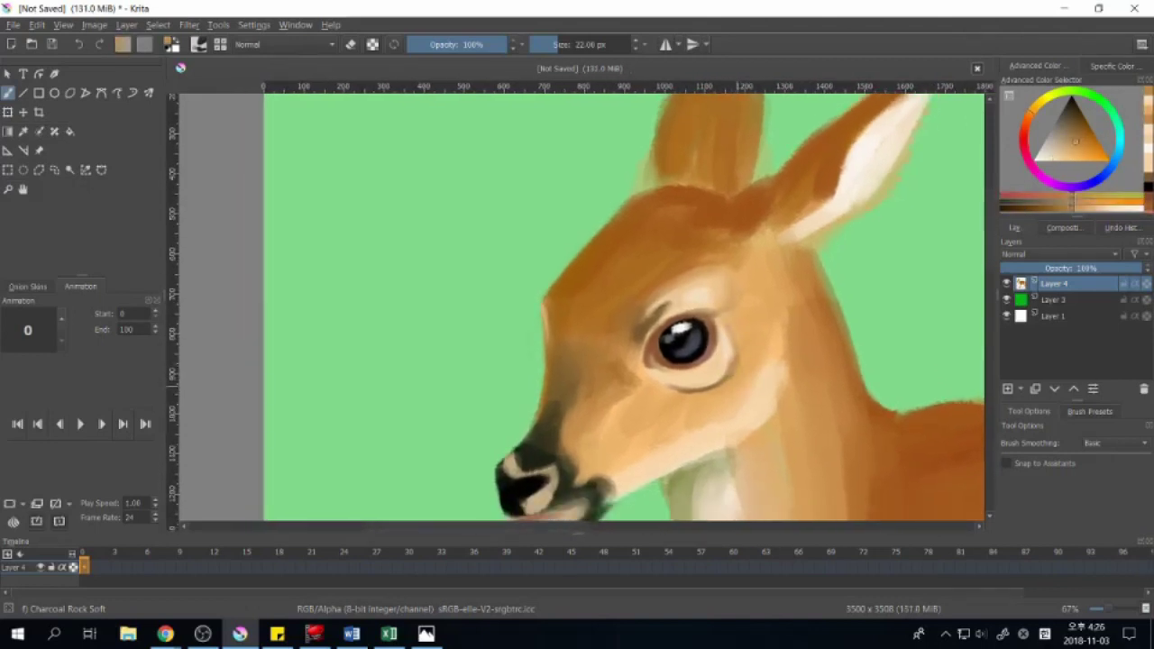
pyautogui.scroll(1, 754, 343)
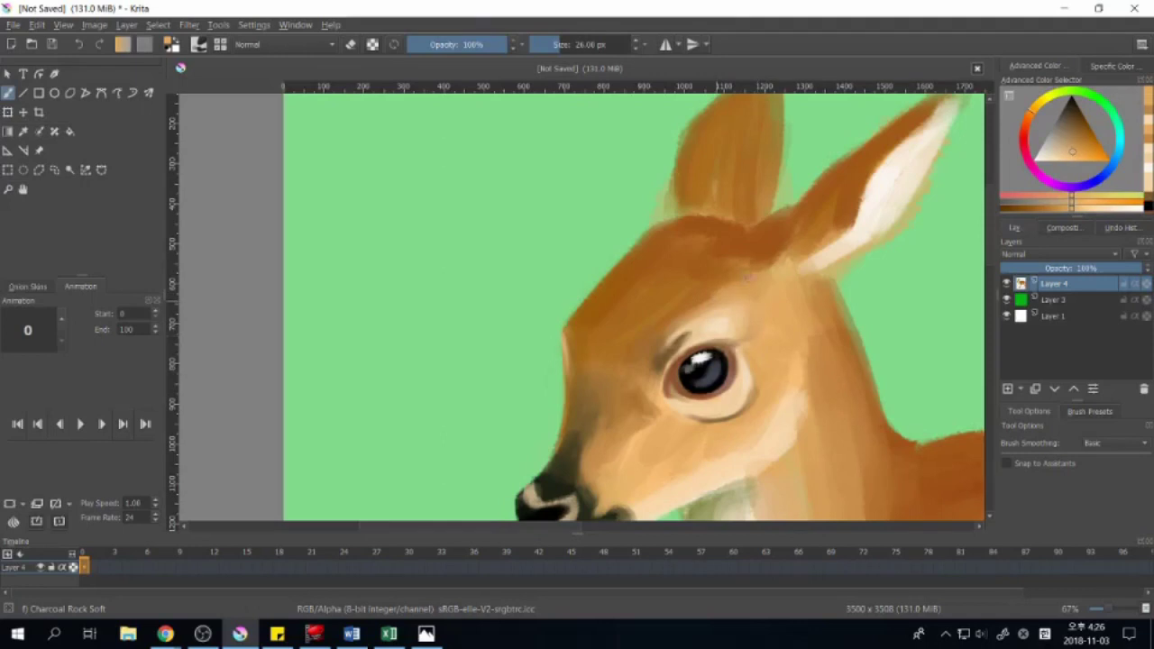
pyautogui.moveTo(781, 413)
pyautogui.mouseDown()
pyautogui.moveTo(809, 318)
pyautogui.moveTo(820, 355)
pyautogui.mouseUp()
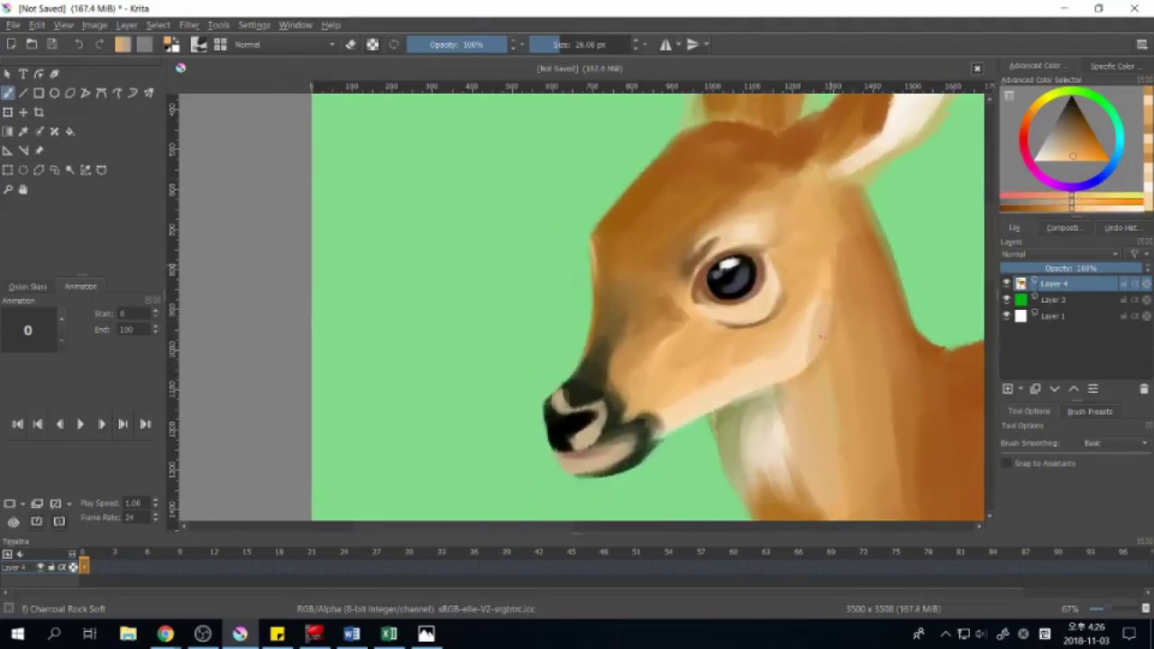
# Step: Paint a light stroke on the cheek and sample orange fur tones toward the neck
pyautogui.moveTo(864, 261); pyautogui.dragTo(843, 356)
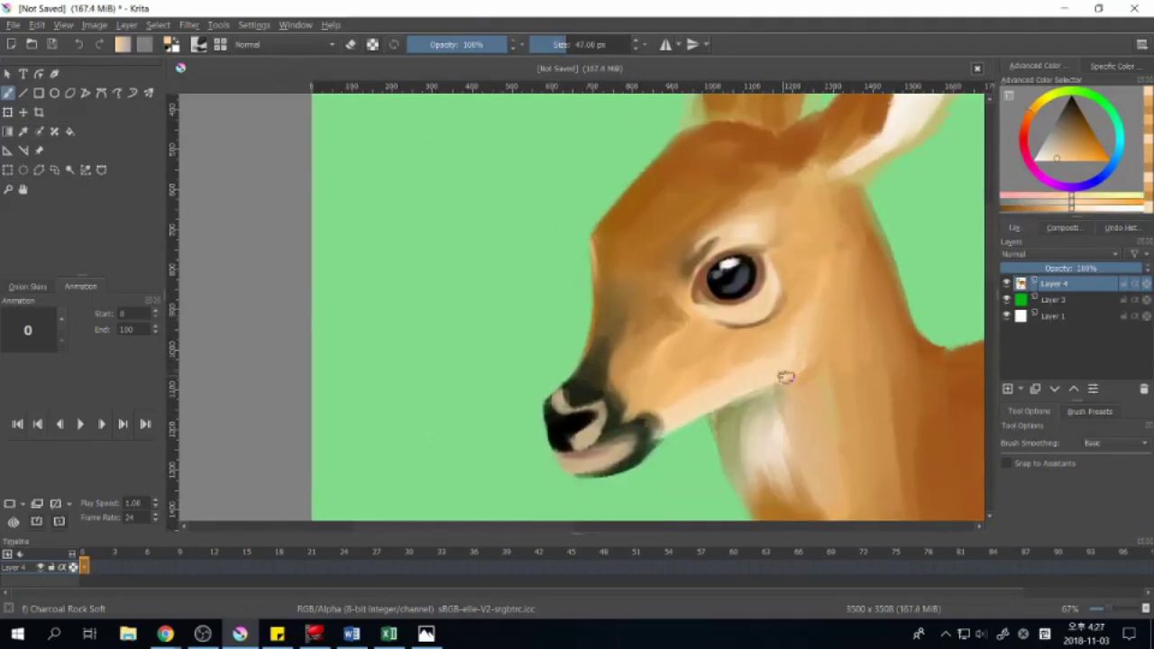
pyautogui.keyDown('ctrl'); pyautogui.click(812, 282); pyautogui.keyUp('ctrl')
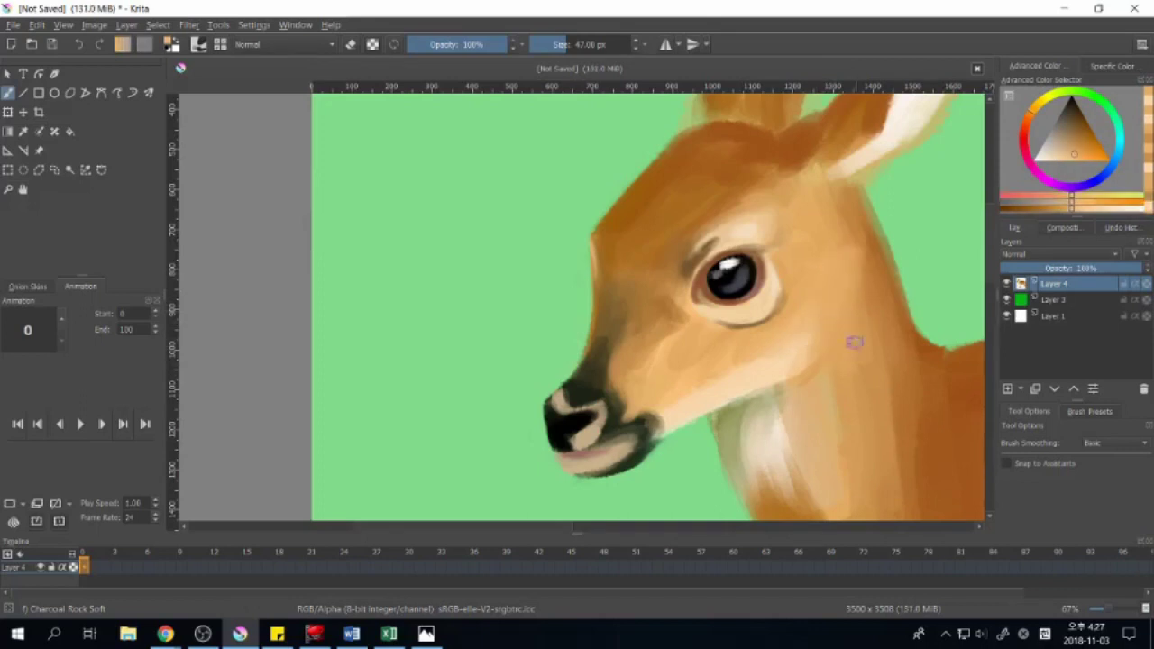
pyautogui.moveTo(849, 355); pyautogui.dragTo(813, 352)
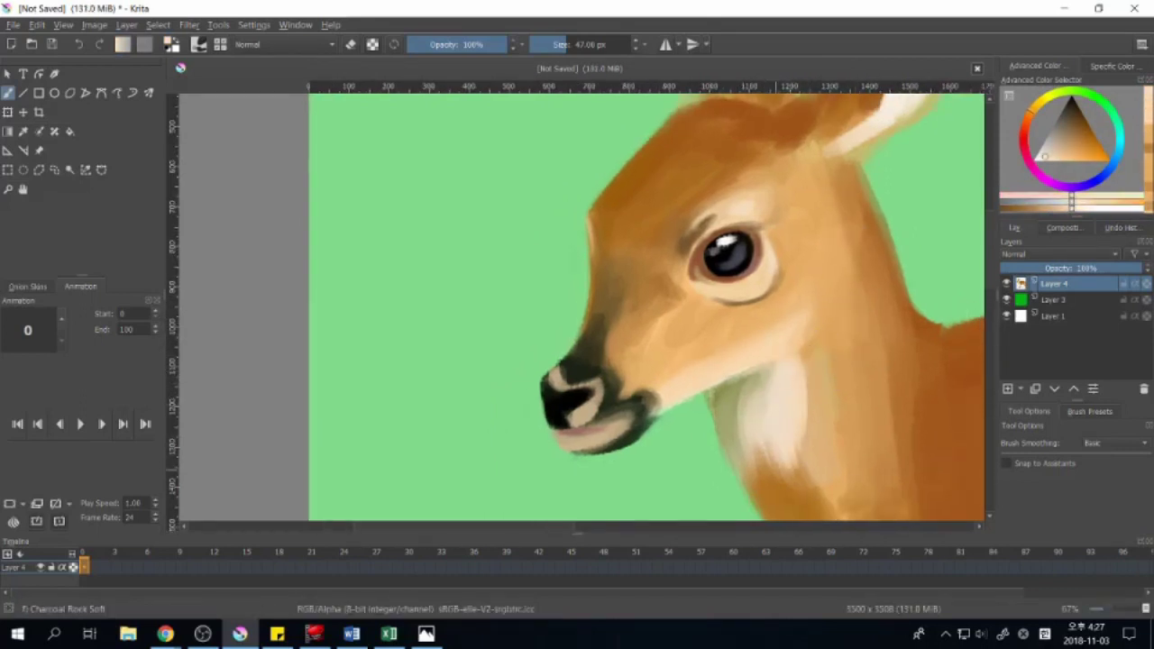
pyautogui.moveTo(782, 376); pyautogui.dragTo(709, 403)
pyautogui.keyDown('ctrl'); pyautogui.click(861, 370); pyautogui.keyUp('ctrl')
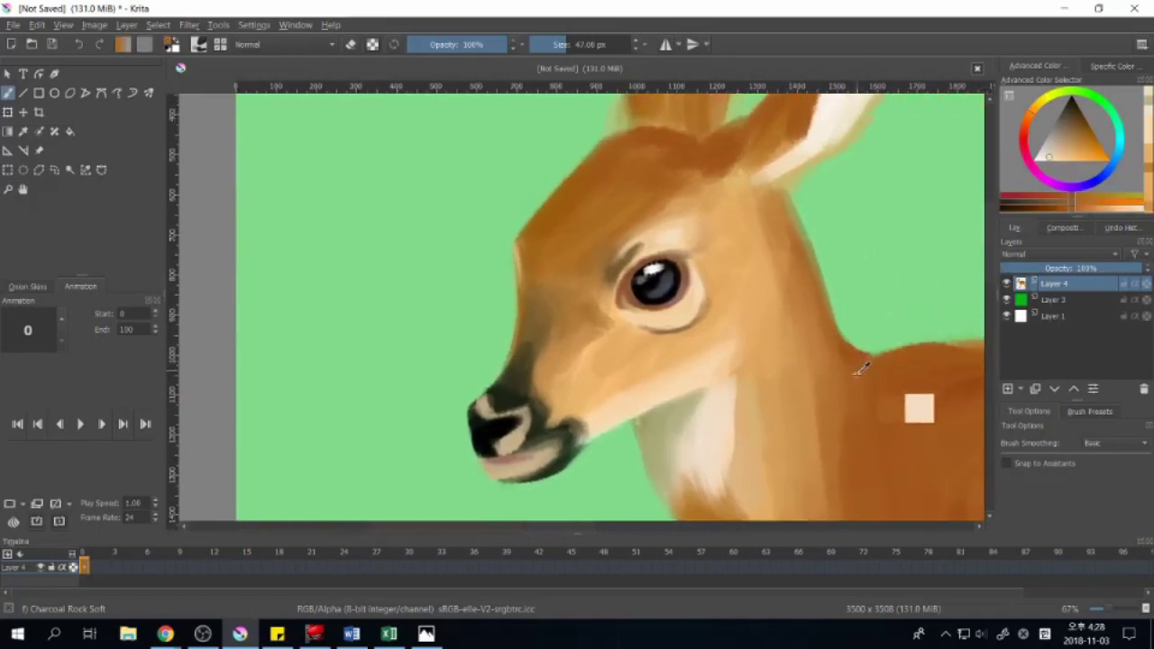
# Step: Erase stray paint along the fawn's back outline, then return to painting
pyautogui.moveTo(860, 369)
pyautogui.mouseDown()
pyautogui.moveTo(737, 389)
pyautogui.moveTo(656, 376)
pyautogui.mouseUp()
pyautogui.keyDown('ctrl'); pyautogui.click(639, 325); pyautogui.keyUp('ctrl')
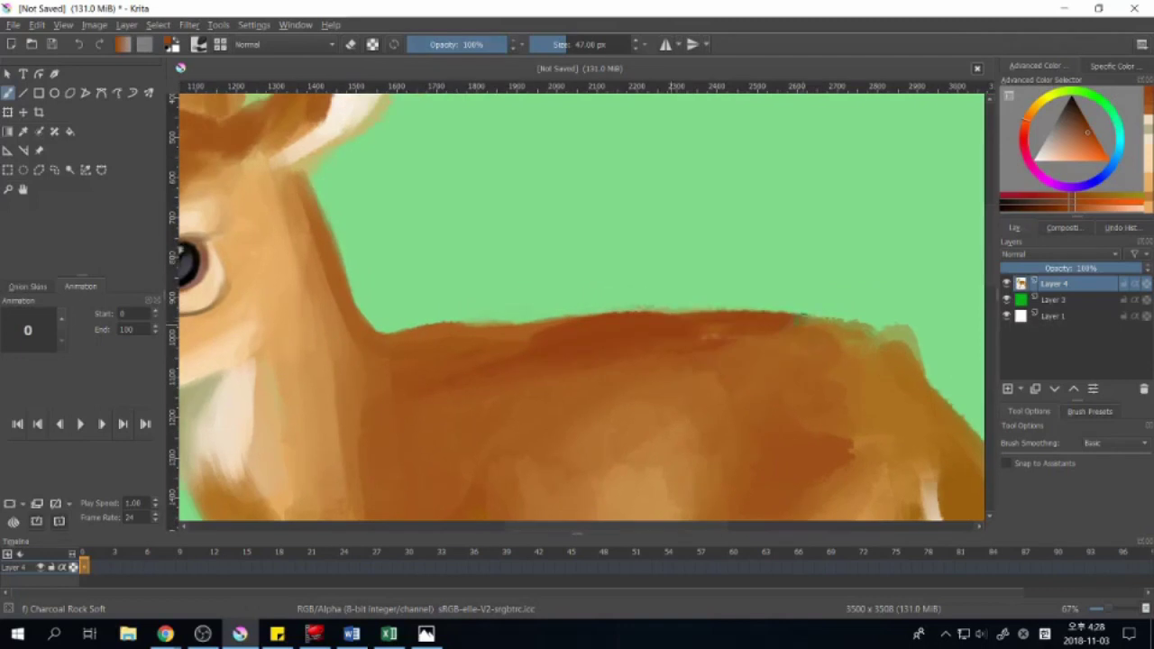
pyautogui.moveTo(781, 320); pyautogui.dragTo(769, 307)
pyautogui.press('e')
pyautogui.moveTo(796, 241); pyautogui.dragTo(742, 253)
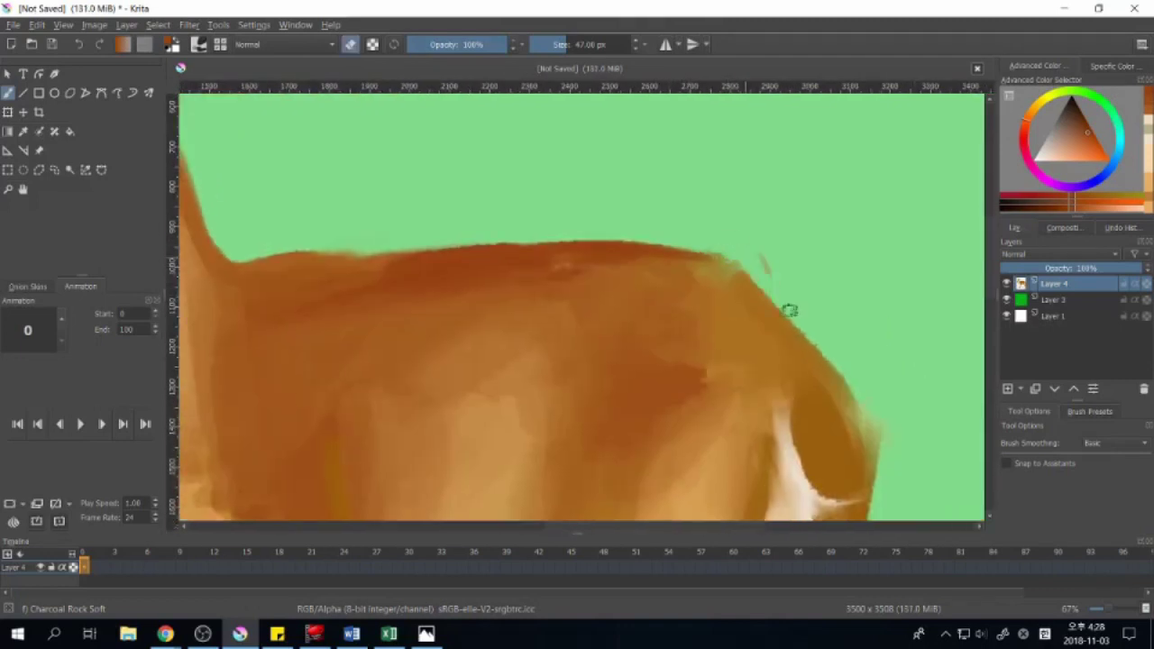
pyautogui.moveTo(812, 277); pyautogui.dragTo(752, 201)
pyautogui.moveTo(765, 343); pyautogui.dragTo(856, 451)
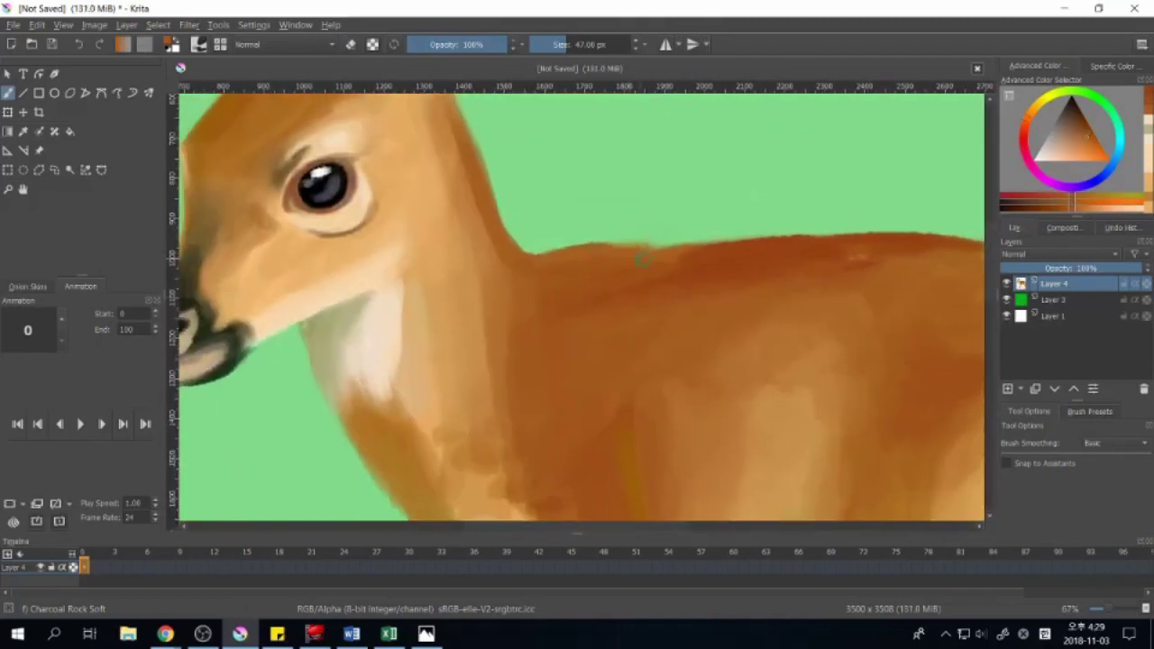
pyautogui.moveTo(360, 108); pyautogui.dragTo(418, 131)
pyautogui.press('e')
# Step: Enlarge the brush and paint a light fur stroke near the base of the ear
pyautogui.moveTo(773, 461); pyautogui.dragTo(672, 393)
pyautogui.moveTo(497, 365)
pyautogui.mouseDown()
pyautogui.moveTo(524, 352)
pyautogui.moveTo(628, 359)
pyautogui.mouseUp()
pyautogui.moveTo(577, 171); pyautogui.dragTo(616, 193)
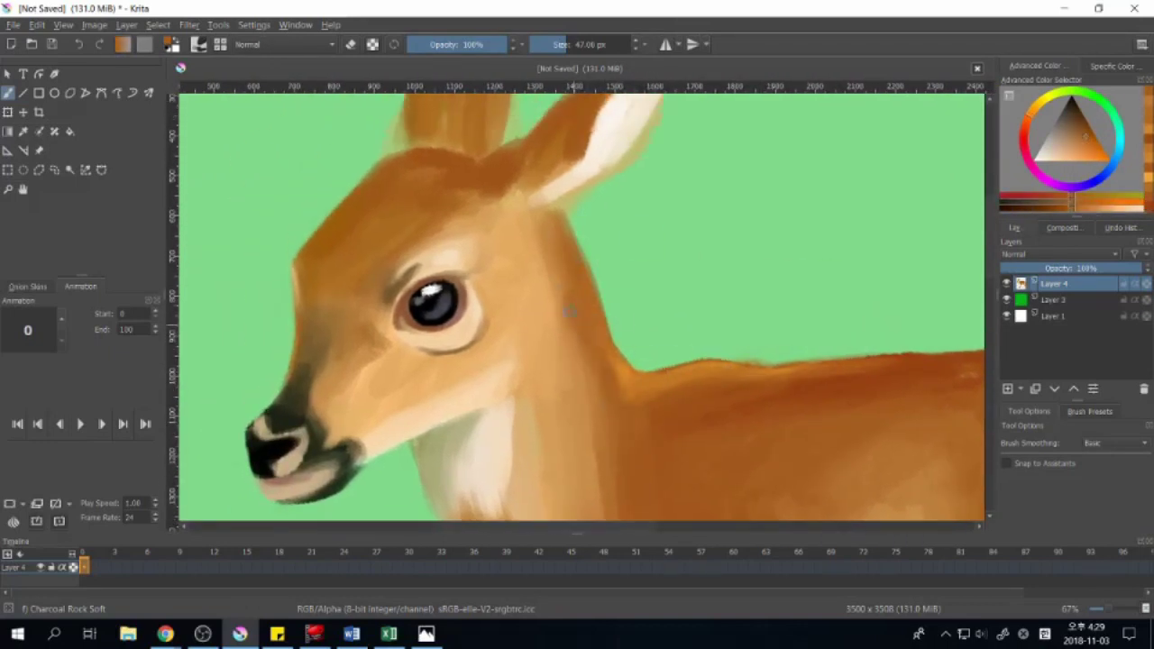
pyautogui.moveTo(638, 452)
pyautogui.mouseDown()
pyautogui.moveTo(624, 378)
pyautogui.moveTo(661, 257)
pyautogui.moveTo(625, 199)
pyautogui.mouseUp()
pyautogui.moveTo(667, 339)
pyautogui.mouseDown()
pyautogui.moveTo(689, 402)
pyautogui.moveTo(686, 383)
pyautogui.mouseUp()
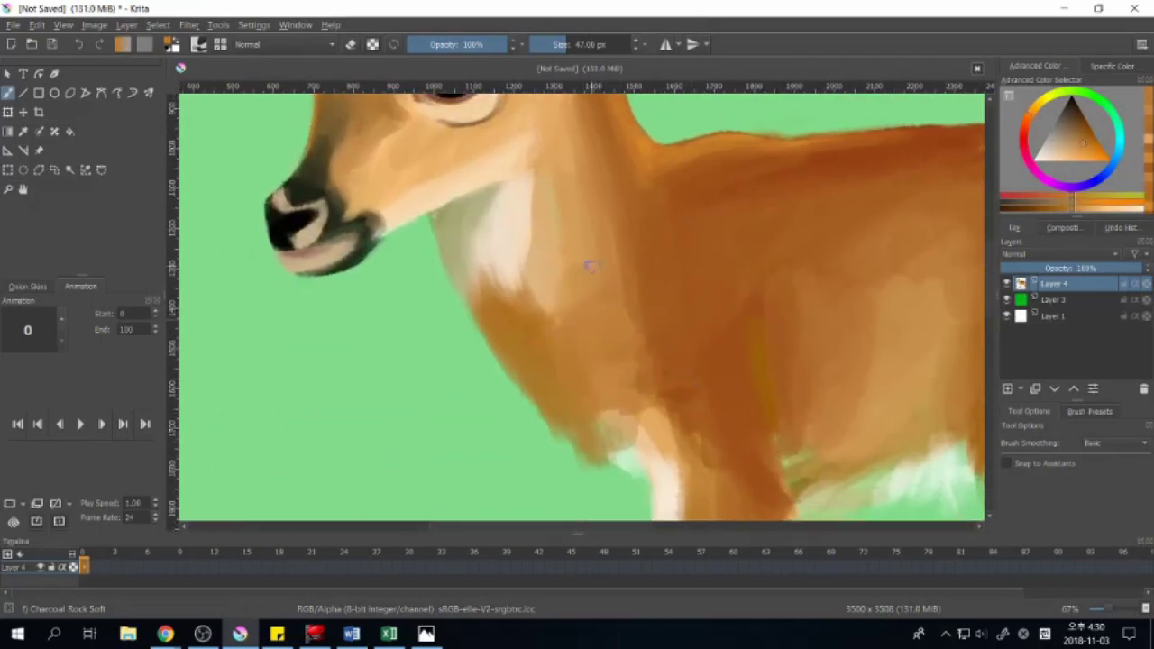
pyautogui.moveTo(569, 243)
pyautogui.mouseDown()
pyautogui.moveTo(598, 314)
pyautogui.moveTo(544, 356)
pyautogui.mouseUp()
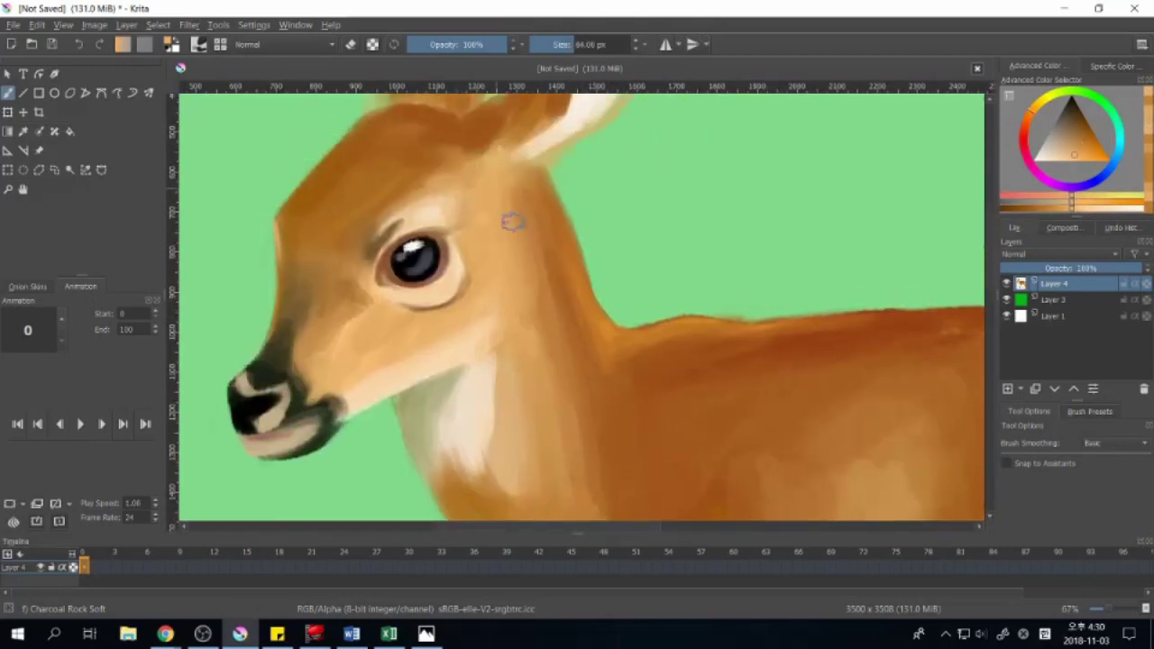
pyautogui.moveTo(593, 354)
pyautogui.mouseDown()
pyautogui.moveTo(575, 343)
pyautogui.moveTo(589, 395)
pyautogui.mouseUp()
pyautogui.moveTo(510, 213); pyautogui.dragTo(523, 320)
pyautogui.moveTo(547, 214)
pyautogui.mouseDown()
pyautogui.moveTo(600, 316)
pyautogui.moveTo(600, 360)
pyautogui.moveTo(618, 365)
pyautogui.mouseUp()
pyautogui.keyDown('ctrl'); pyautogui.click(601, 361); pyautogui.keyUp('ctrl')
# Step: Paint a darker brown brow mark above the eye
pyautogui.moveTo(534, 396); pyautogui.dragTo(571, 362)
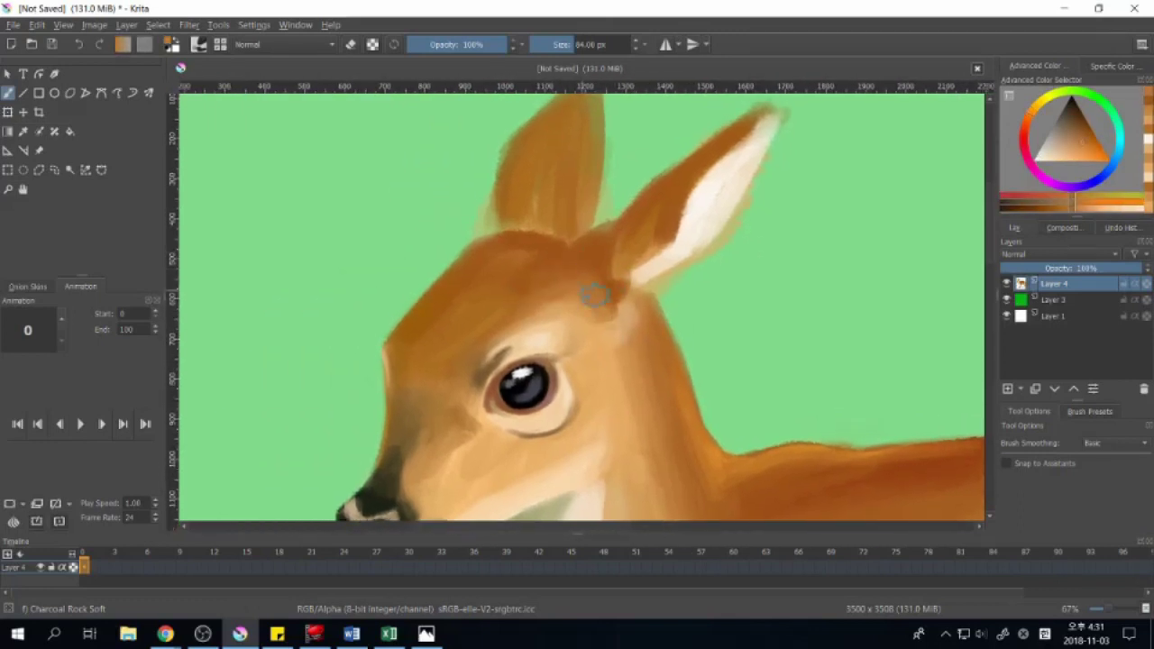
pyautogui.moveTo(568, 264)
pyautogui.mouseDown()
pyautogui.moveTo(559, 369)
pyautogui.moveTo(666, 389)
pyautogui.mouseUp()
pyautogui.keyDown('ctrl'); pyautogui.click(514, 302); pyautogui.keyUp('ctrl')
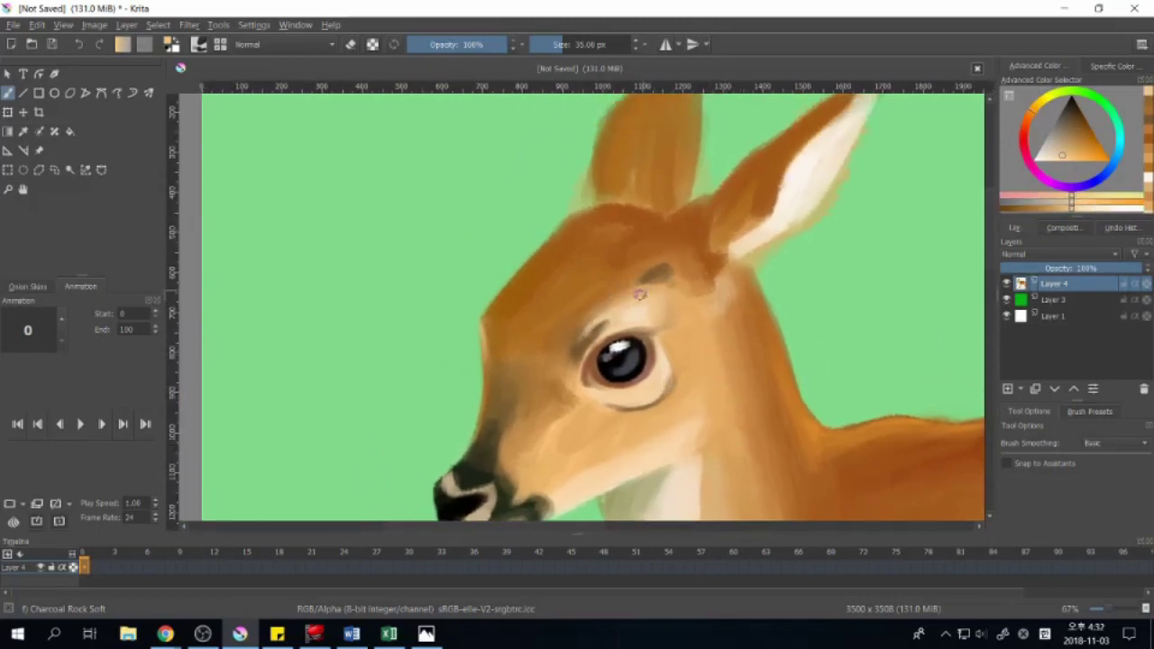
pyautogui.keyDown('ctrl'); pyautogui.click(658, 285); pyautogui.keyUp('ctrl')
pyautogui.moveTo(658, 285); pyautogui.dragTo(670, 308)
# Step: Blend the forehead with lighter fur tones and shrink the brush to 15.06 px
pyautogui.keyDown('ctrl'); pyautogui.click(679, 293); pyautogui.keyUp('ctrl')
pyautogui.moveTo(749, 361)
pyautogui.mouseDown()
pyautogui.moveTo(780, 277)
pyautogui.moveTo(515, 245)
pyautogui.moveTo(724, 334)
pyautogui.mouseUp()
pyautogui.keyDown('ctrl'); pyautogui.click(728, 264); pyautogui.keyUp('ctrl')
pyautogui.keyDown('ctrl'); pyautogui.click(665, 337); pyautogui.keyUp('ctrl')
pyautogui.moveTo(637, 340); pyautogui.dragTo(691, 341)
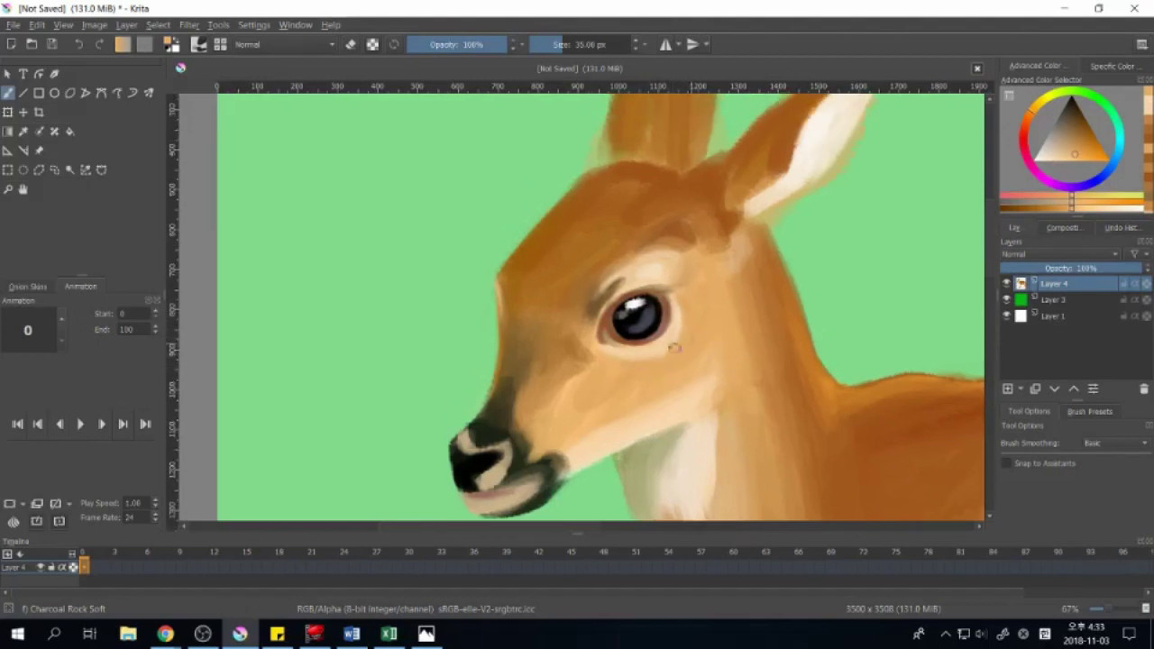
pyautogui.keyDown('ctrl'); pyautogui.click(691, 341); pyautogui.keyUp('ctrl')
pyautogui.moveTo(623, 344)
pyautogui.mouseDown()
pyautogui.moveTo(699, 335)
pyautogui.moveTo(710, 312)
pyautogui.mouseUp()
pyautogui.keyDown('ctrl'); pyautogui.click(662, 340); pyautogui.keyUp('ctrl')
# Step: Sample yellow-orange, orange and grey-green tones around the jaw for the throat shading
pyautogui.keyDown('ctrl'); pyautogui.click(729, 358); pyautogui.keyUp('ctrl')
pyautogui.moveTo(729, 357)
pyautogui.mouseDown()
pyautogui.moveTo(627, 282)
pyautogui.moveTo(657, 303)
pyautogui.moveTo(599, 179)
pyautogui.mouseUp()
pyautogui.keyDown('ctrl'); pyautogui.click(599, 178); pyautogui.keyUp('ctrl')
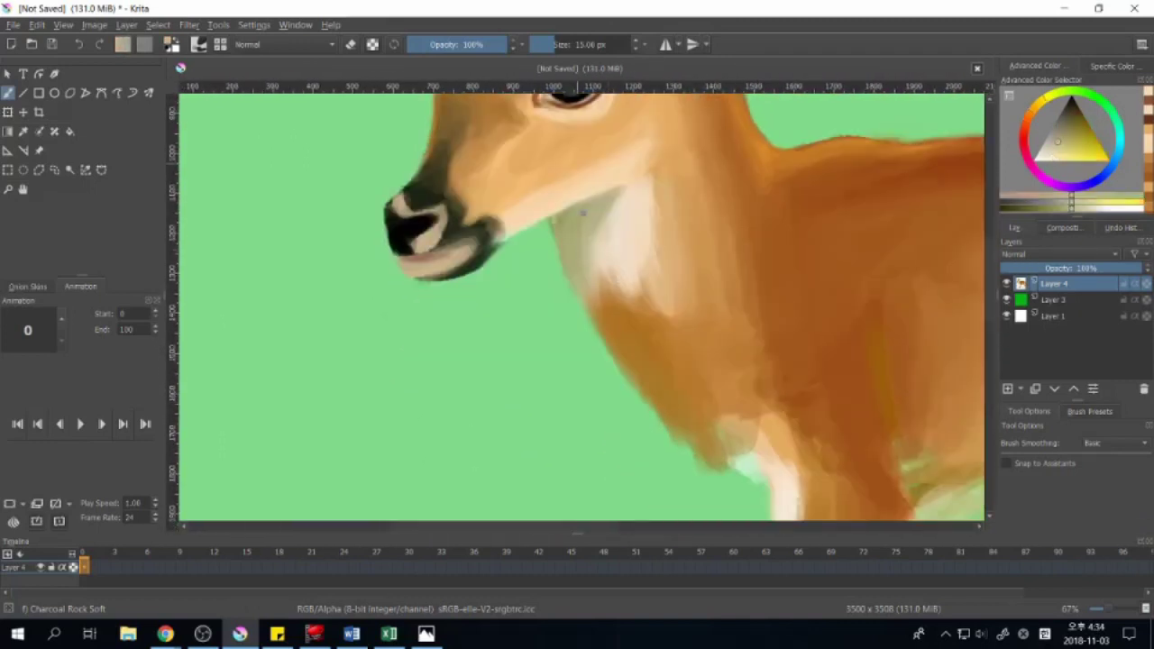
pyautogui.moveTo(626, 234)
pyautogui.mouseDown()
pyautogui.moveTo(622, 247)
pyautogui.moveTo(568, 255)
pyautogui.mouseUp()
pyautogui.keyDown('ctrl'); pyautogui.click(609, 230); pyautogui.keyUp('ctrl')
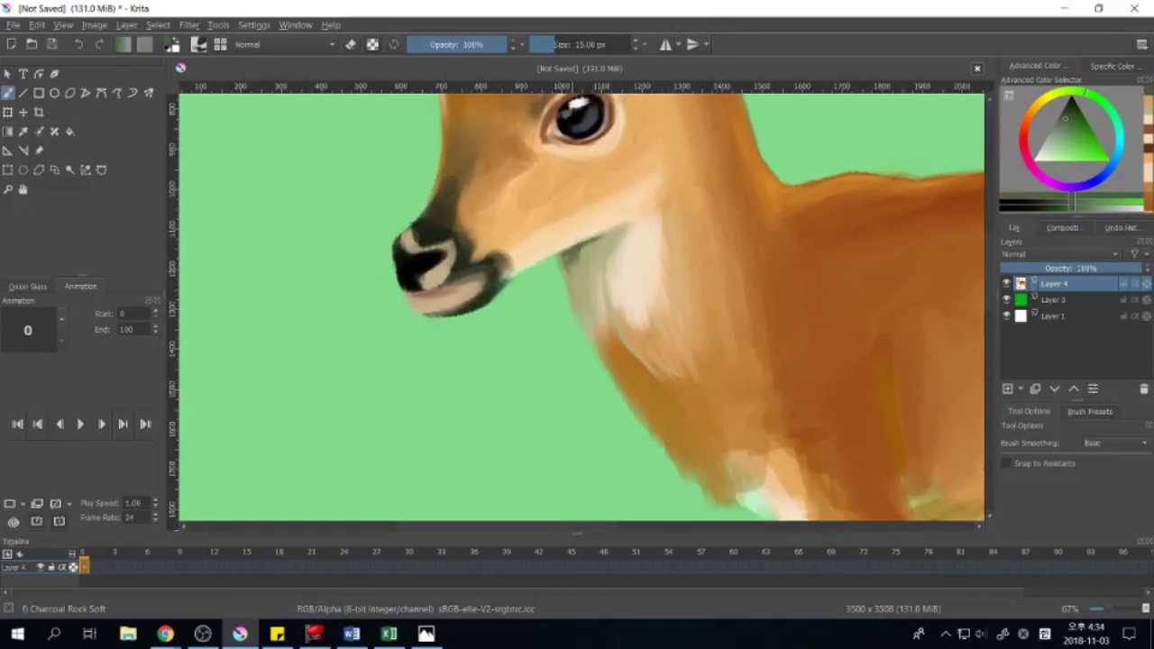
pyautogui.moveTo(586, 278); pyautogui.dragTo(599, 338)
pyautogui.keyDown('ctrl'); pyautogui.click(599, 337); pyautogui.keyUp('ctrl')
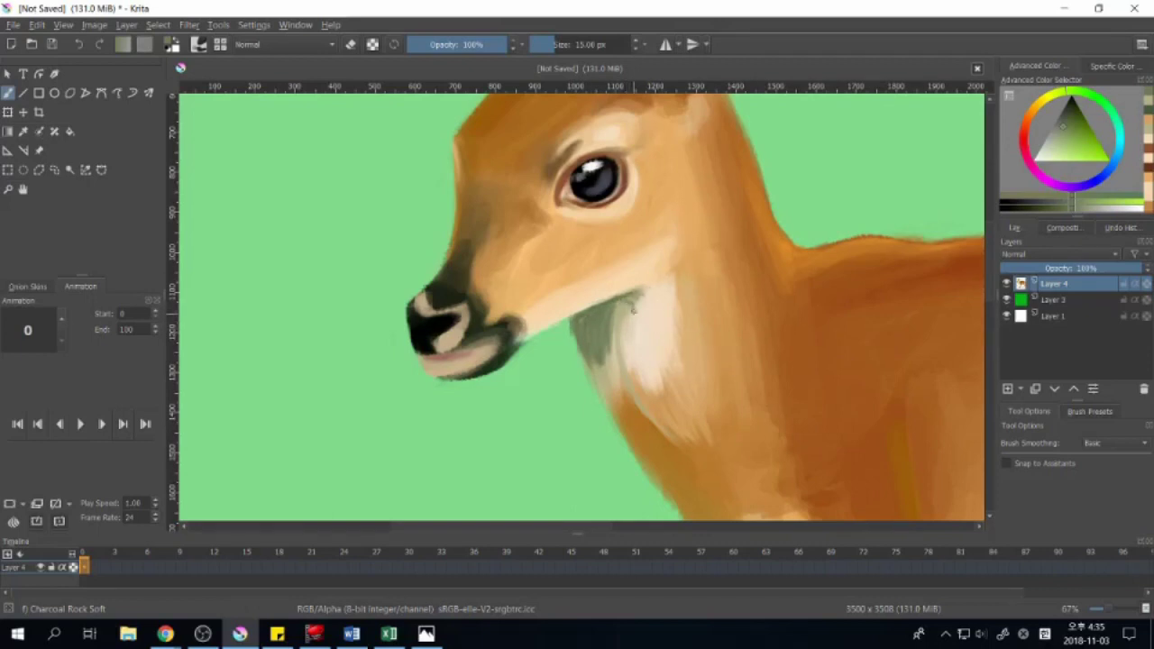
pyautogui.moveTo(644, 416)
pyautogui.mouseDown()
pyautogui.moveTo(649, 359)
pyautogui.moveTo(608, 328)
pyautogui.moveTo(631, 337)
pyautogui.moveTo(674, 436)
pyautogui.moveTo(721, 405)
pyautogui.moveTo(721, 430)
pyautogui.mouseUp()
pyautogui.keyDown('ctrl'); pyautogui.click(648, 360); pyautogui.keyUp('ctrl')
pyautogui.keyDown('ctrl'); pyautogui.click(631, 345); pyautogui.keyUp('ctrl')
pyautogui.moveTo(700, 337); pyautogui.dragTo(728, 360)
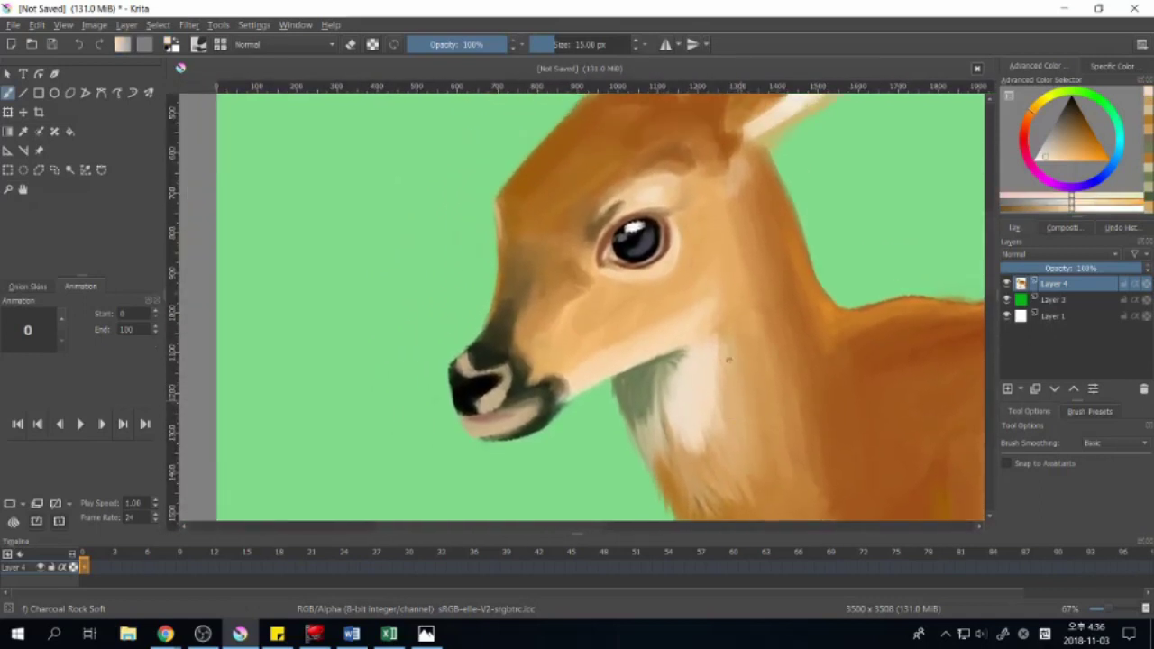
# Step: Frame the head and ear, and sample the fawn's brown as brush colour
pyautogui.moveTo(732, 411)
pyautogui.mouseDown()
pyautogui.moveTo(793, 407)
pyautogui.moveTo(708, 363)
pyautogui.mouseUp()
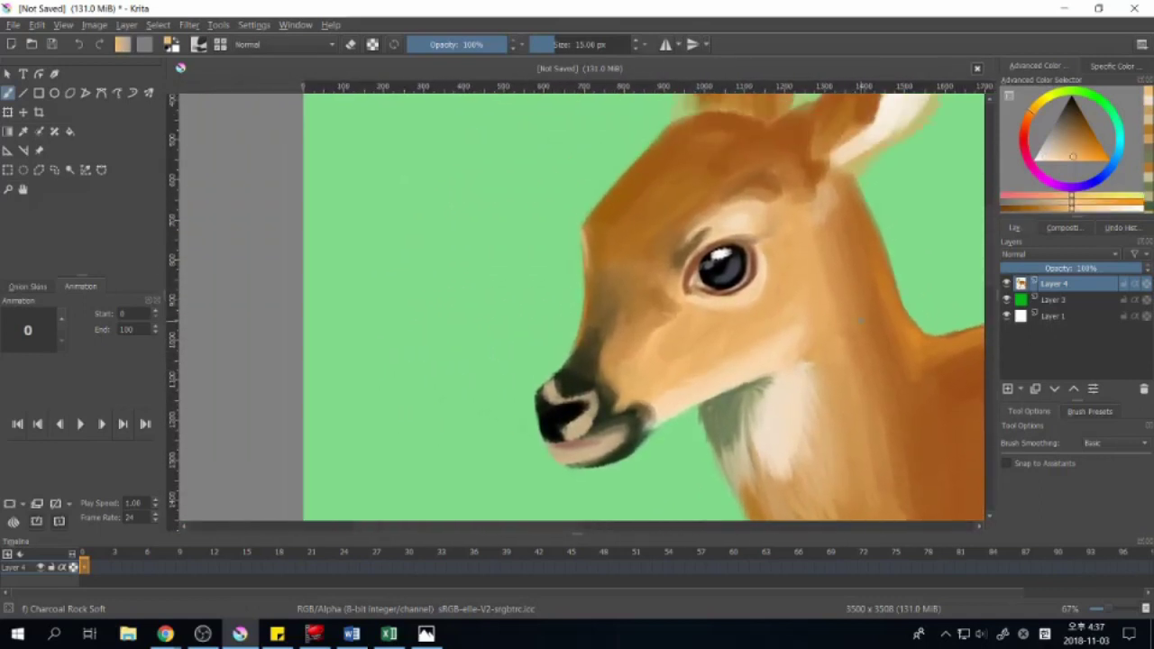
pyautogui.moveTo(771, 339); pyautogui.dragTo(794, 369)
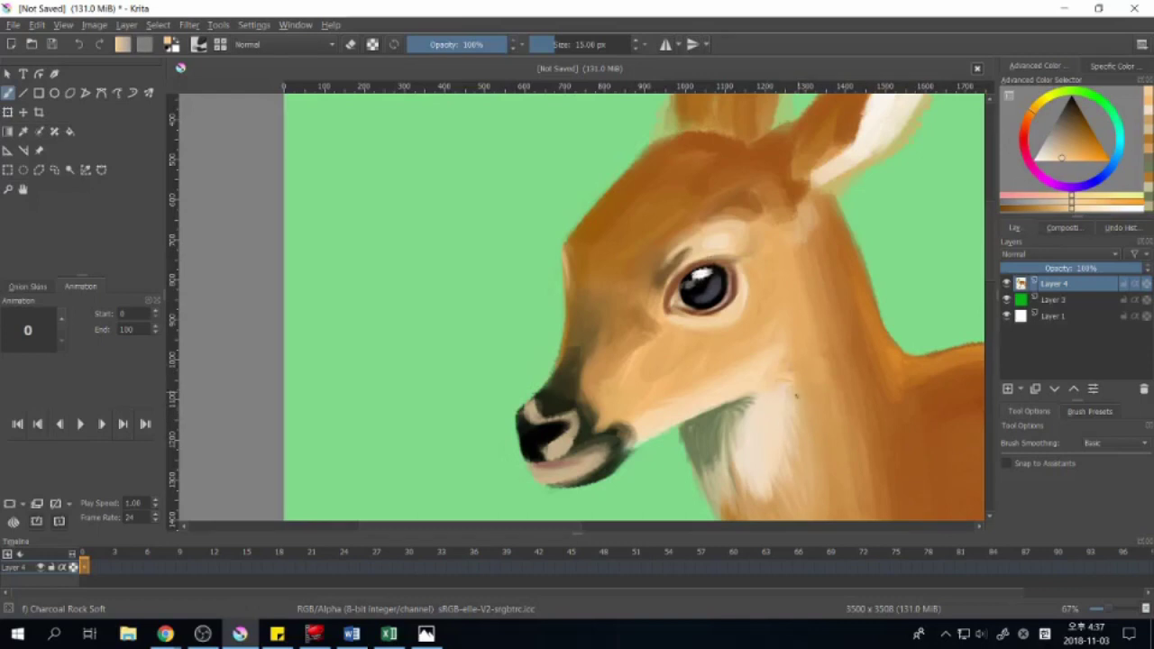
pyautogui.moveTo(772, 382)
pyautogui.mouseDown()
pyautogui.moveTo(764, 412)
pyautogui.moveTo(775, 332)
pyautogui.mouseUp()
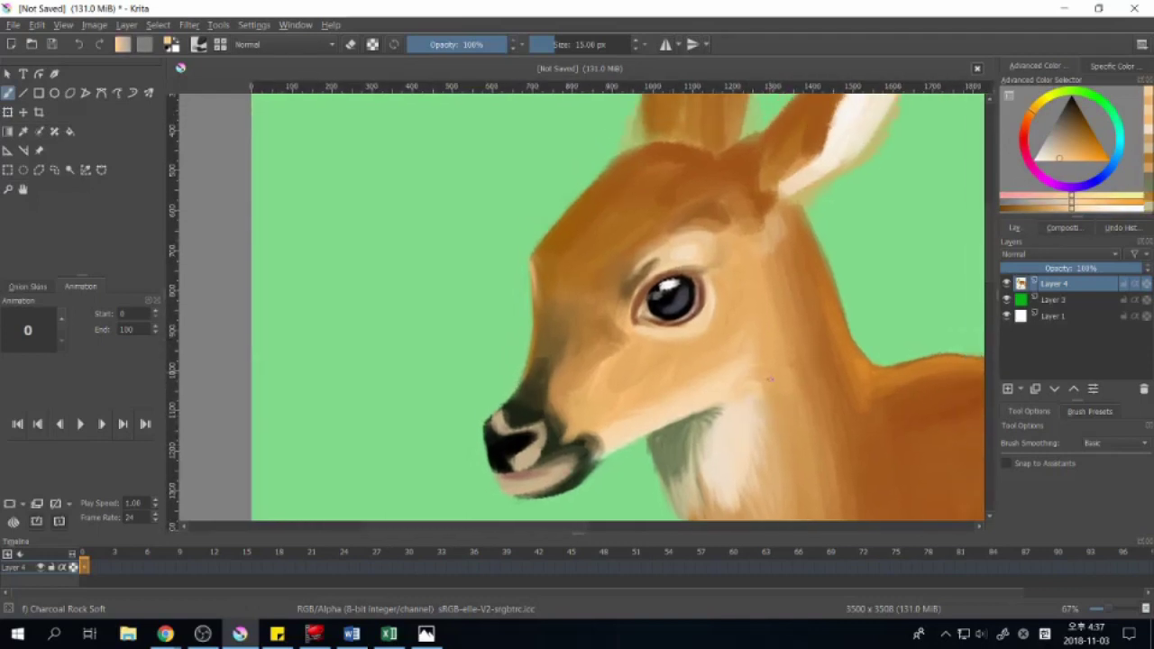
pyautogui.moveTo(803, 381)
pyautogui.mouseDown()
pyautogui.moveTo(753, 379)
pyautogui.moveTo(782, 435)
pyautogui.moveTo(745, 414)
pyautogui.mouseUp()
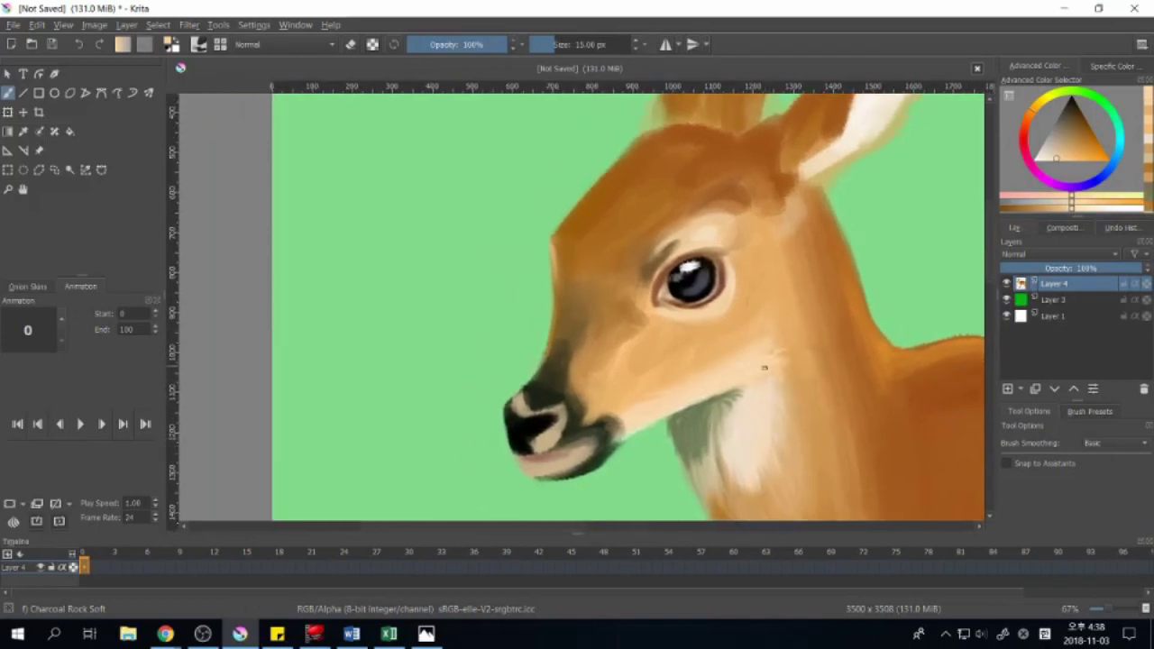
pyautogui.keyDown('ctrl'); pyautogui.click(726, 206); pyautogui.keyUp('ctrl')
pyautogui.moveTo(616, 331)
pyautogui.mouseDown()
pyautogui.moveTo(664, 361)
pyautogui.moveTo(715, 360)
pyautogui.moveTo(848, 308)
pyautogui.moveTo(852, 287)
pyautogui.mouseUp()
pyautogui.moveTo(658, 397); pyautogui.dragTo(674, 390)
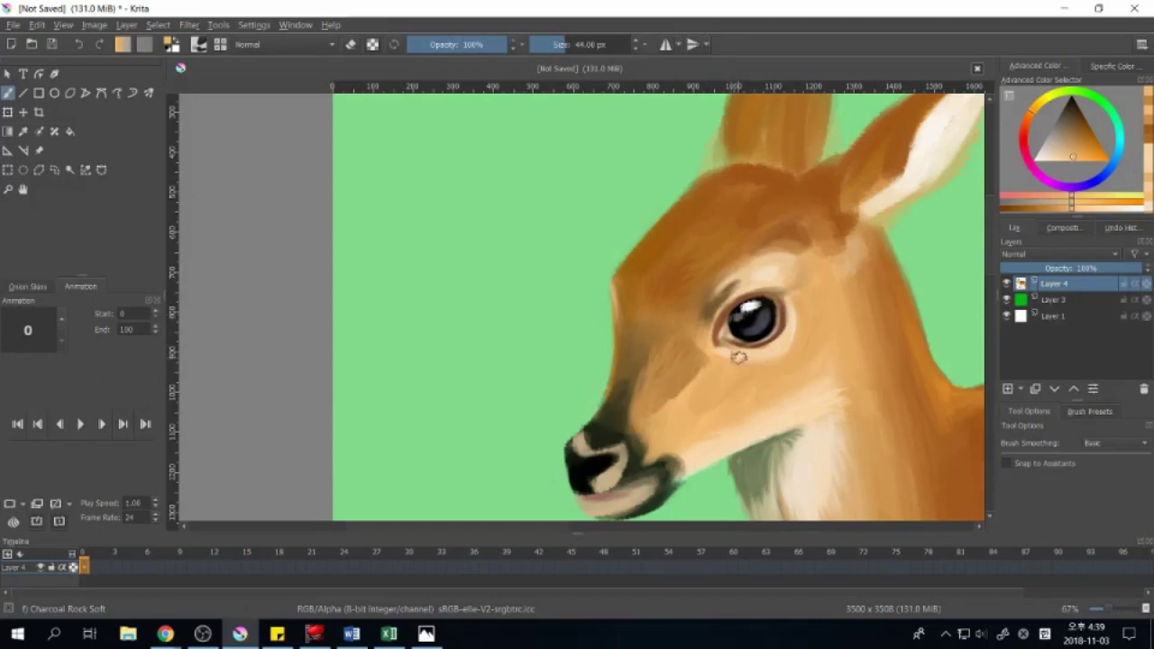
# Step: Sample face and cheek fur colours, working across both ears toward the neck
pyautogui.keyDown('ctrl'); pyautogui.click(656, 424); pyautogui.keyUp('ctrl')
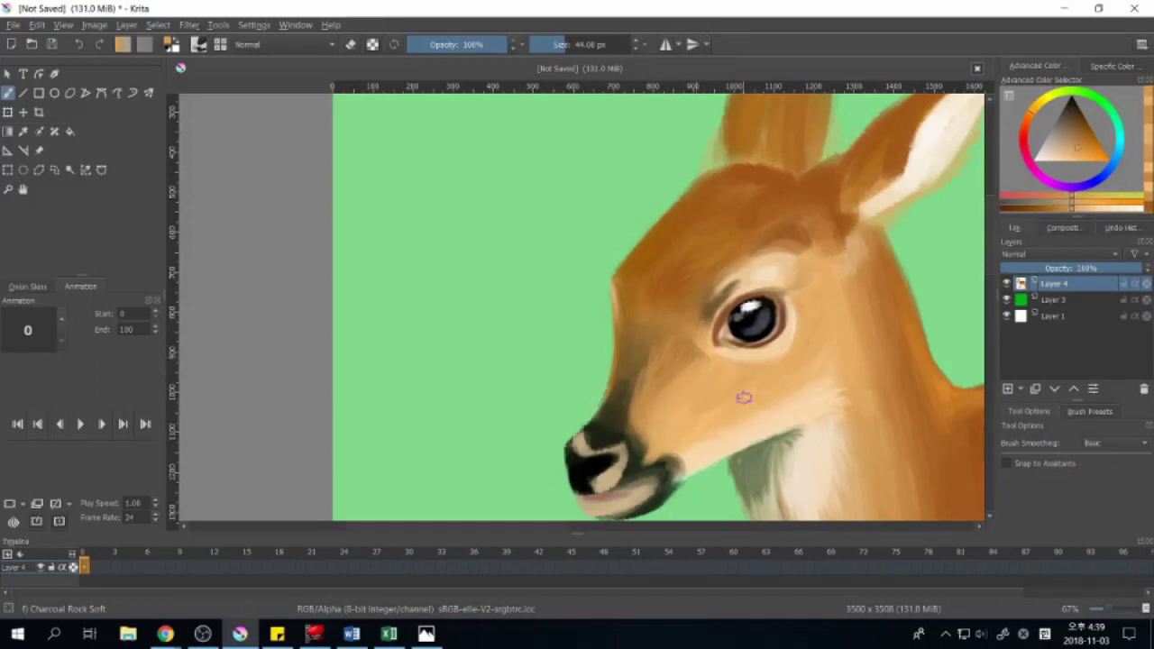
pyautogui.moveTo(705, 382)
pyautogui.mouseDown()
pyautogui.moveTo(799, 399)
pyautogui.moveTo(797, 421)
pyautogui.mouseUp()
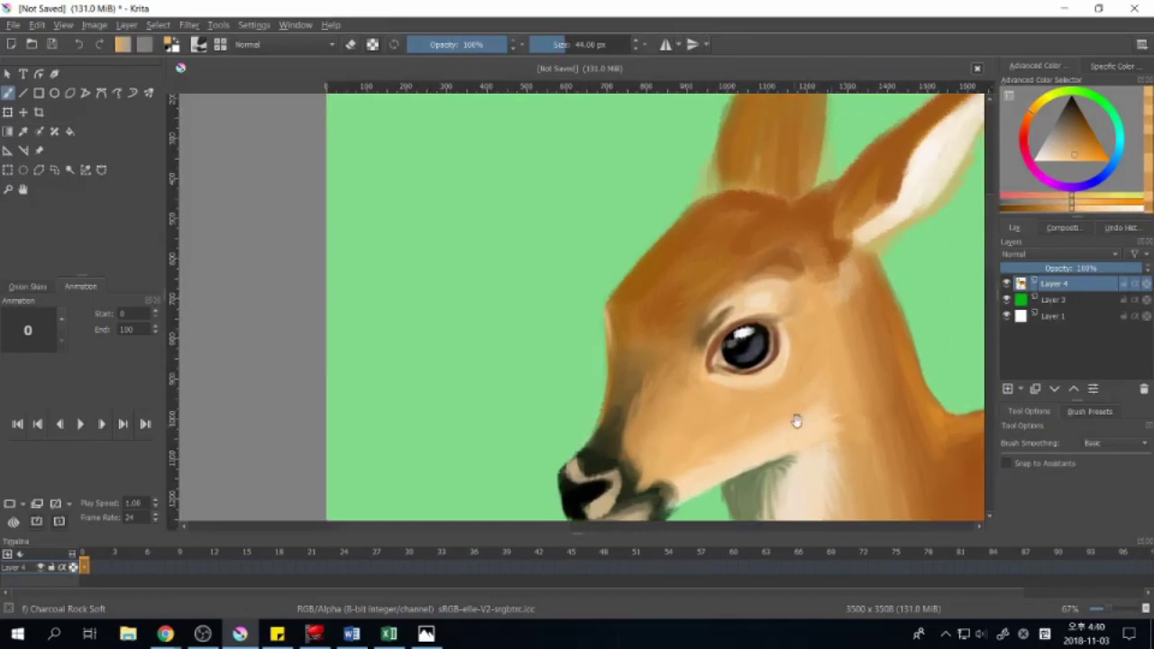
pyautogui.keyDown('ctrl'); pyautogui.click(762, 472); pyautogui.keyUp('ctrl')
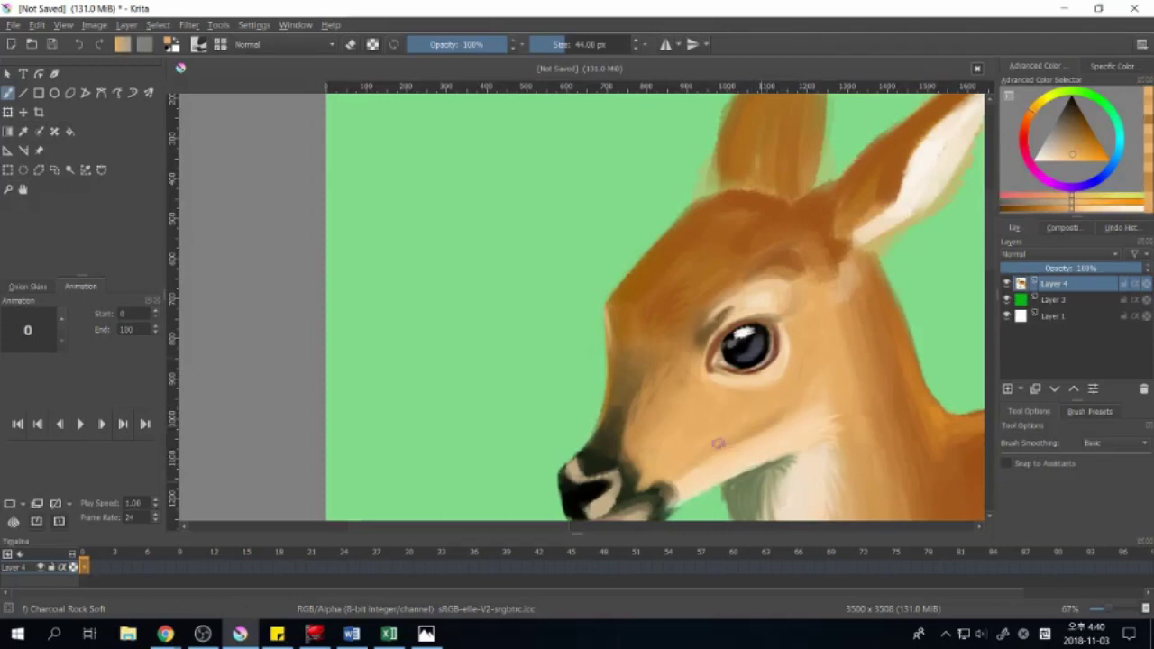
pyautogui.moveTo(718, 442); pyautogui.dragTo(793, 342)
pyautogui.keyDown('ctrl'); pyautogui.click(793, 343); pyautogui.keyUp('ctrl')
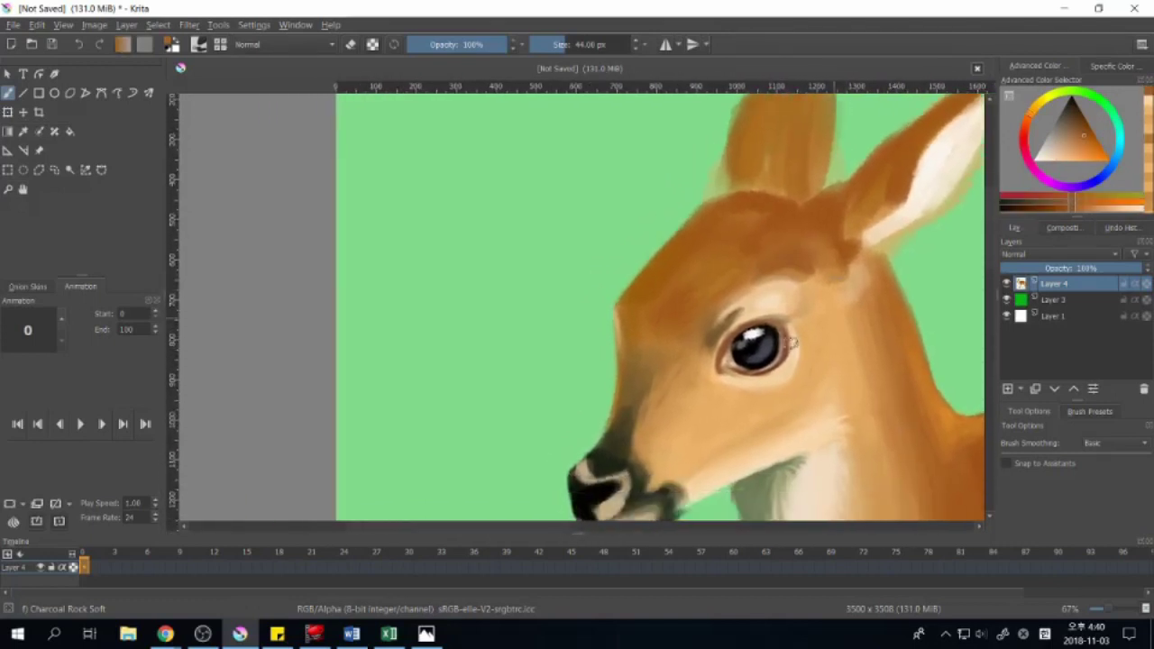
pyautogui.moveTo(792, 343); pyautogui.dragTo(760, 352)
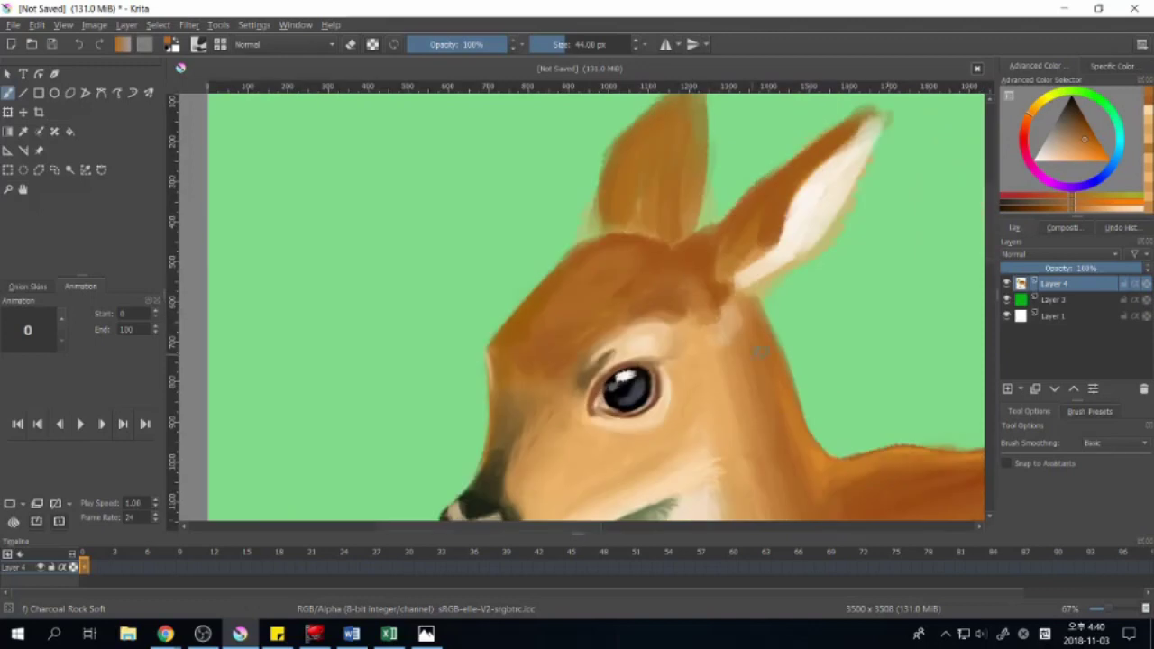
pyautogui.moveTo(632, 295)
pyautogui.mouseDown()
pyautogui.moveTo(673, 257)
pyautogui.moveTo(621, 274)
pyautogui.mouseUp()
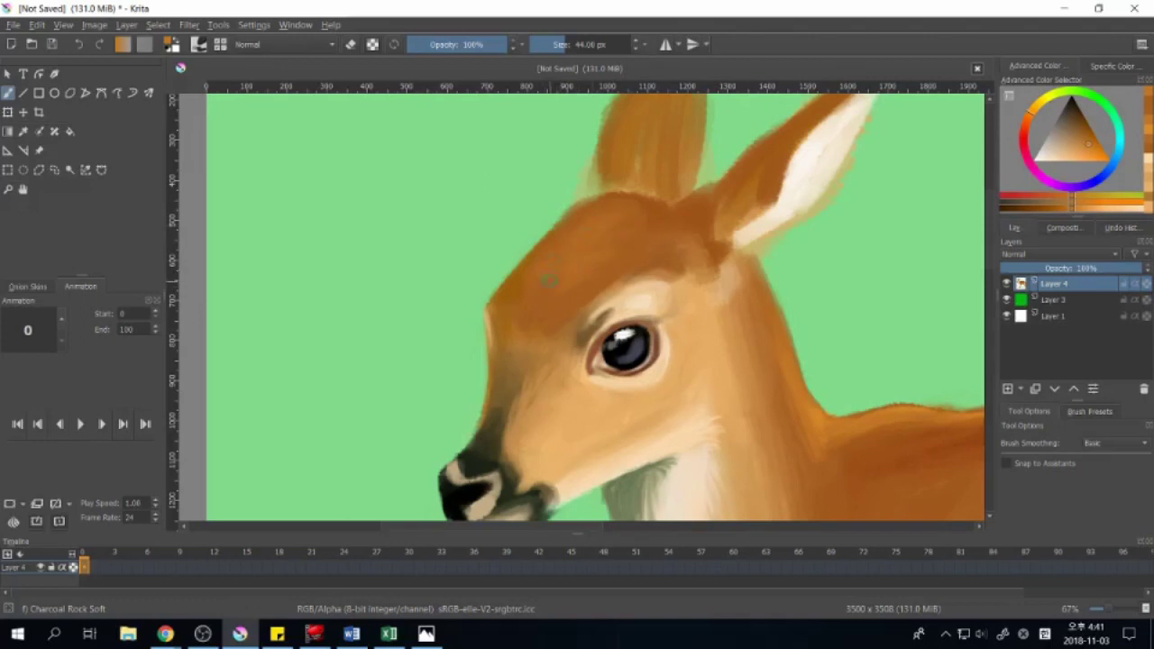
pyautogui.moveTo(714, 349); pyautogui.dragTo(691, 382)
pyautogui.moveTo(757, 461); pyautogui.dragTo(700, 309)
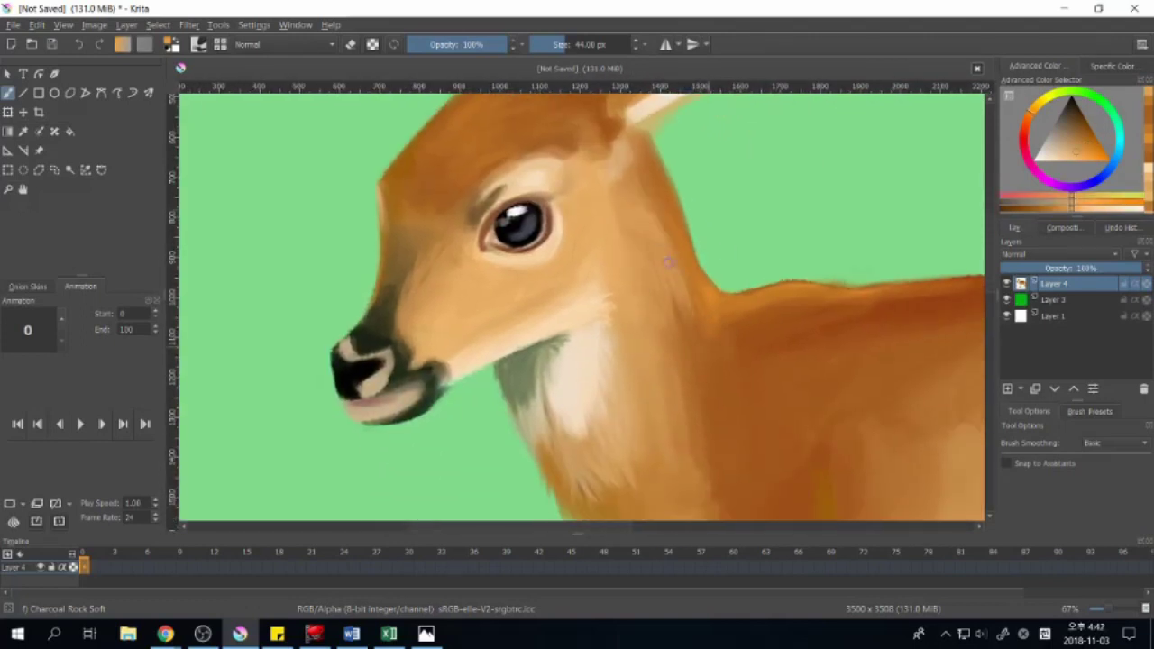
# Step: Paint dark brown shading on the back, then lighter brown over the dark marks
pyautogui.moveTo(699, 312); pyautogui.dragTo(642, 272)
pyautogui.moveTo(682, 394); pyautogui.dragTo(736, 401)
pyautogui.keyDown('ctrl'); pyautogui.click(732, 202); pyautogui.keyUp('ctrl')
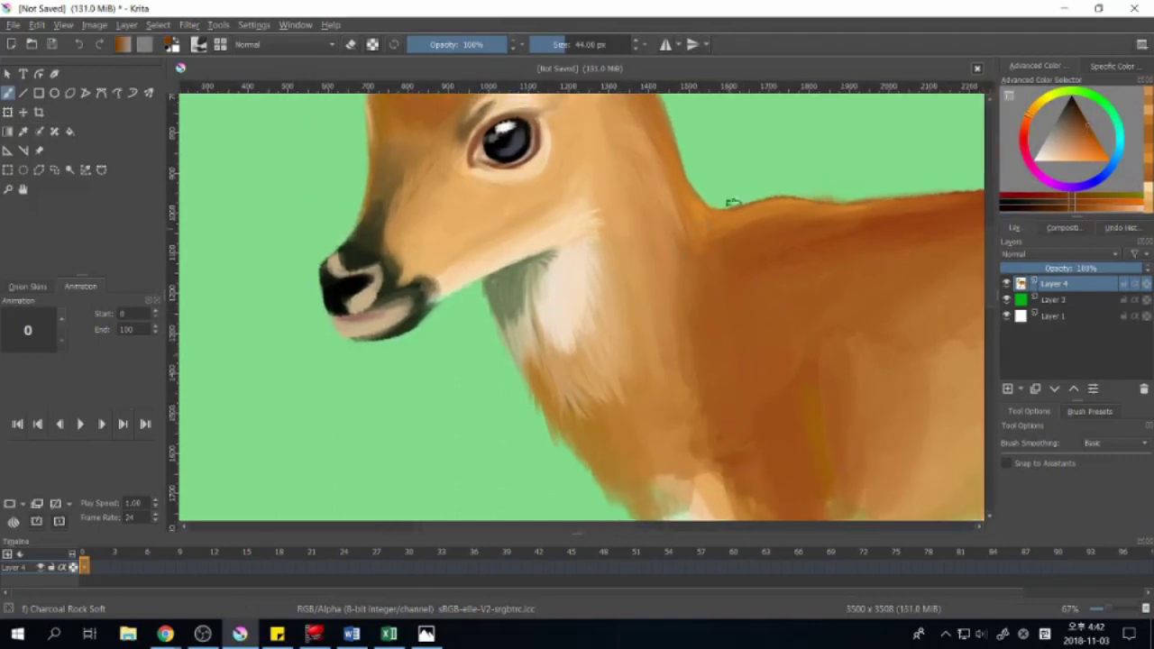
pyautogui.keyDown('ctrl'); pyautogui.click(698, 244); pyautogui.keyUp('ctrl')
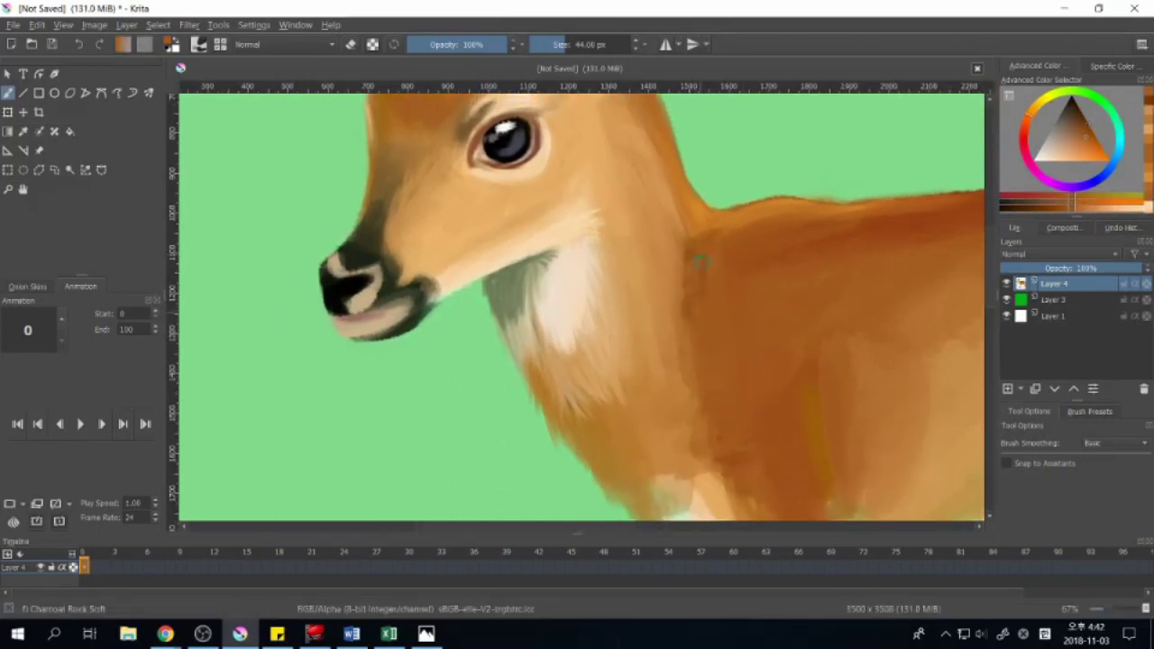
pyautogui.moveTo(702, 296)
pyautogui.mouseDown()
pyautogui.moveTo(681, 318)
pyautogui.moveTo(761, 283)
pyautogui.mouseUp()
pyautogui.keyDown('ctrl'); pyautogui.click(699, 259); pyautogui.keyUp('ctrl')
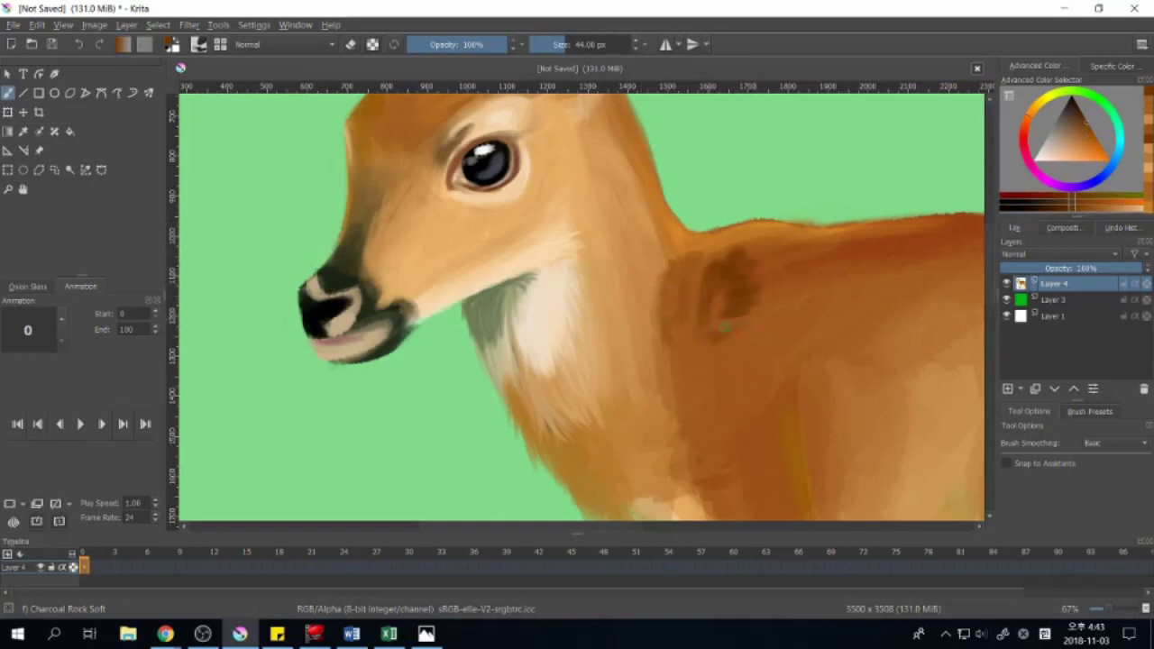
pyautogui.keyDown('ctrl'); pyautogui.click(748, 316); pyautogui.keyUp('ctrl')
pyautogui.moveTo(742, 270)
pyautogui.mouseDown()
pyautogui.moveTo(699, 295)
pyautogui.moveTo(622, 284)
pyautogui.mouseUp()
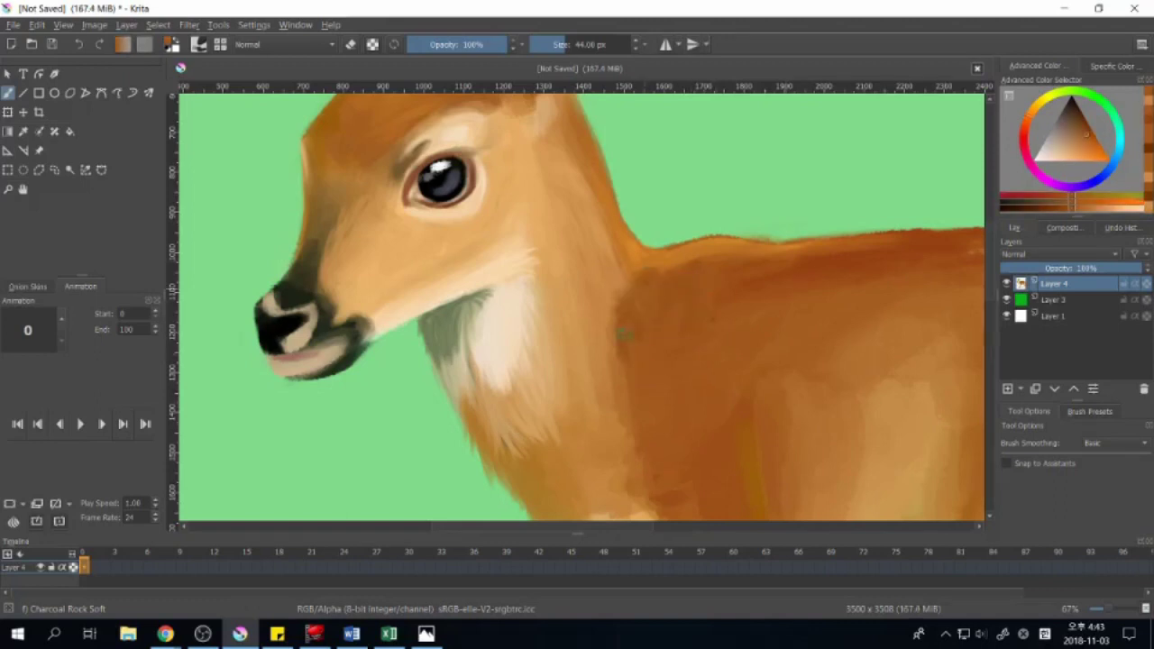
pyautogui.moveTo(760, 270)
pyautogui.mouseDown()
pyautogui.moveTo(779, 301)
pyautogui.moveTo(640, 280)
pyautogui.mouseUp()
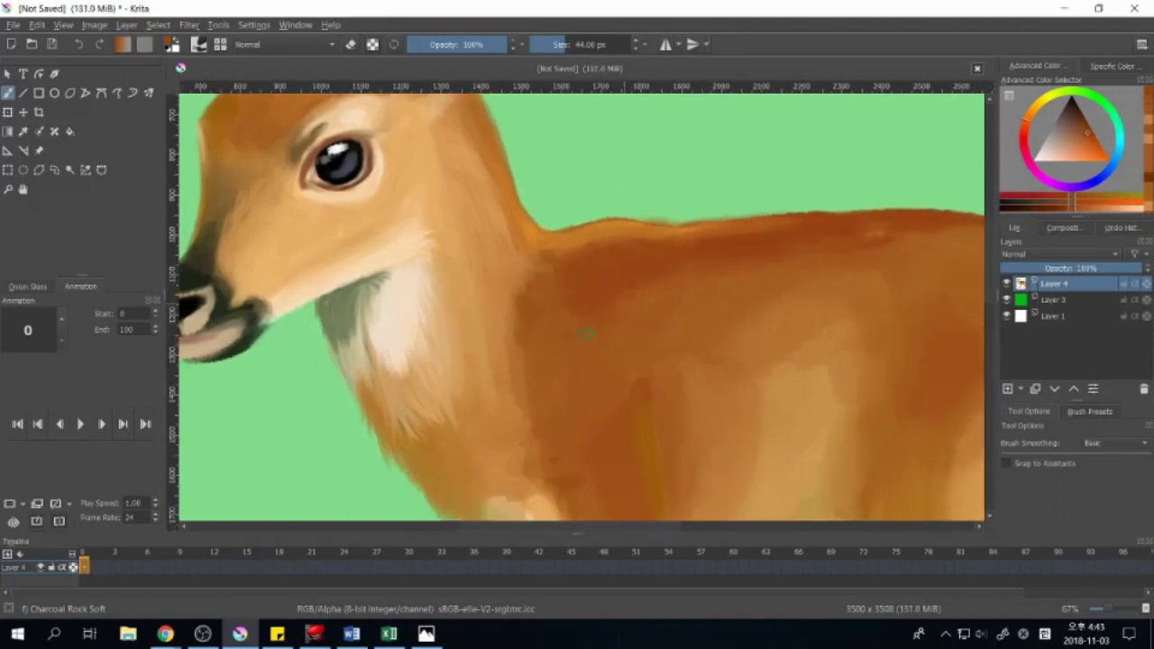
# Step: Add lighter shoulder tones and dark strokes along back and flank, blending them together
pyautogui.moveTo(566, 275); pyautogui.dragTo(483, 283)
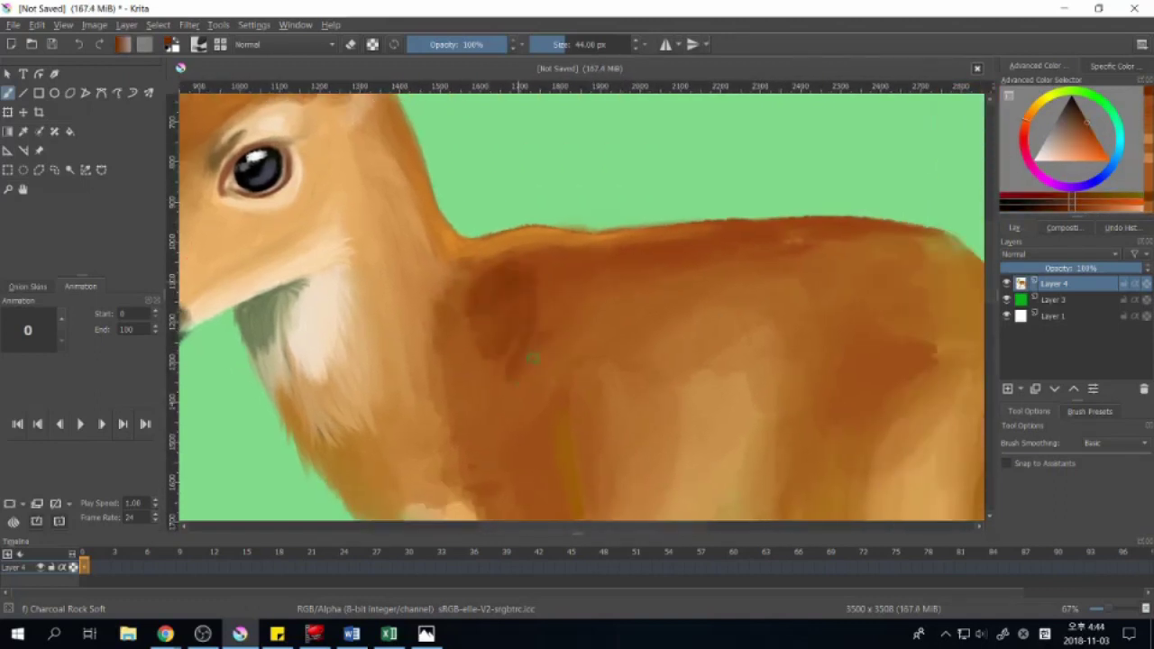
pyautogui.moveTo(553, 343); pyautogui.dragTo(506, 316)
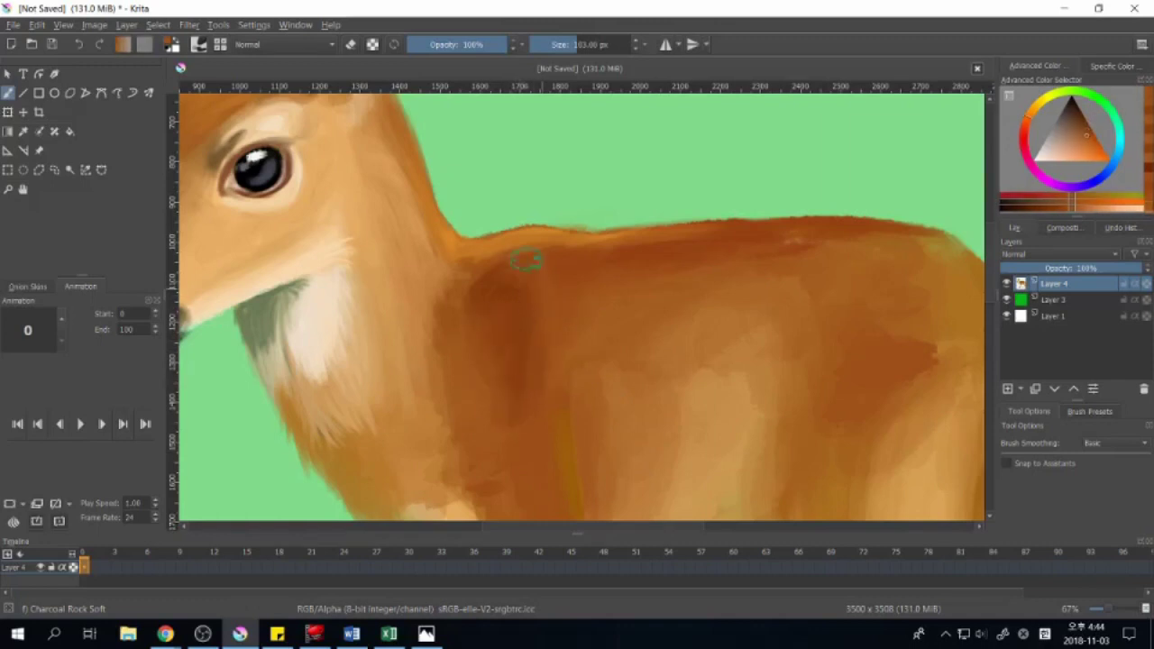
pyautogui.moveTo(597, 391)
pyautogui.mouseDown()
pyautogui.moveTo(618, 368)
pyautogui.moveTo(773, 291)
pyautogui.moveTo(793, 267)
pyautogui.moveTo(685, 397)
pyautogui.mouseUp()
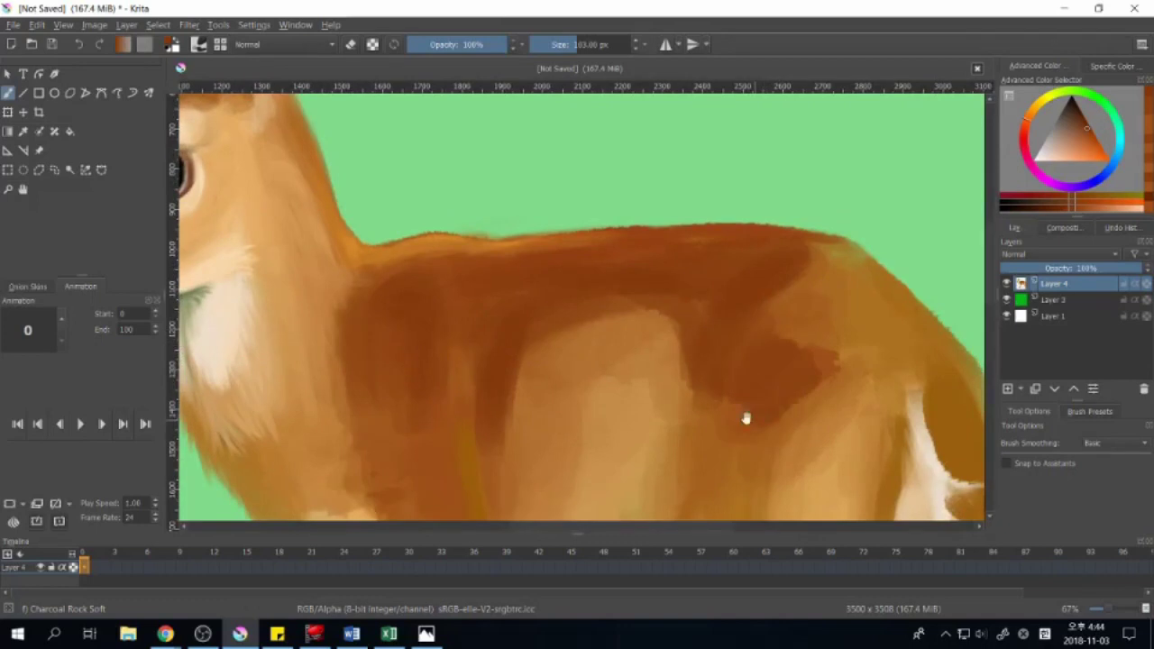
pyautogui.moveTo(549, 414)
pyautogui.mouseDown()
pyautogui.moveTo(542, 310)
pyautogui.moveTo(564, 443)
pyautogui.moveTo(515, 288)
pyautogui.mouseUp()
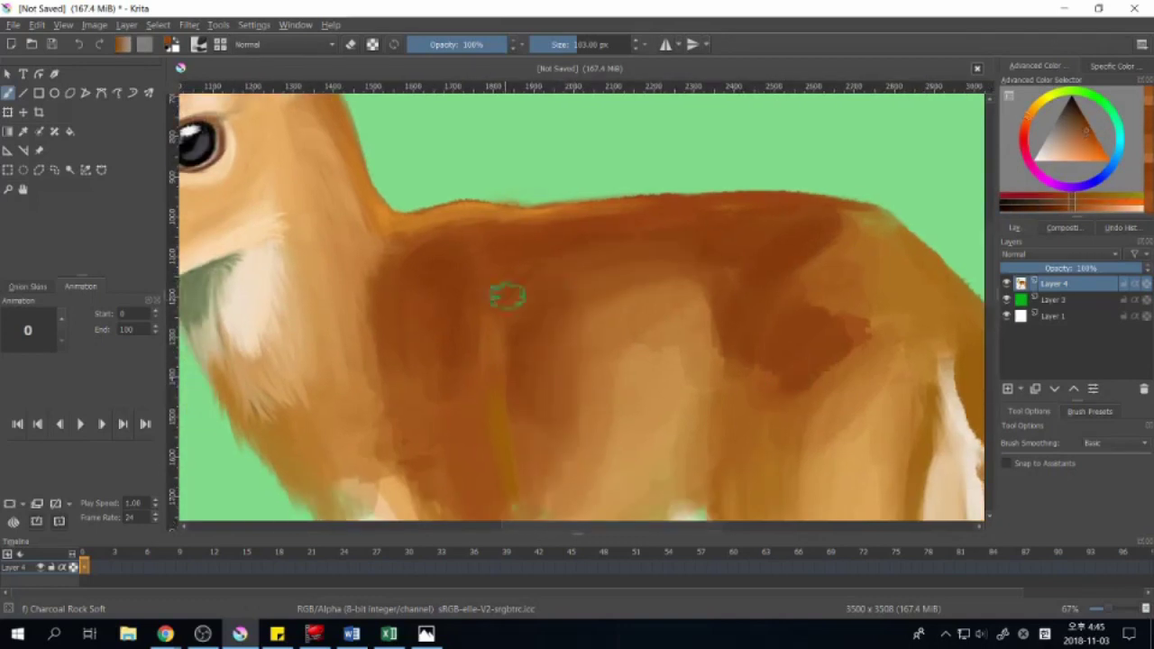
pyautogui.moveTo(665, 328)
pyautogui.mouseDown()
pyautogui.moveTo(682, 261)
pyautogui.moveTo(645, 314)
pyautogui.mouseUp()
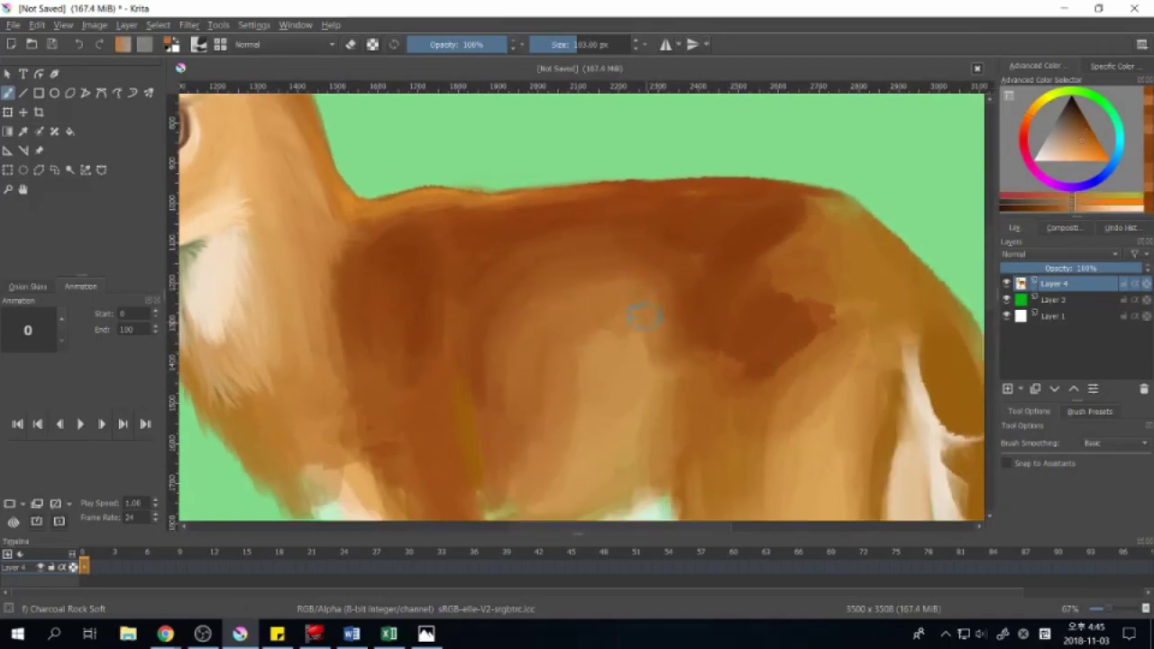
pyautogui.moveTo(498, 262); pyautogui.dragTo(589, 272)
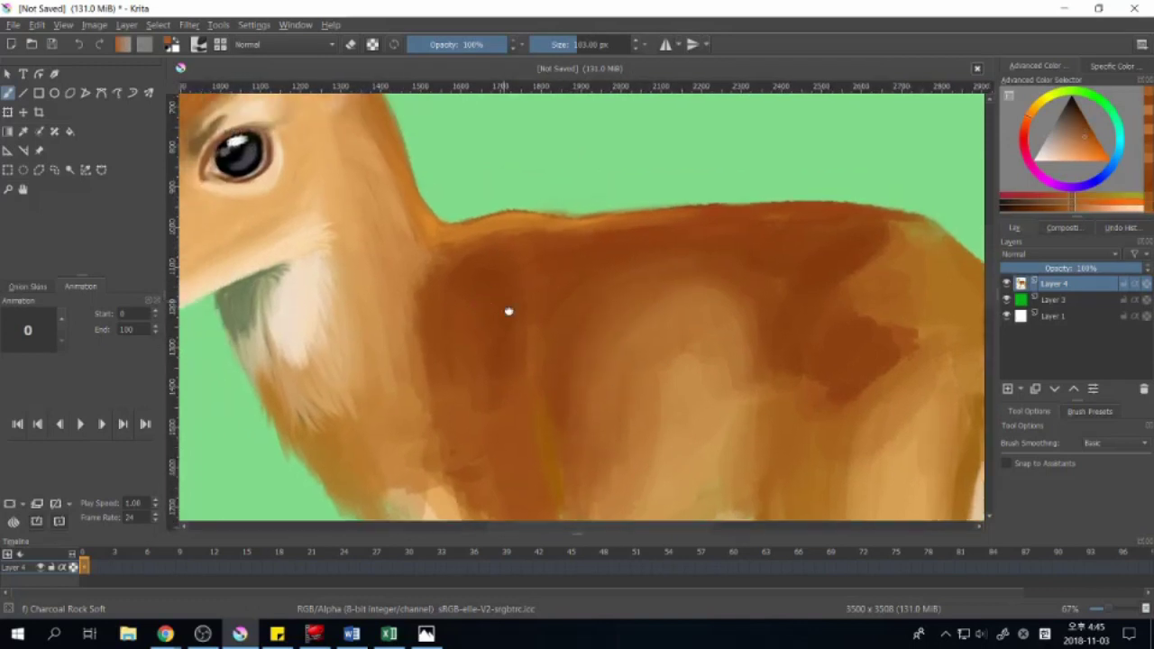
pyautogui.moveTo(502, 308); pyautogui.dragTo(381, 315)
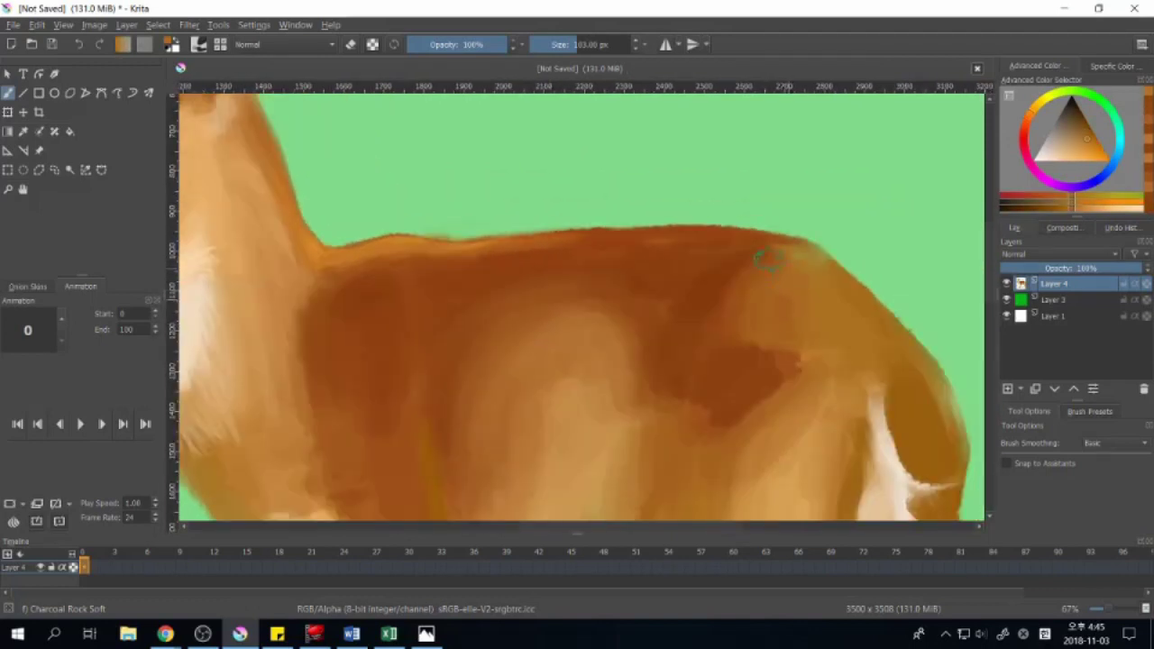
pyautogui.moveTo(784, 360); pyautogui.dragTo(765, 236)
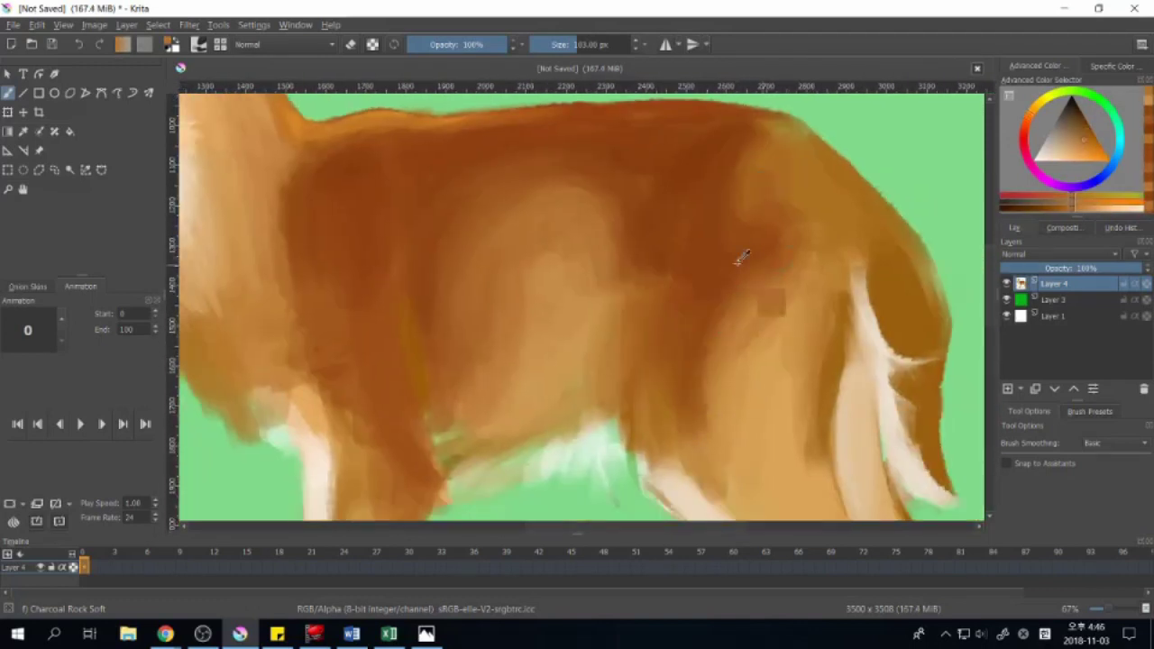
pyautogui.moveTo(721, 455)
pyautogui.mouseDown()
pyautogui.moveTo(605, 268)
pyautogui.moveTo(651, 421)
pyautogui.moveTo(543, 294)
pyautogui.moveTo(669, 441)
pyautogui.mouseUp()
pyautogui.keyDown('ctrl'); pyautogui.click(605, 269); pyautogui.keyUp('ctrl')
# Step: Pick darker and lighter orange-browns and paint blending strokes over the lower body
pyautogui.keyDown('ctrl'); pyautogui.click(540, 279); pyautogui.keyUp('ctrl')
pyautogui.keyDown('ctrl'); pyautogui.click(643, 399); pyautogui.keyUp('ctrl')
pyautogui.moveTo(635, 400)
pyautogui.mouseDown()
pyautogui.moveTo(618, 424)
pyautogui.moveTo(709, 461)
pyautogui.moveTo(672, 322)
pyautogui.mouseUp()
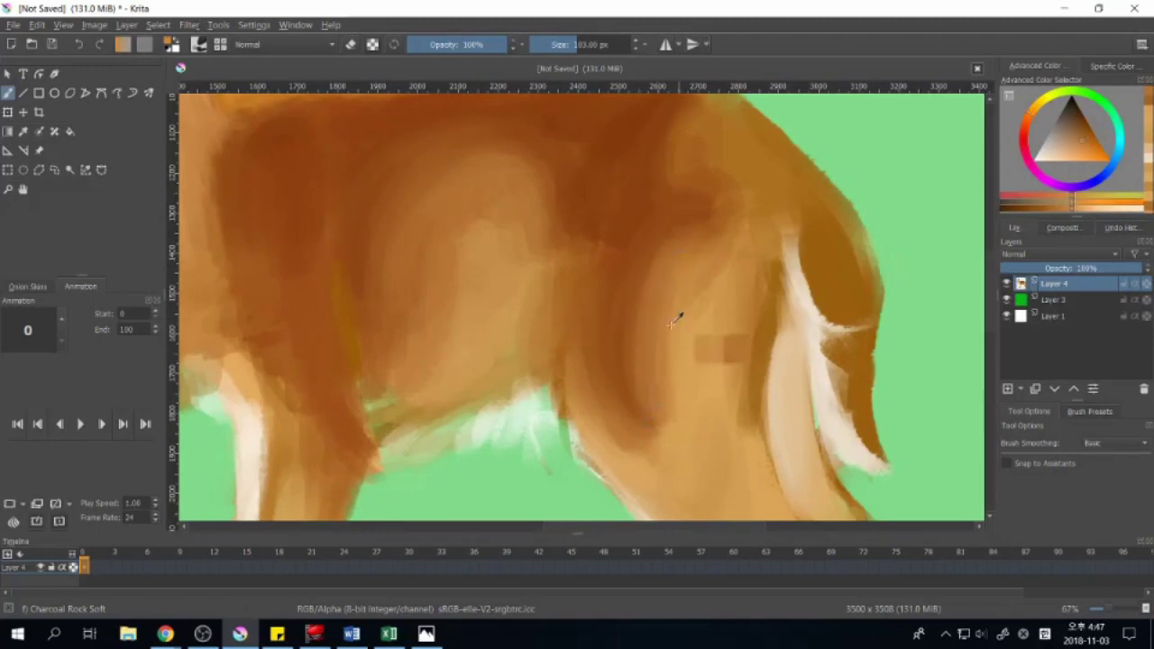
pyautogui.keyDown('ctrl'); pyautogui.click(672, 389); pyautogui.keyUp('ctrl')
pyautogui.moveTo(610, 352); pyautogui.dragTo(723, 394)
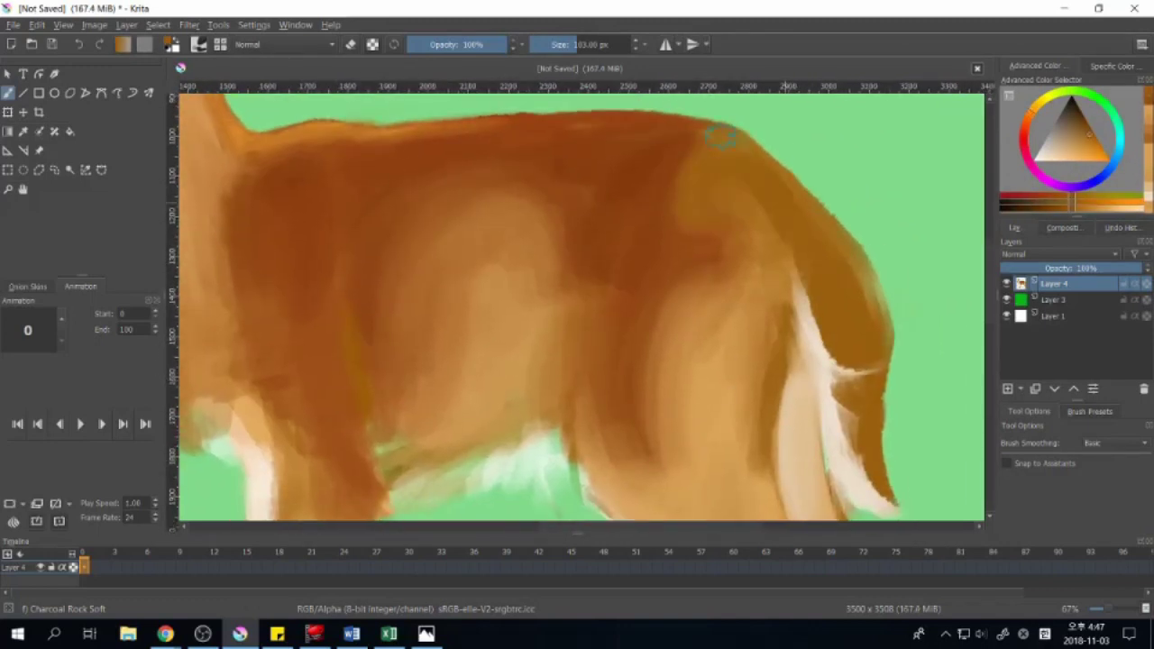
pyautogui.moveTo(734, 168); pyautogui.dragTo(734, 214)
pyautogui.keyDown('ctrl'); pyautogui.click(767, 298); pyautogui.keyUp('ctrl')
pyautogui.moveTo(678, 332)
pyautogui.mouseDown()
pyautogui.moveTo(708, 469)
pyautogui.moveTo(675, 411)
pyautogui.moveTo(682, 425)
pyautogui.moveTo(736, 430)
pyautogui.mouseUp()
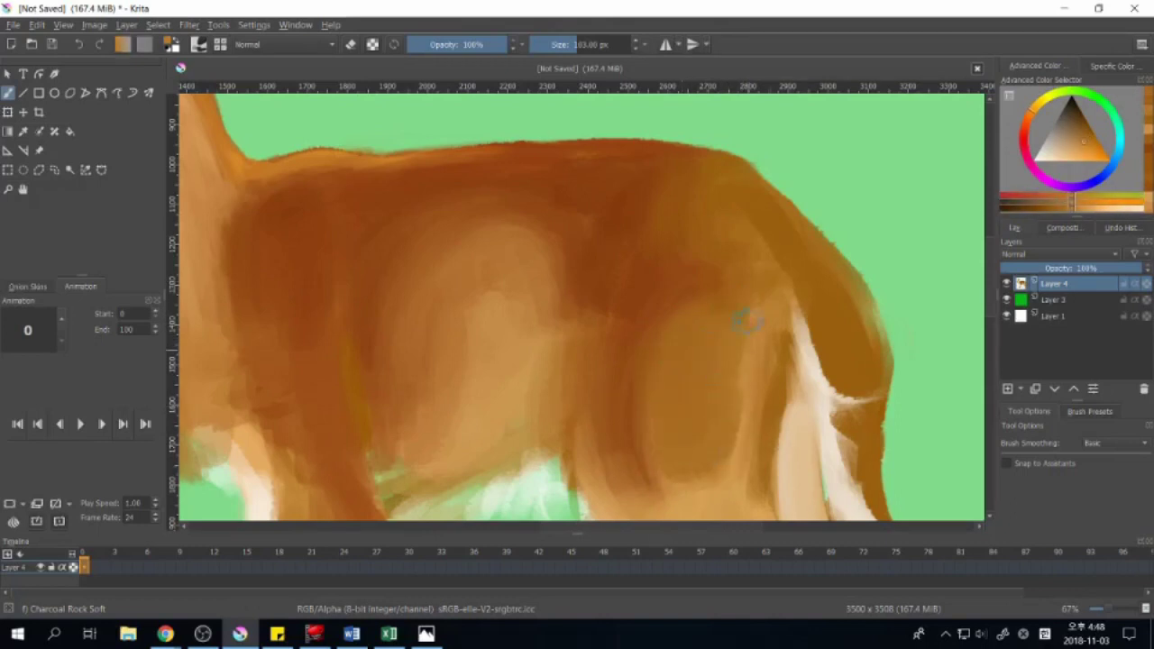
# Step: Sample browns from the hindquarters and zoom out to view the whole fawn
pyautogui.moveTo(745, 380); pyautogui.dragTo(662, 282)
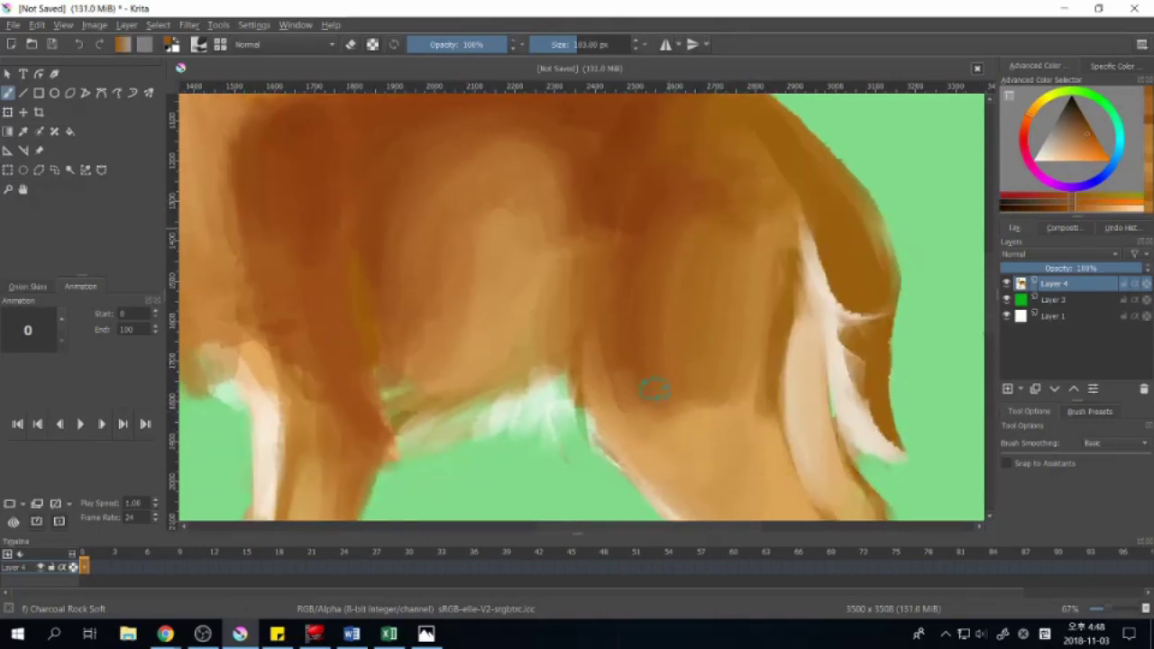
pyautogui.scroll(2, 740, 271)
pyautogui.moveTo(788, 372); pyautogui.dragTo(737, 297)
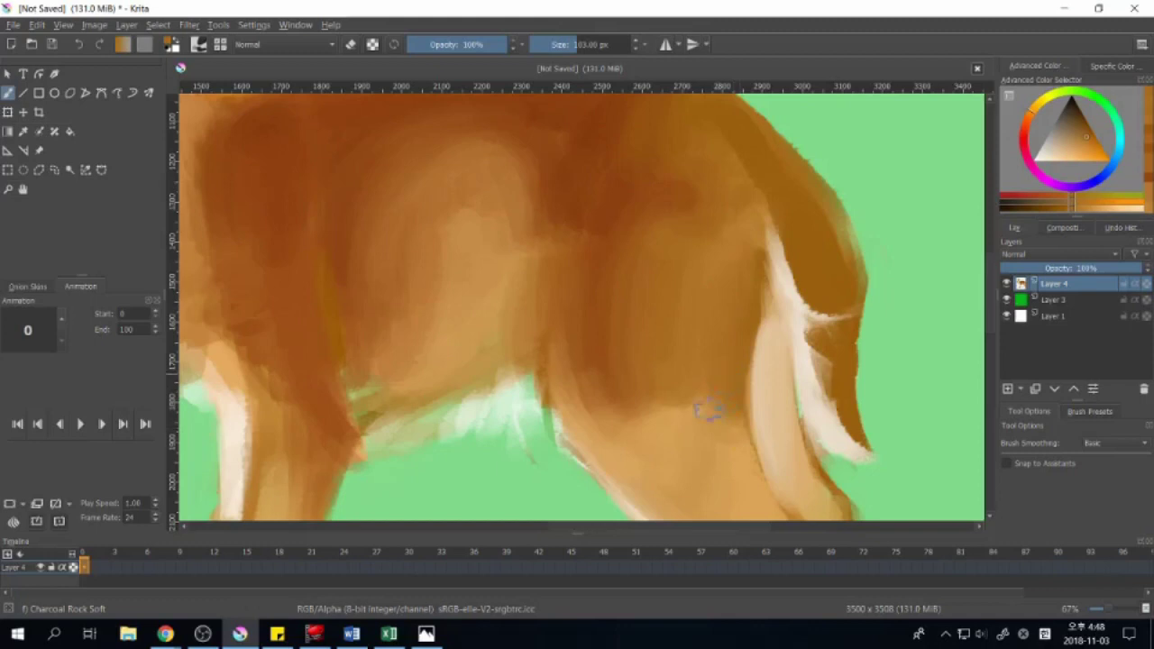
pyautogui.moveTo(722, 402)
pyautogui.mouseDown()
pyautogui.moveTo(717, 358)
pyautogui.moveTo(704, 411)
pyautogui.mouseUp()
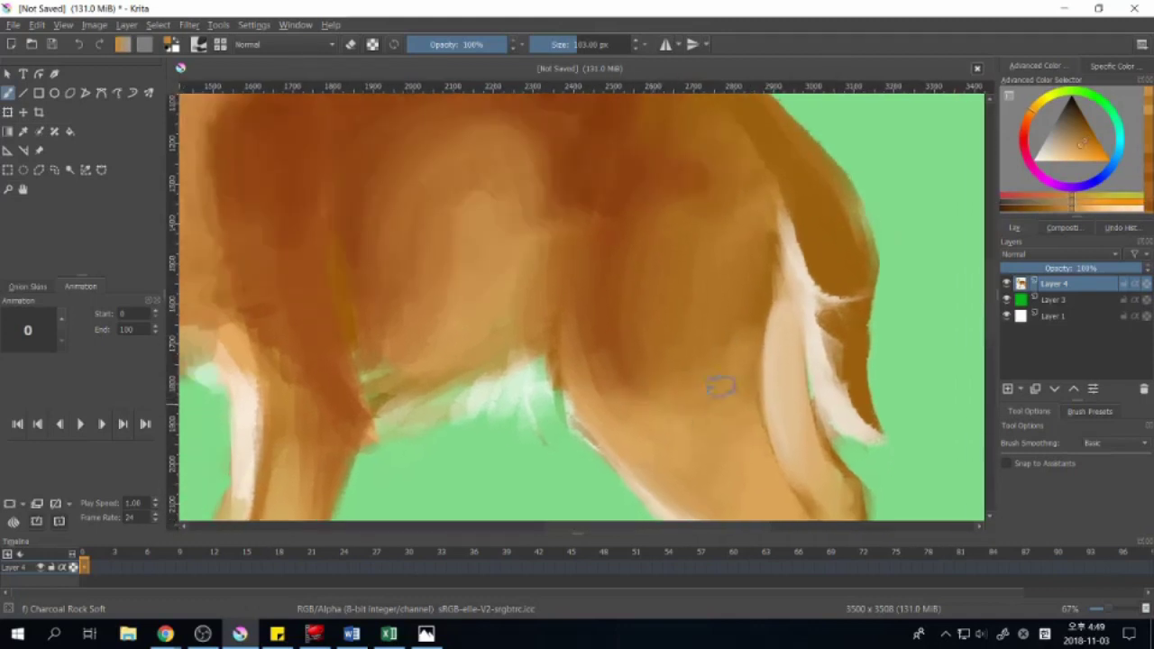
pyautogui.scroll(-1, 704, 411)
pyautogui.scroll(-1, 683, 270)
pyautogui.scroll(-2, 682, 270)
pyautogui.scroll(1, 762, 381)
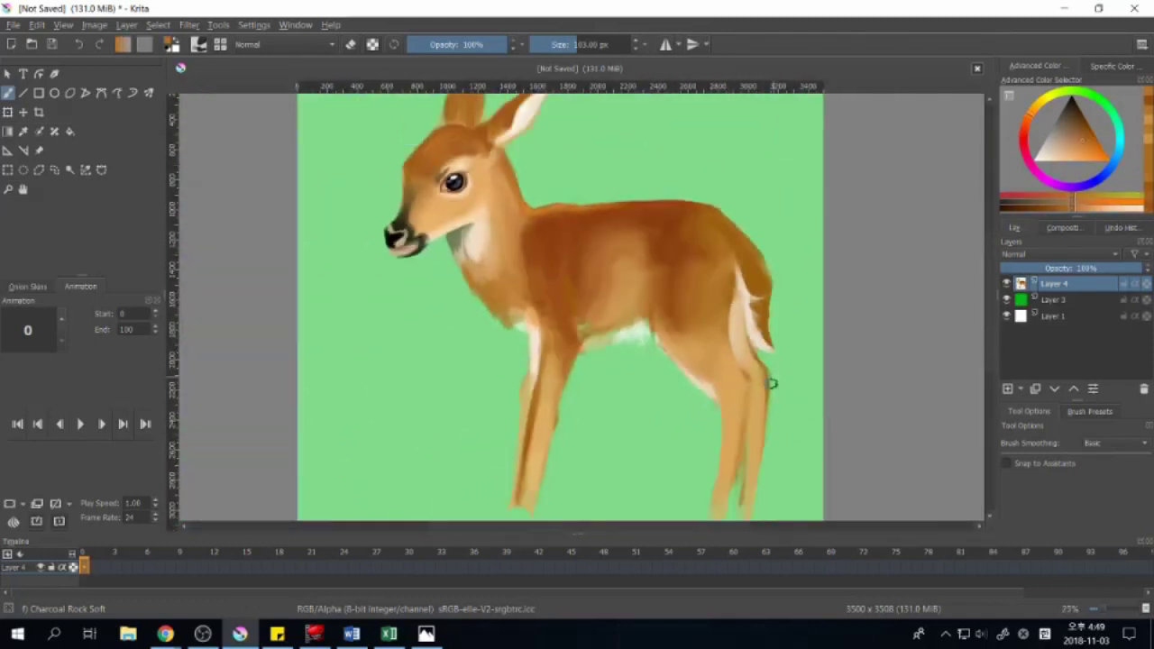
# Step: Centre the view on the fawn's body, pick a lighter tan and toggle eraser mode
pyautogui.moveTo(775, 369); pyautogui.dragTo(781, 413)
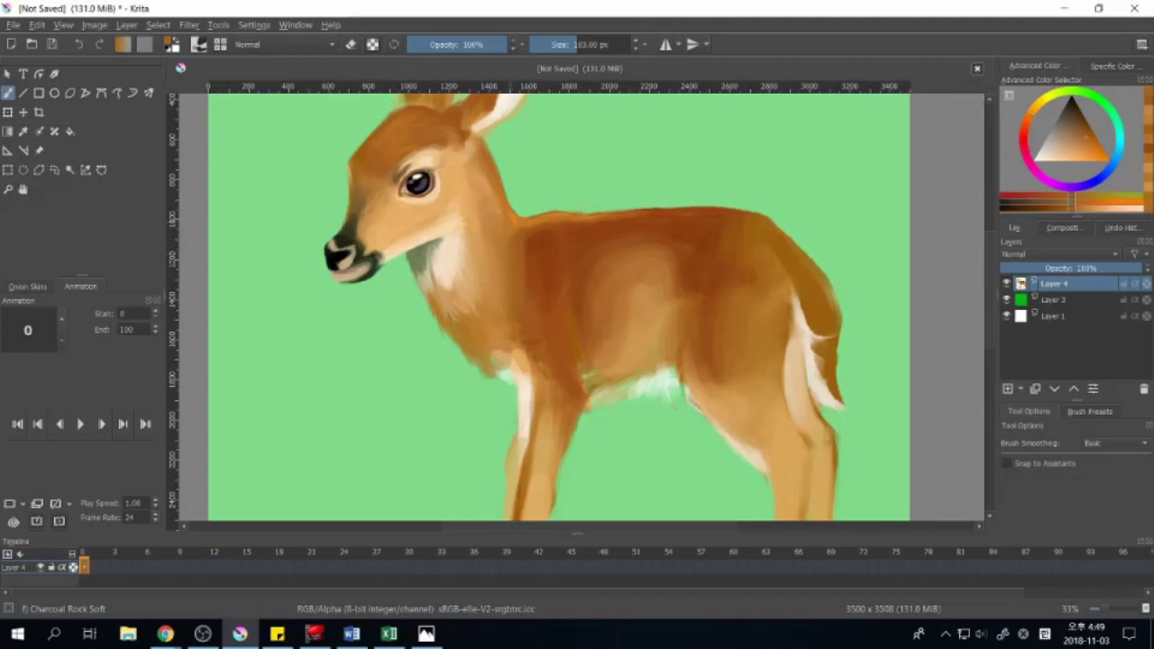
pyautogui.moveTo(548, 309)
pyautogui.mouseDown()
pyautogui.moveTo(556, 348)
pyautogui.moveTo(592, 355)
pyautogui.mouseUp()
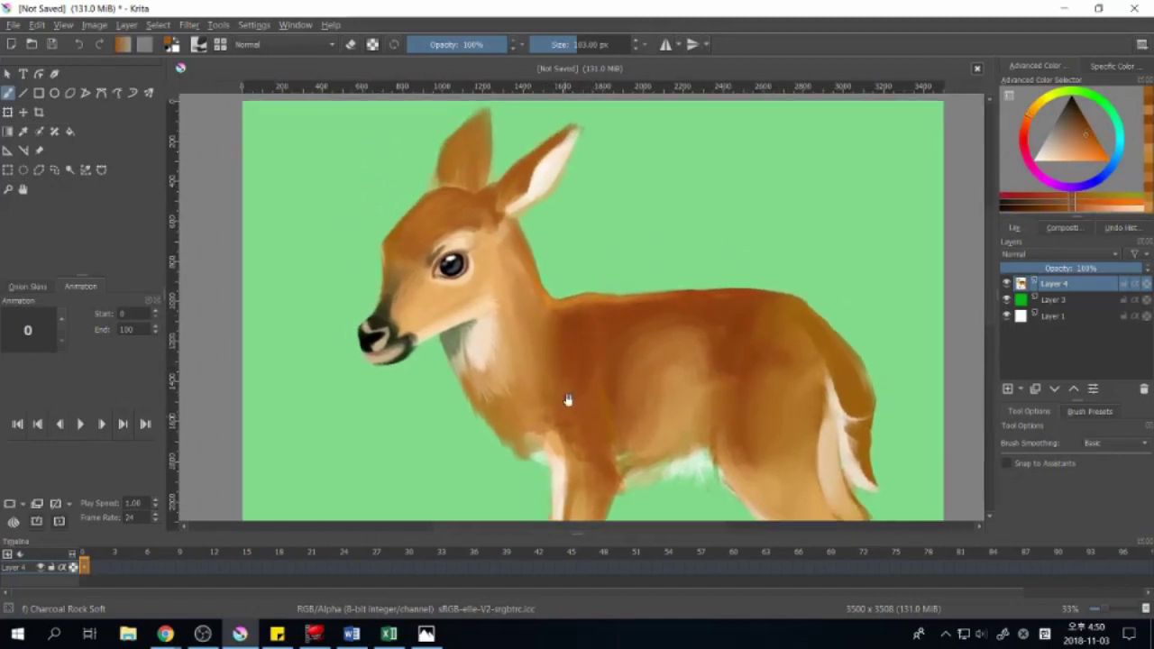
pyautogui.moveTo(578, 394); pyautogui.dragTo(587, 397)
pyautogui.moveTo(525, 263); pyautogui.dragTo(553, 300)
pyautogui.moveTo(950, 304); pyautogui.dragTo(793, 244)
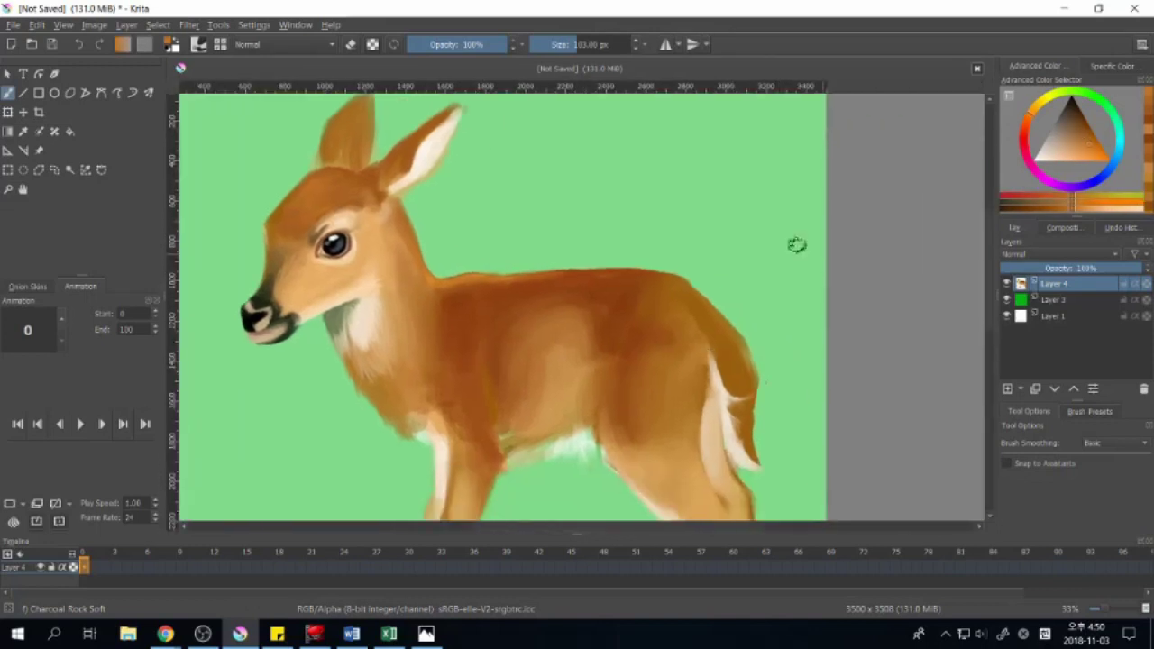
pyautogui.moveTo(706, 319)
pyautogui.mouseDown()
pyautogui.moveTo(684, 300)
pyautogui.moveTo(721, 297)
pyautogui.mouseUp()
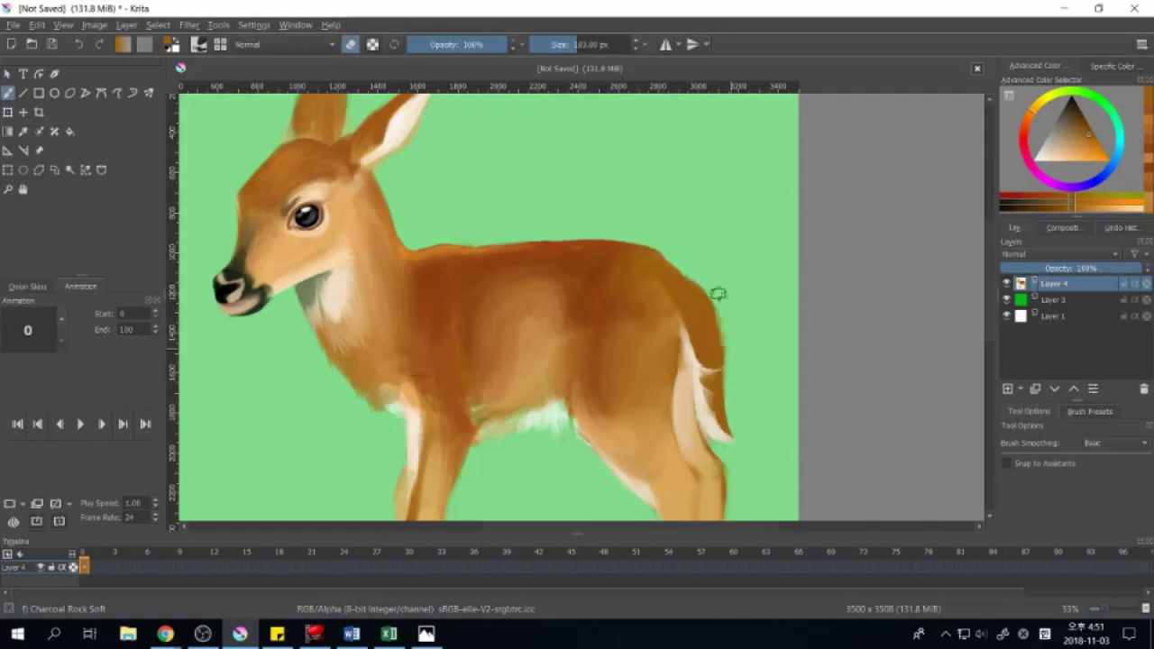
pyautogui.scroll(-3, 759, 314)
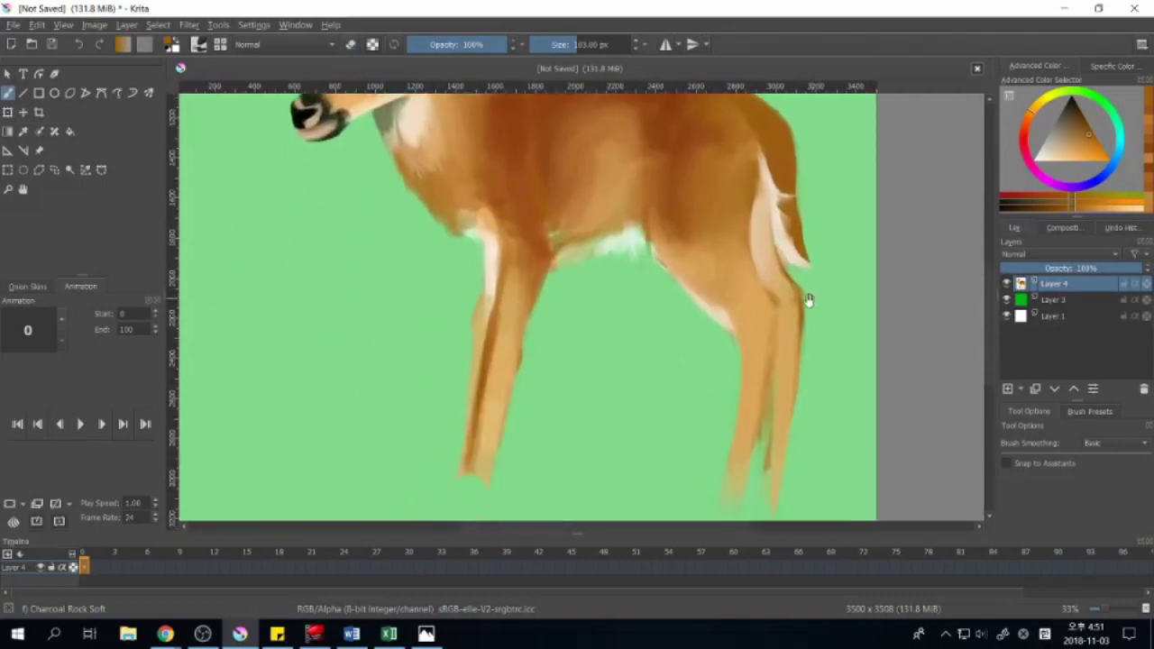
pyautogui.hscroll(-3, 586, 397)
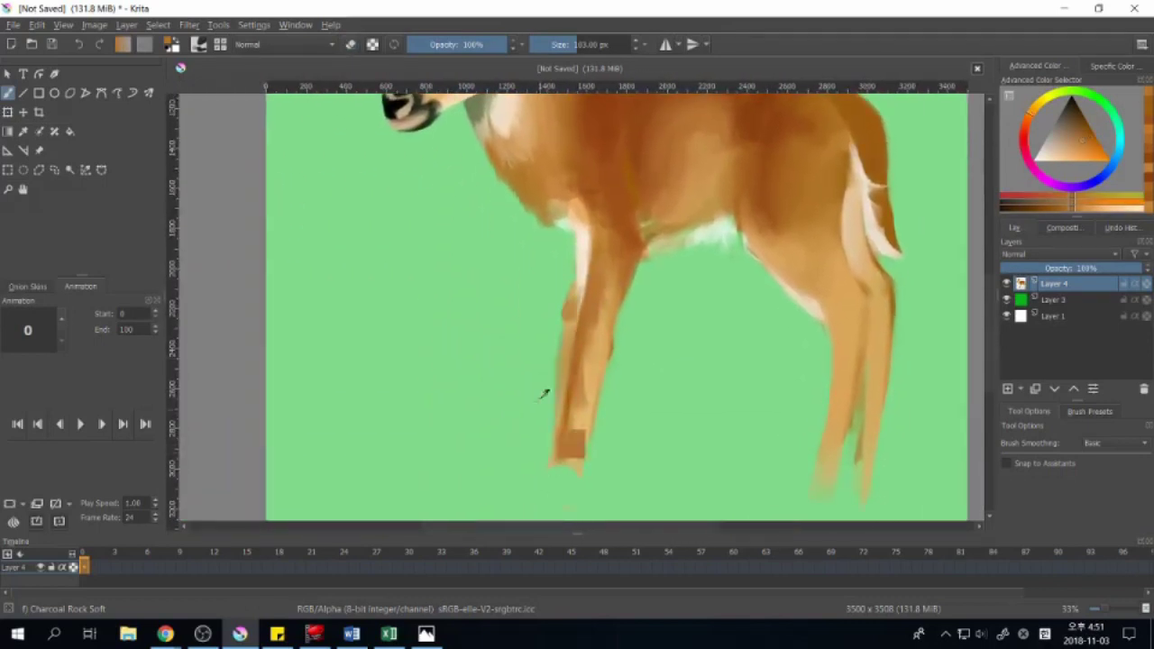
pyautogui.keyDown('ctrl'); pyautogui.click(559, 374); pyautogui.keyUp('ctrl')
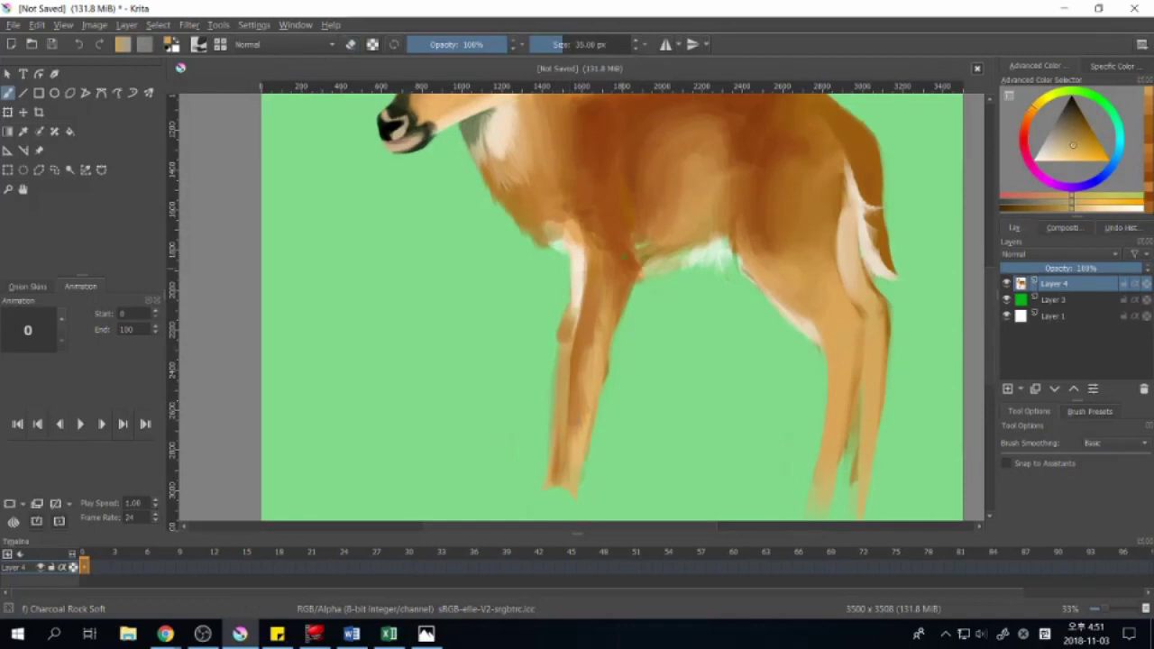
pyautogui.press('e')
# Step: Erase the rough edges along the fawn's legs
pyautogui.scroll(1, 597, 451)
pyautogui.scroll(1, 597, 451)
pyautogui.scroll(1, 591, 424)
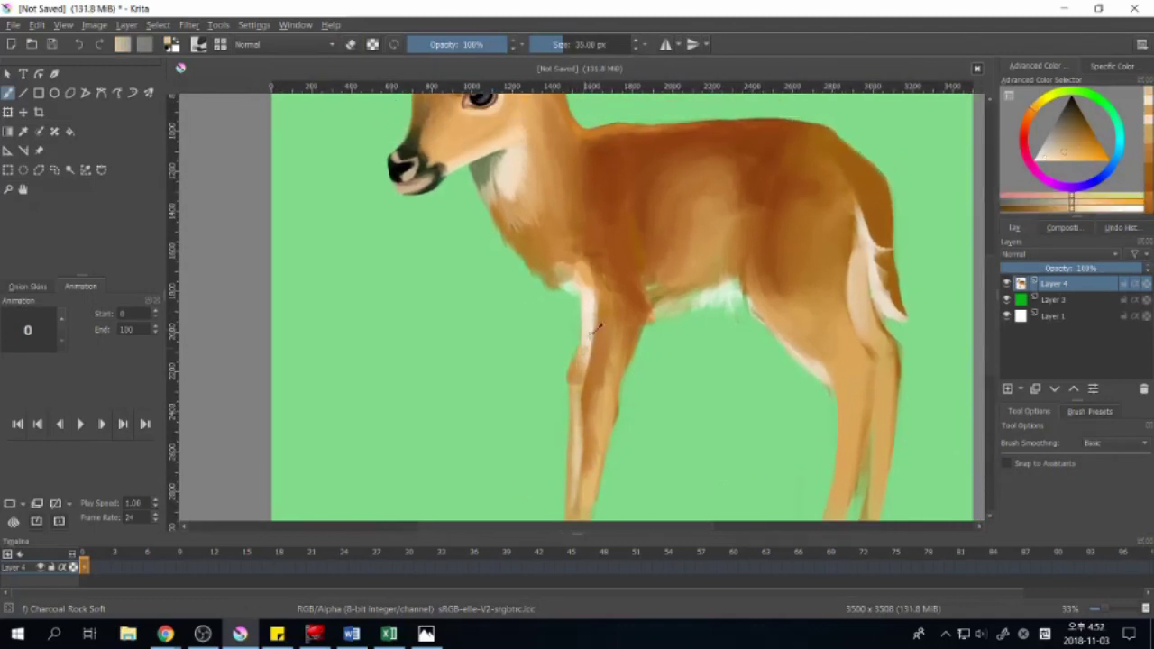
pyautogui.scroll(-2, 590, 424)
pyautogui.scroll(-2, 590, 423)
pyautogui.scroll(3, 590, 423)
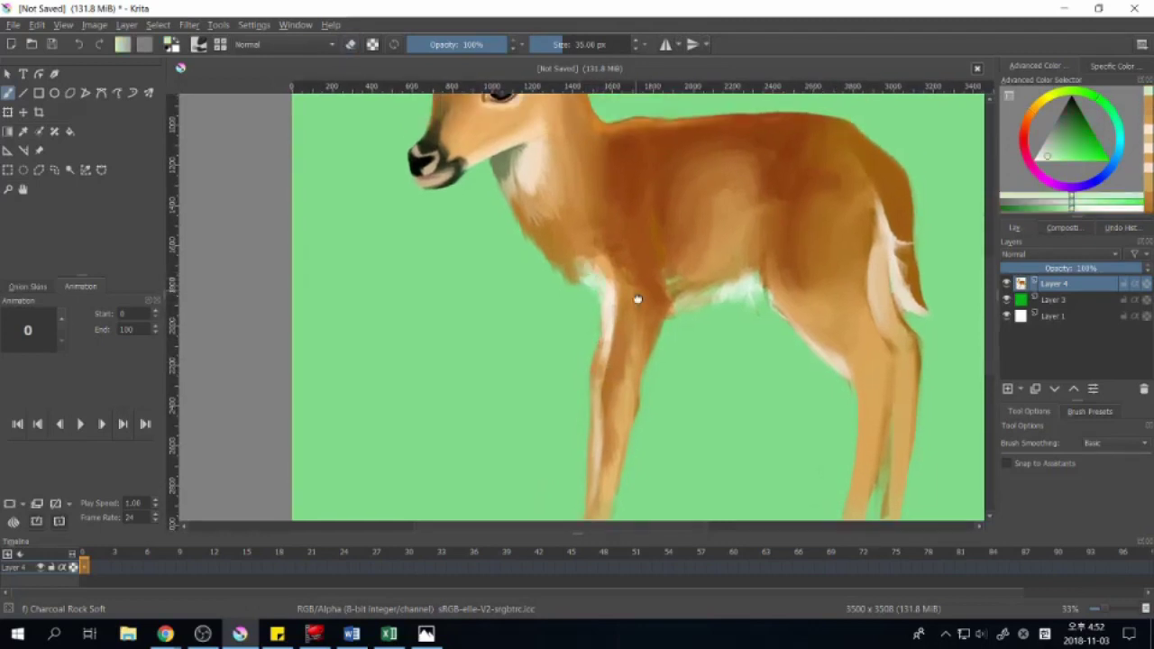
pyautogui.scroll(2, 636, 298)
pyautogui.scroll(1, 596, 335)
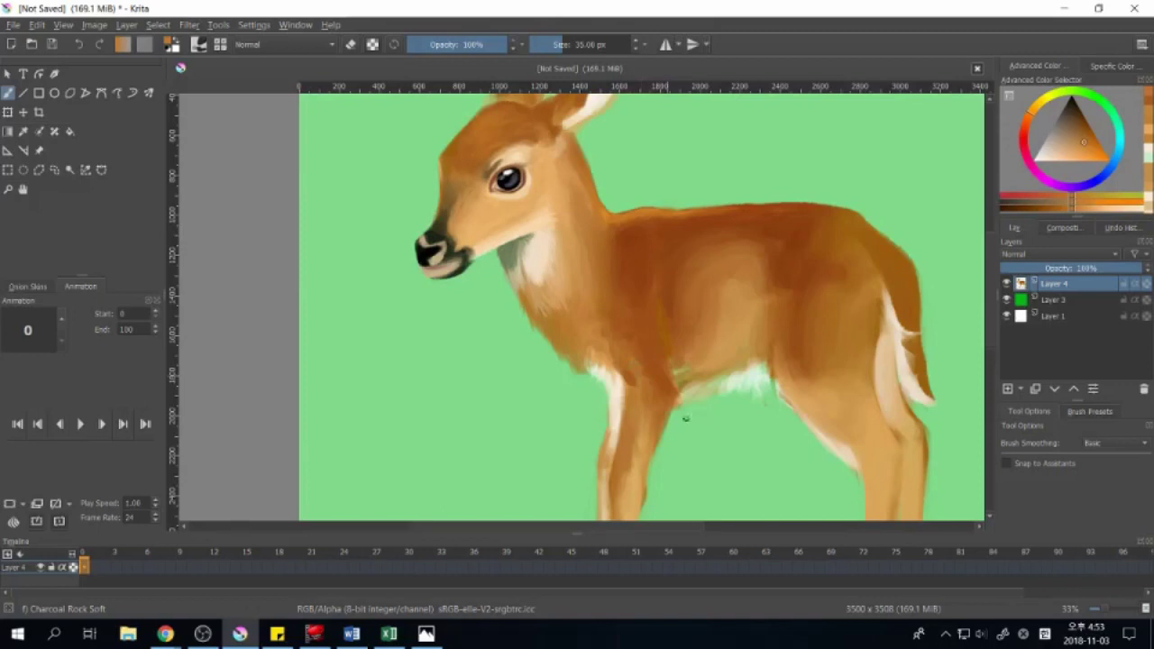
pyautogui.scroll(2, 624, 361)
pyautogui.scroll(-1, 631, 359)
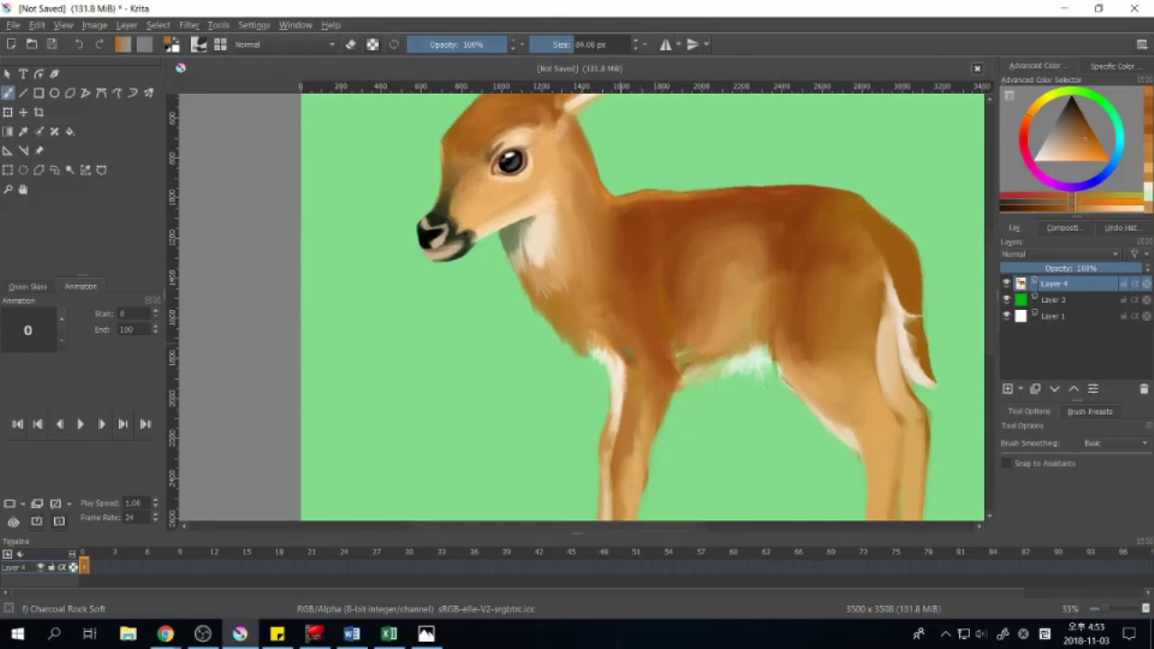
pyautogui.hscroll(3, 650, 270)
pyautogui.scroll(-2, 648, 270)
pyautogui.hscroll(1, 648, 270)
pyautogui.scroll(-2, 715, 291)
pyautogui.hscroll(1, 715, 291)
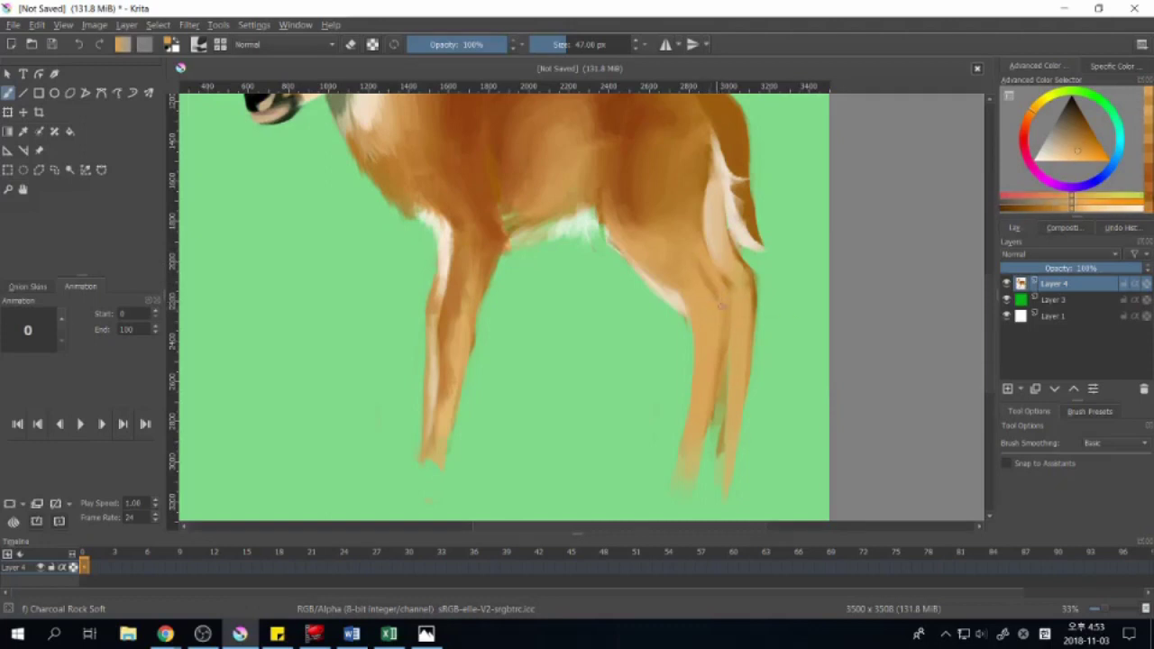
pyautogui.scroll(1, 653, 459)
pyautogui.hscroll(-1, 653, 459)
pyautogui.scroll(-2, 653, 459)
pyautogui.hscroll(2, 652, 459)
pyautogui.scroll(1, 653, 459)
pyautogui.hscroll(-1, 652, 459)
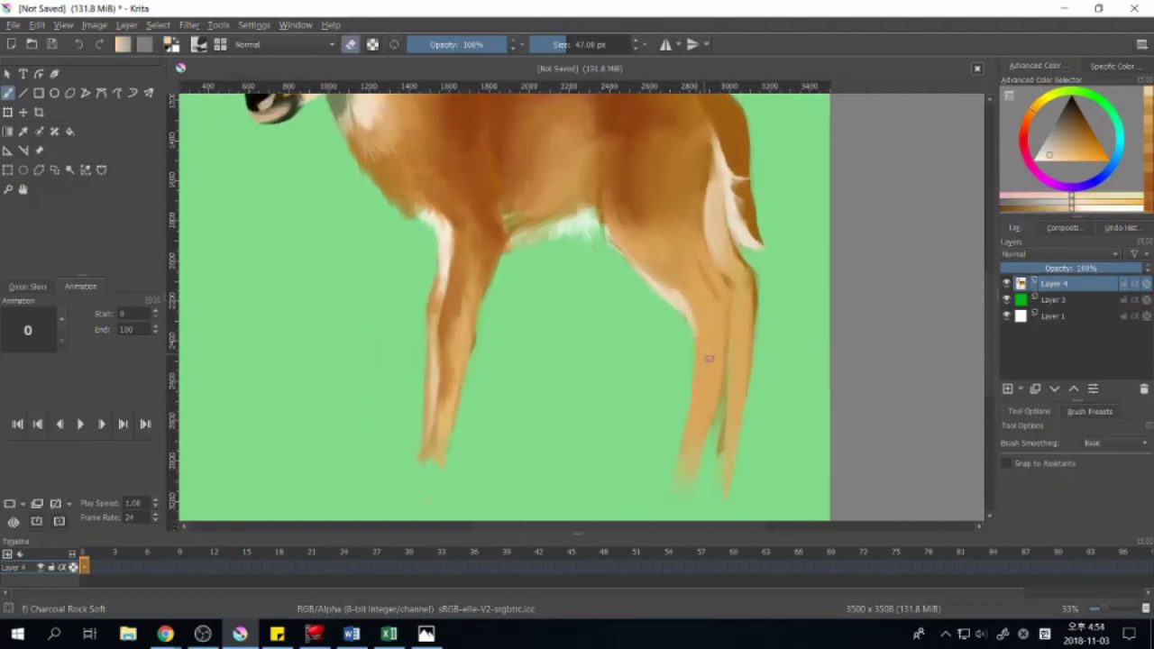
pyautogui.scroll(1, 630, 308)
pyautogui.hscroll(1, 619, 342)
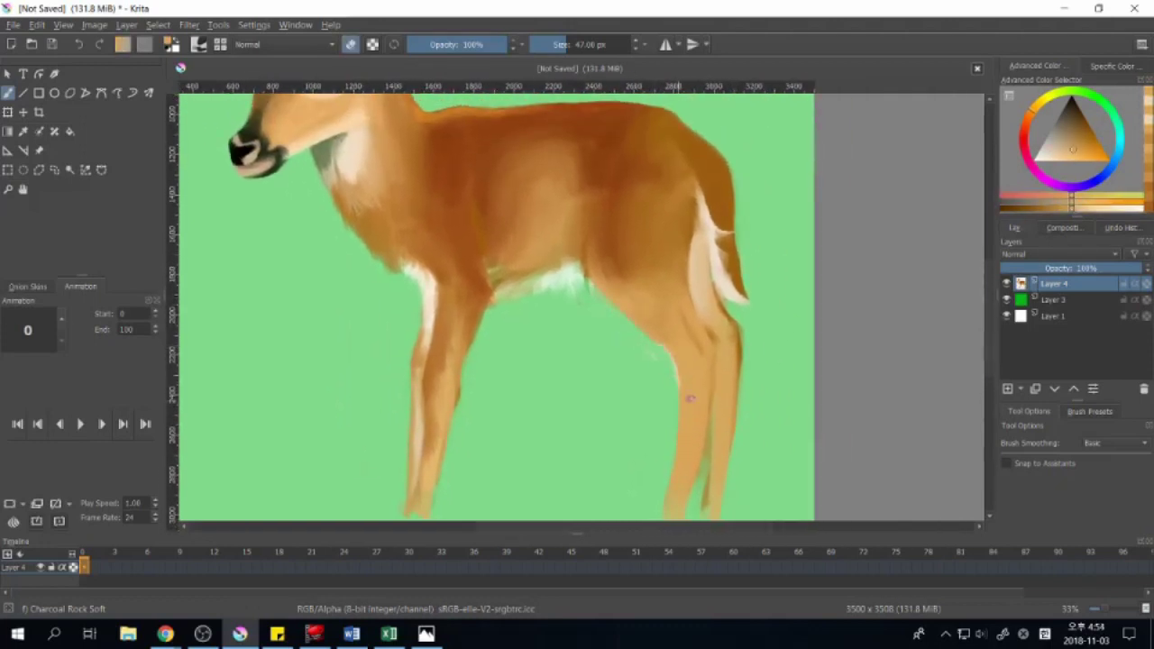
pyautogui.scroll(1, 659, 350)
pyautogui.hscroll(-1, 660, 351)
pyautogui.hscroll(1, 682, 384)
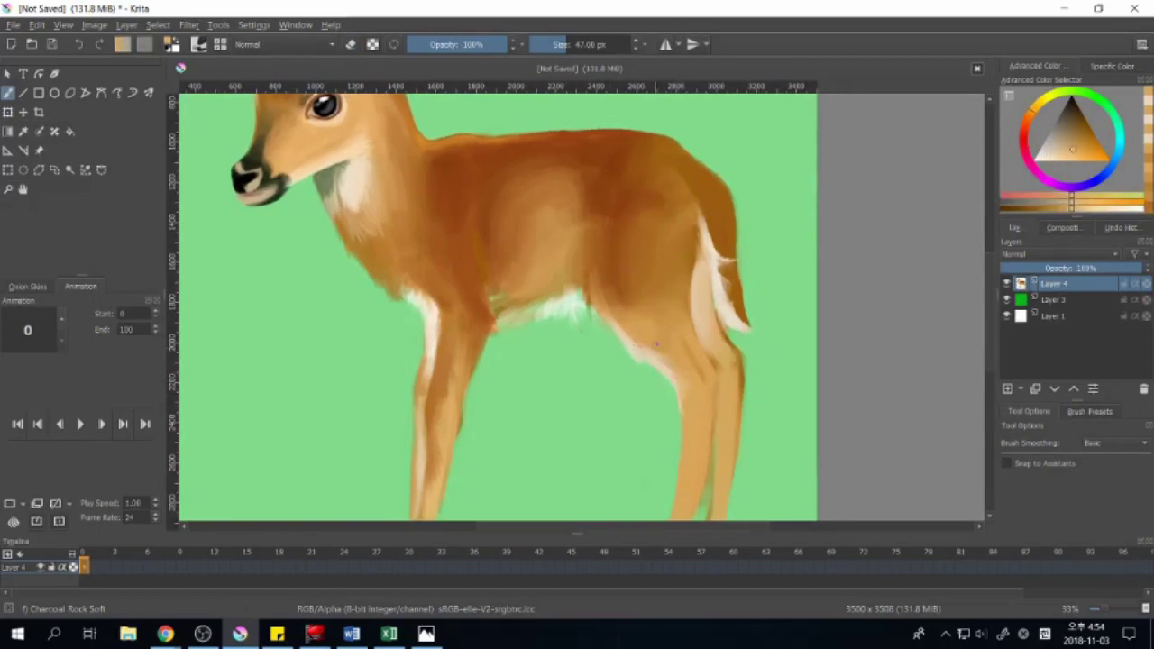
pyautogui.hscroll(1, 675, 370)
pyautogui.scroll(-1, 668, 358)
pyautogui.scroll(-1, 668, 358)
pyautogui.scroll(3, 731, 399)
pyautogui.hscroll(-1, 729, 374)
pyautogui.scroll(-1, 700, 354)
pyautogui.scroll(1, 700, 315)
pyautogui.hscroll(-1, 700, 297)
# Step: Sample the orange-brown fur and repaint the legs with tan and pale highlights
pyautogui.keyDown('ctrl'); pyautogui.click(700, 255); pyautogui.keyUp('ctrl')
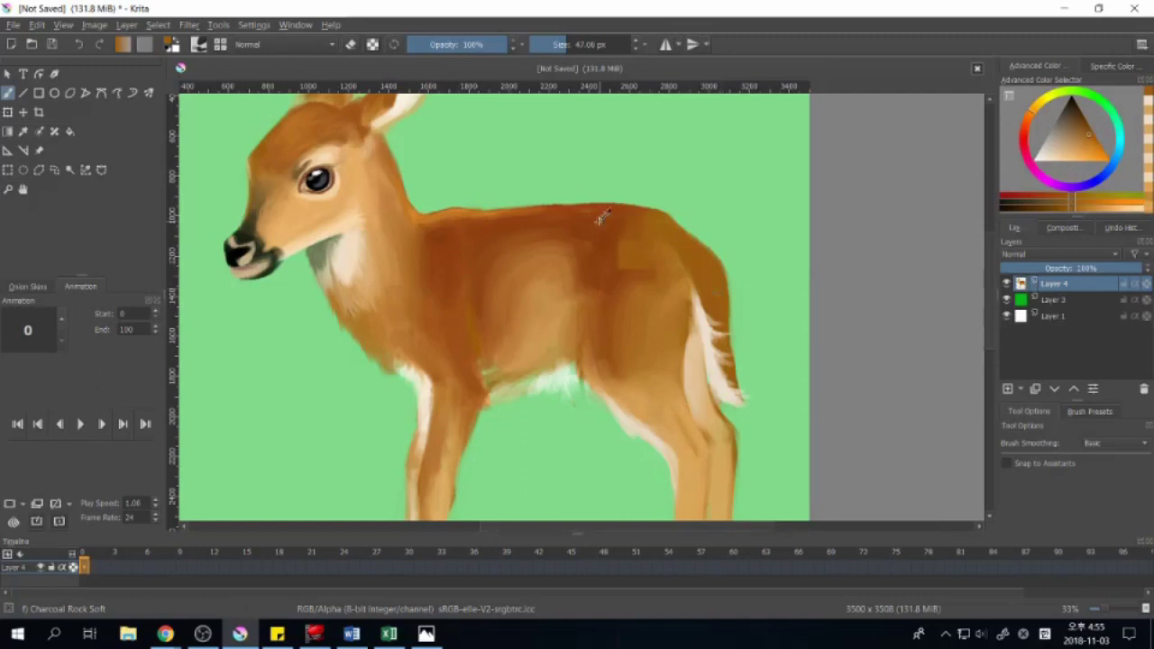
pyautogui.scroll(1, 700, 255)
pyautogui.hscroll(-1, 700, 255)
pyautogui.hscroll(-1, 703, 281)
pyautogui.hscroll(-2, 703, 281)
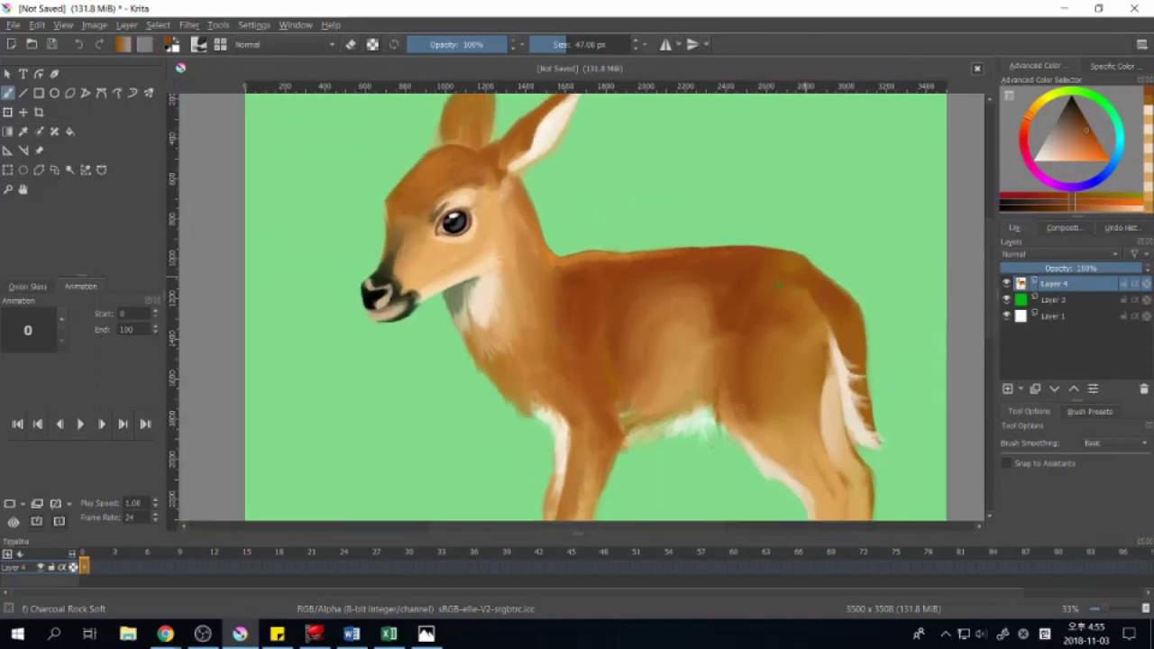
pyautogui.scroll(1, 703, 281)
pyautogui.hscroll(-1, 703, 281)
pyautogui.hscroll(-2, 703, 281)
pyautogui.hscroll(2, 703, 281)
pyautogui.scroll(-1, 703, 281)
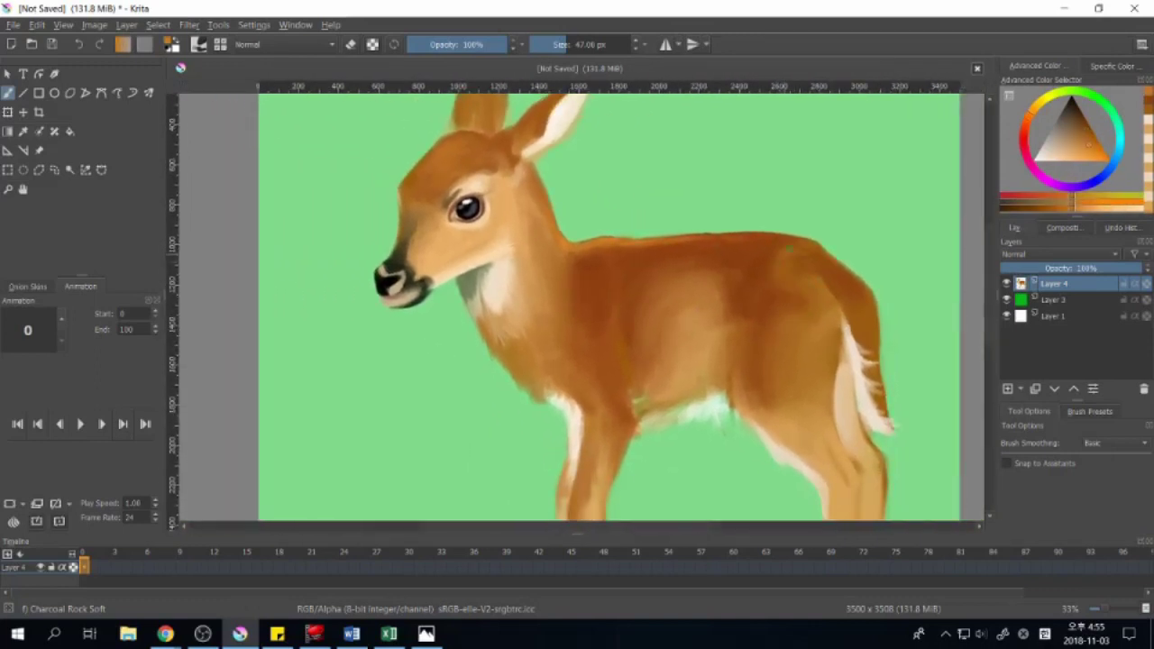
pyautogui.scroll(-1, 694, 329)
pyautogui.keyDown('ctrl'); pyautogui.click(695, 329); pyautogui.keyUp('ctrl')
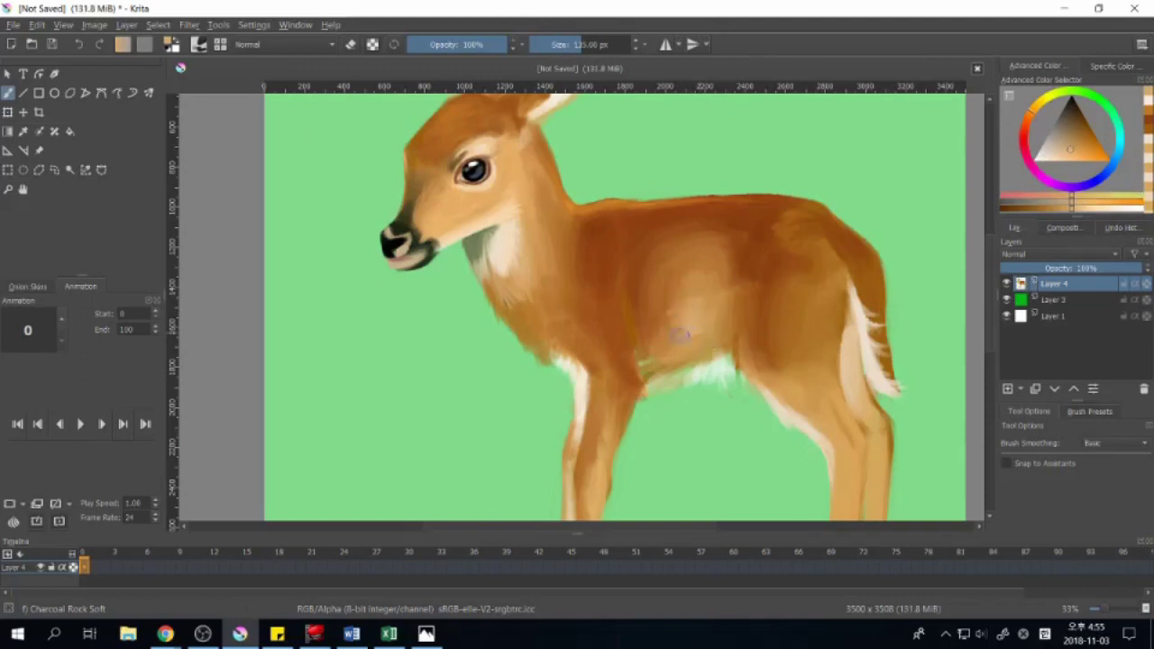
pyautogui.keyDown('ctrl'); pyautogui.click(680, 335); pyautogui.keyUp('ctrl')
pyautogui.scroll(1, 703, 343)
pyautogui.hscroll(-1, 703, 342)
pyautogui.scroll(-3, 797, 365)
pyautogui.hscroll(1, 797, 365)
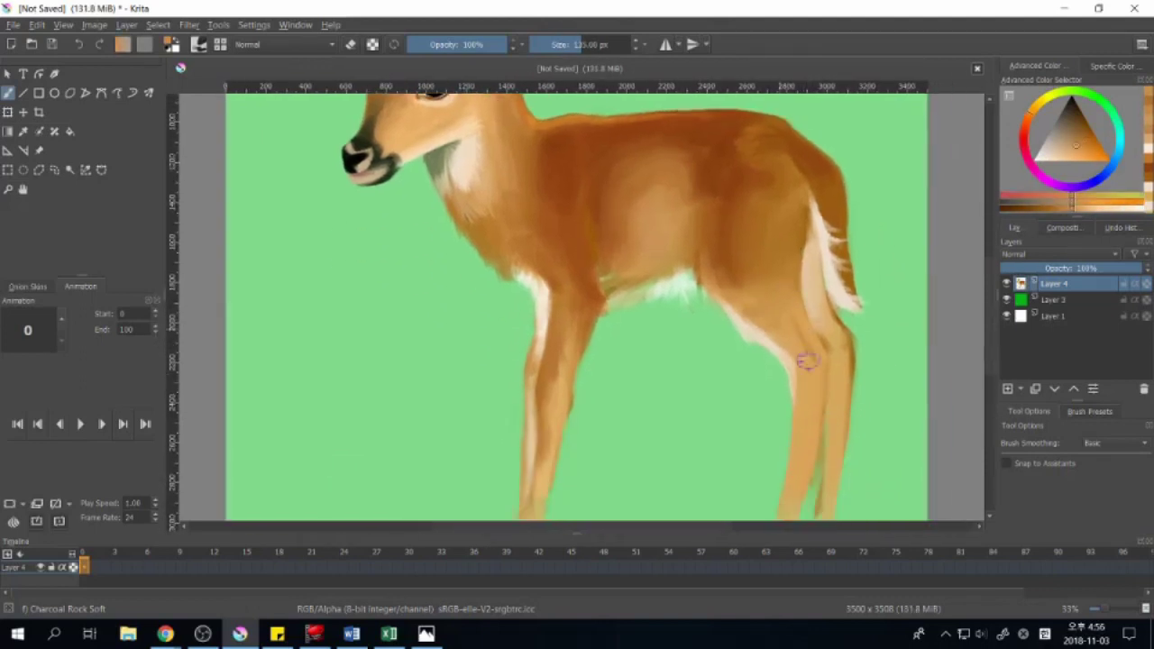
pyautogui.keyDown('ctrl'); pyautogui.click(761, 307); pyautogui.keyUp('ctrl')
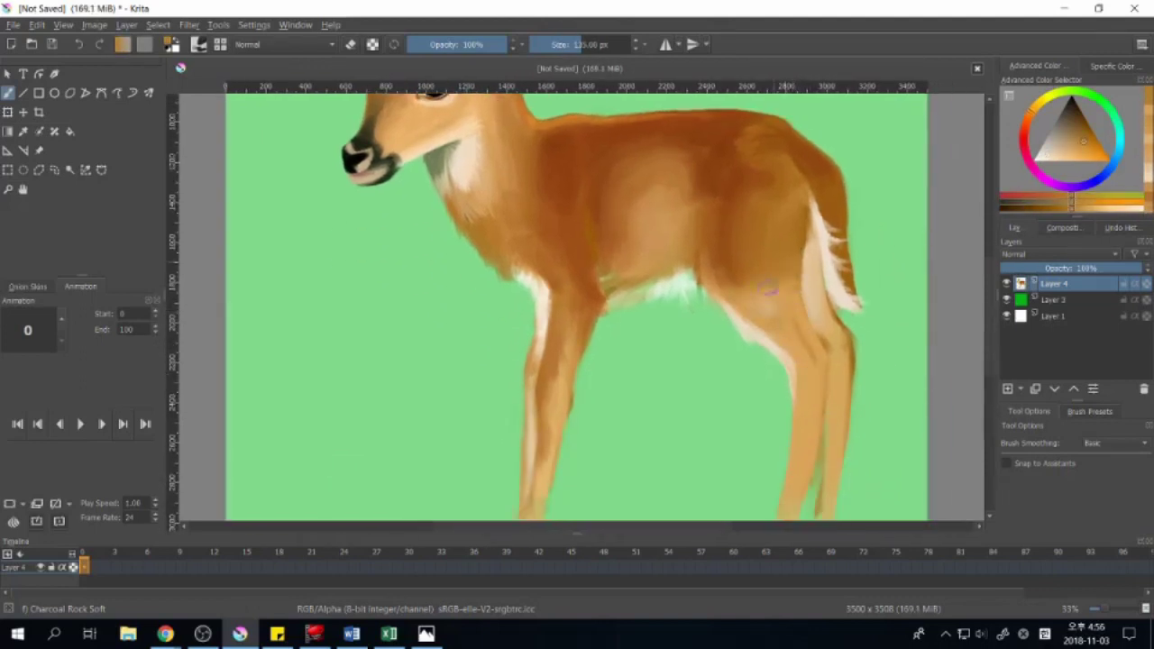
pyautogui.scroll(1, 768, 287)
pyautogui.keyDown('ctrl'); pyautogui.click(857, 362); pyautogui.keyUp('ctrl')
pyautogui.keyDown('ctrl'); pyautogui.click(869, 338); pyautogui.keyUp('ctrl')
pyautogui.keyDown('ctrl'); pyautogui.click(857, 358); pyautogui.keyUp('ctrl')
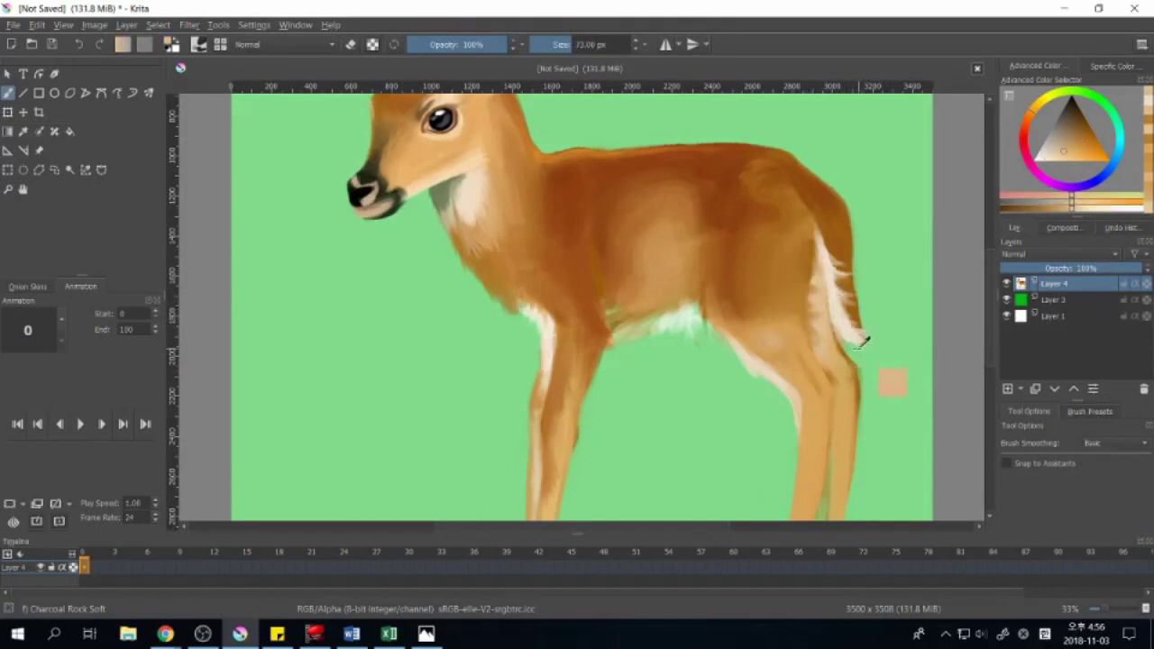
pyautogui.scroll(-1, 854, 354)
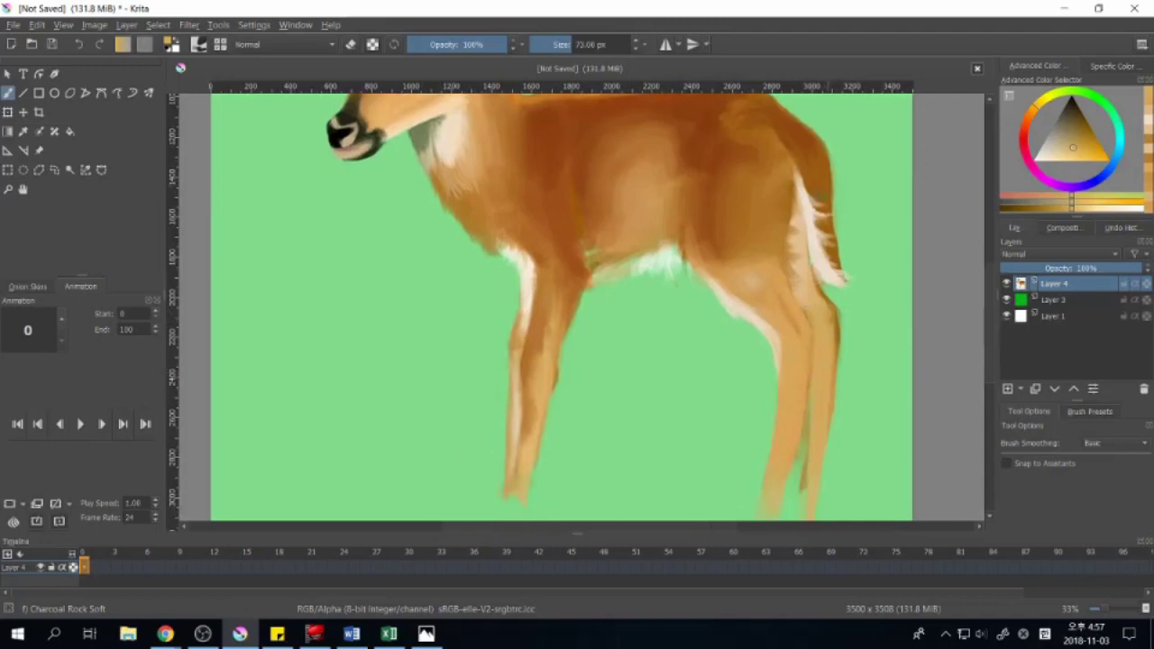
pyautogui.scroll(1, 847, 423)
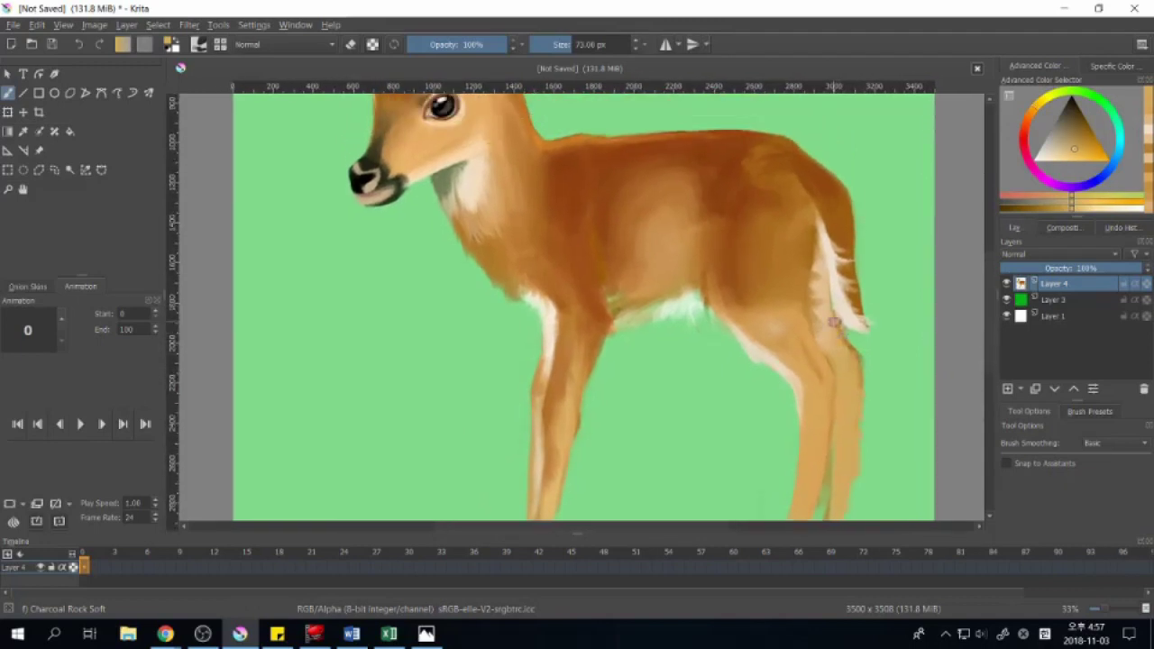
pyautogui.scroll(-1, 840, 316)
pyautogui.scroll(-1, 865, 374)
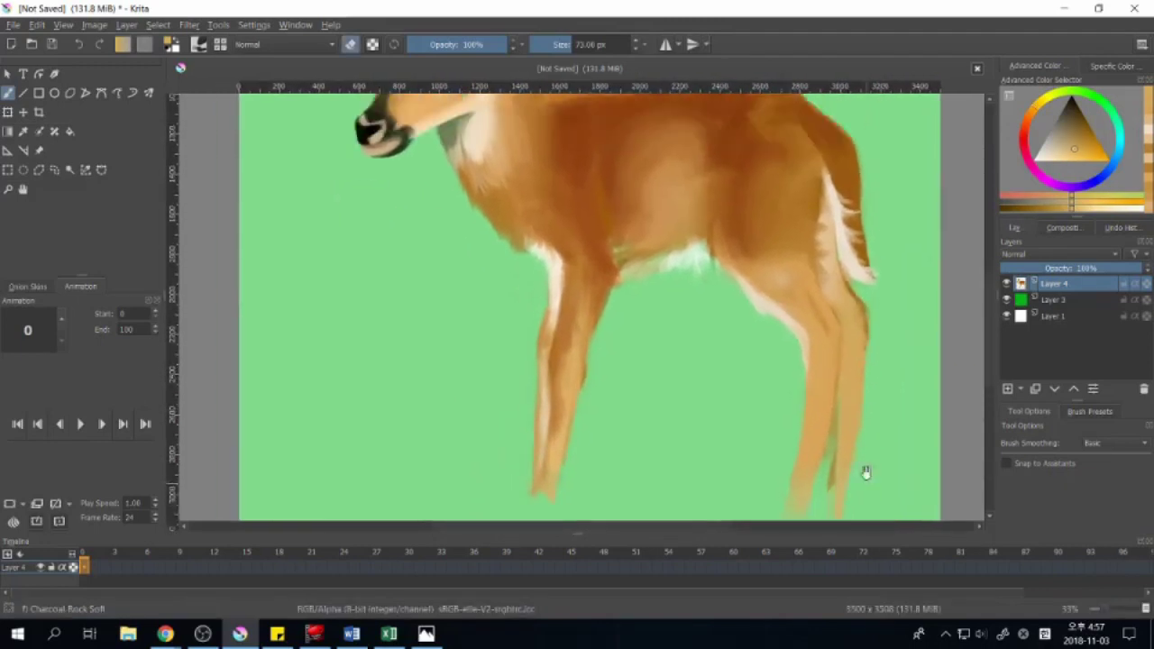
pyautogui.scroll(1, 865, 472)
pyautogui.scroll(1, 667, 421)
pyautogui.scroll(2, 594, 396)
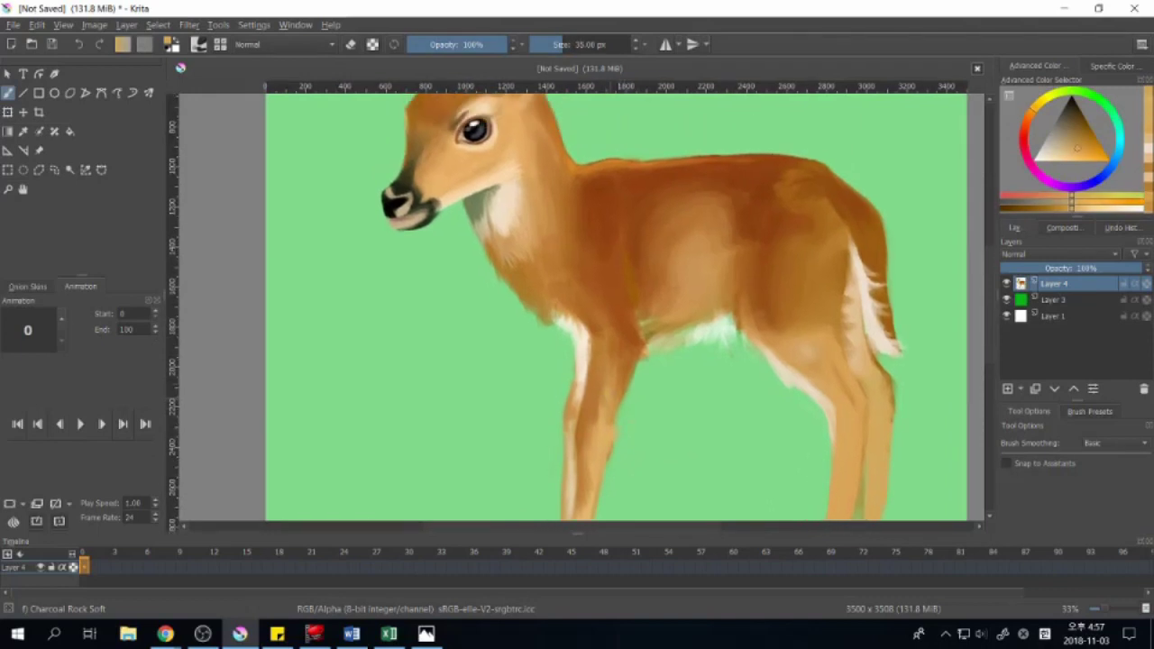
pyautogui.scroll(-2, 602, 369)
pyautogui.scroll(1, 641, 425)
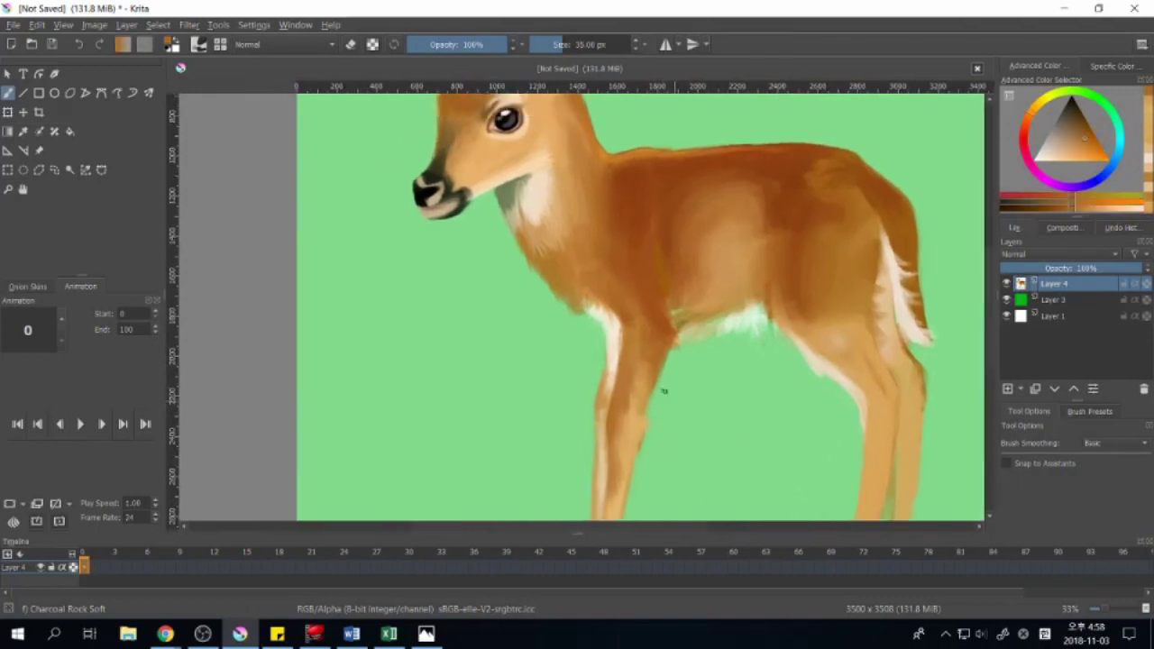
pyautogui.scroll(-1, 664, 391)
pyautogui.scroll(3, 636, 290)
pyautogui.hscroll(-4, 636, 433)
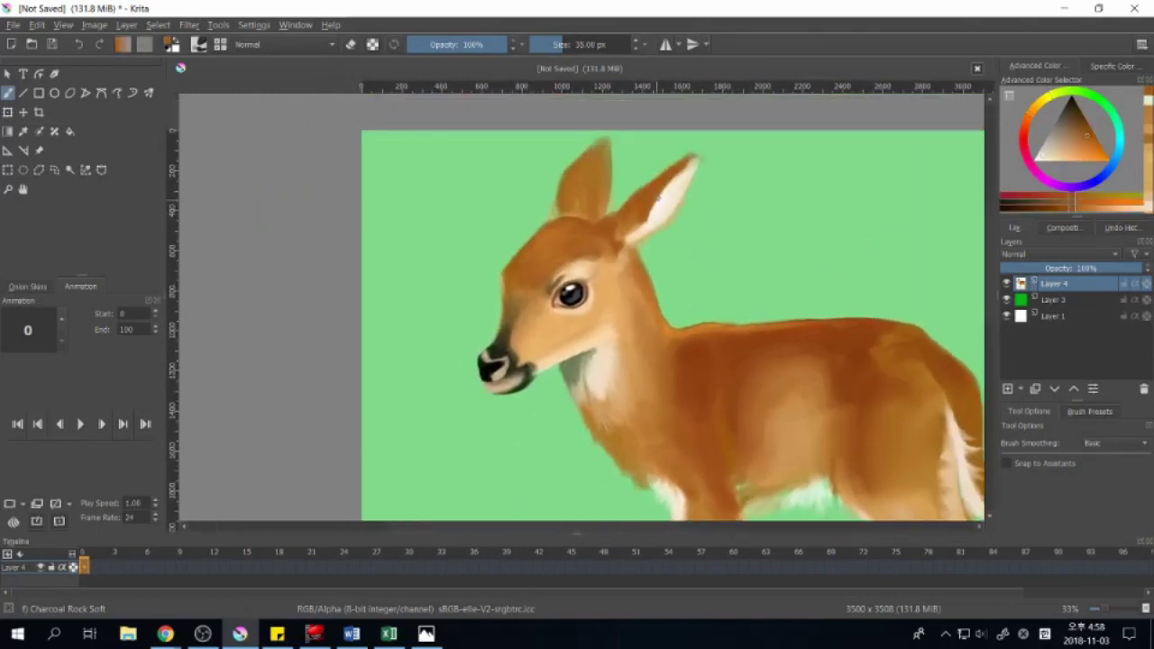
# Step: Pick an orange-brown colour and switch the brush back to painting mode
pyautogui.keyDown('ctrl'); pyautogui.click(675, 171); pyautogui.keyUp('ctrl')
pyautogui.scroll(1, 654, 269)
pyautogui.hscroll(-1, 683, 261)
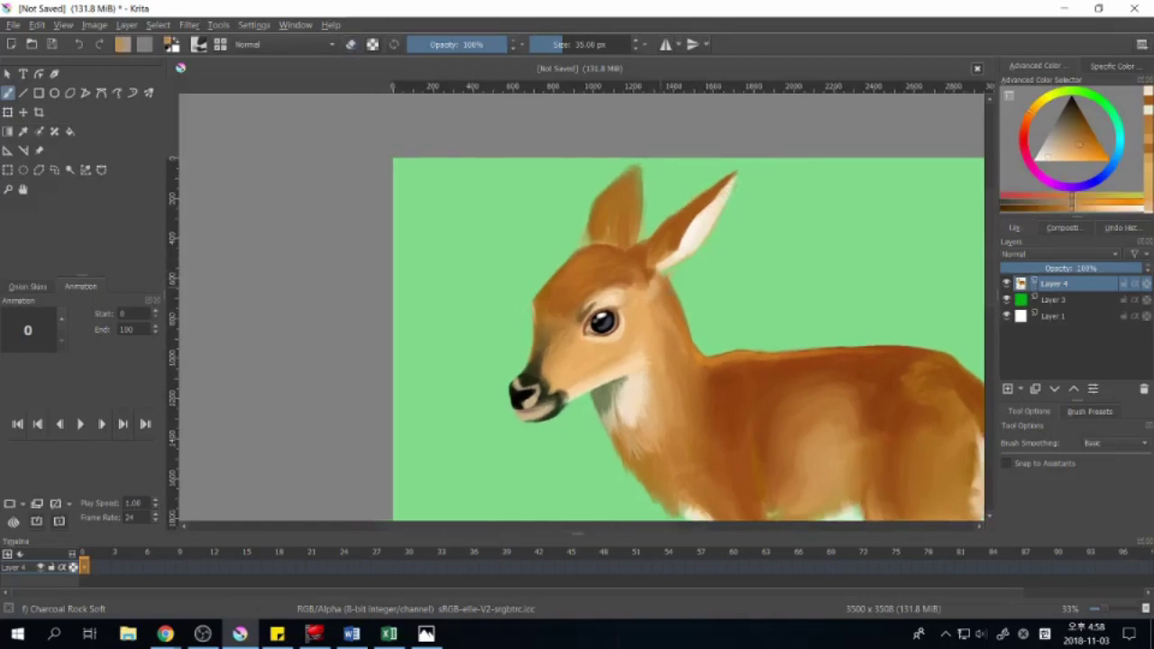
pyautogui.scroll(-2, 676, 266)
pyautogui.scroll(-1, 667, 273)
pyautogui.scroll(2, 683, 315)
pyautogui.hscroll(-1, 683, 315)
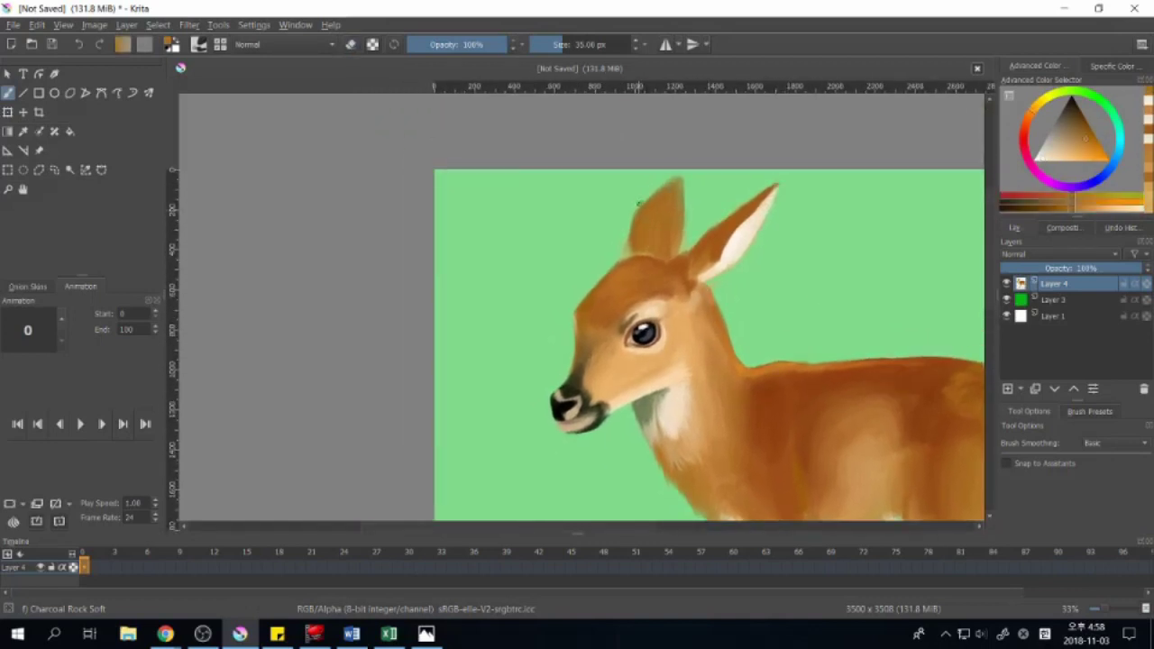
pyautogui.press('e')
pyautogui.scroll(1, 685, 237)
pyautogui.hscroll(-1, 685, 237)
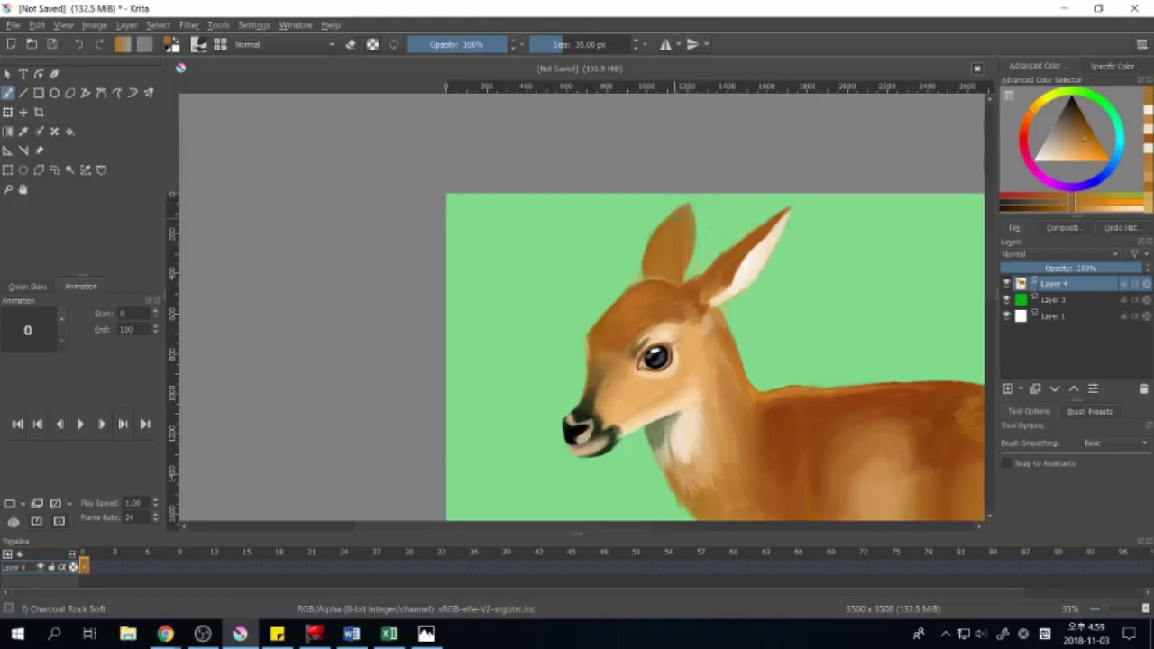
pyautogui.hscroll(-1, 685, 237)
# Step: Shade the left ear with a darker brown stroke and shrink the brush to about 38 px
pyautogui.press('k')
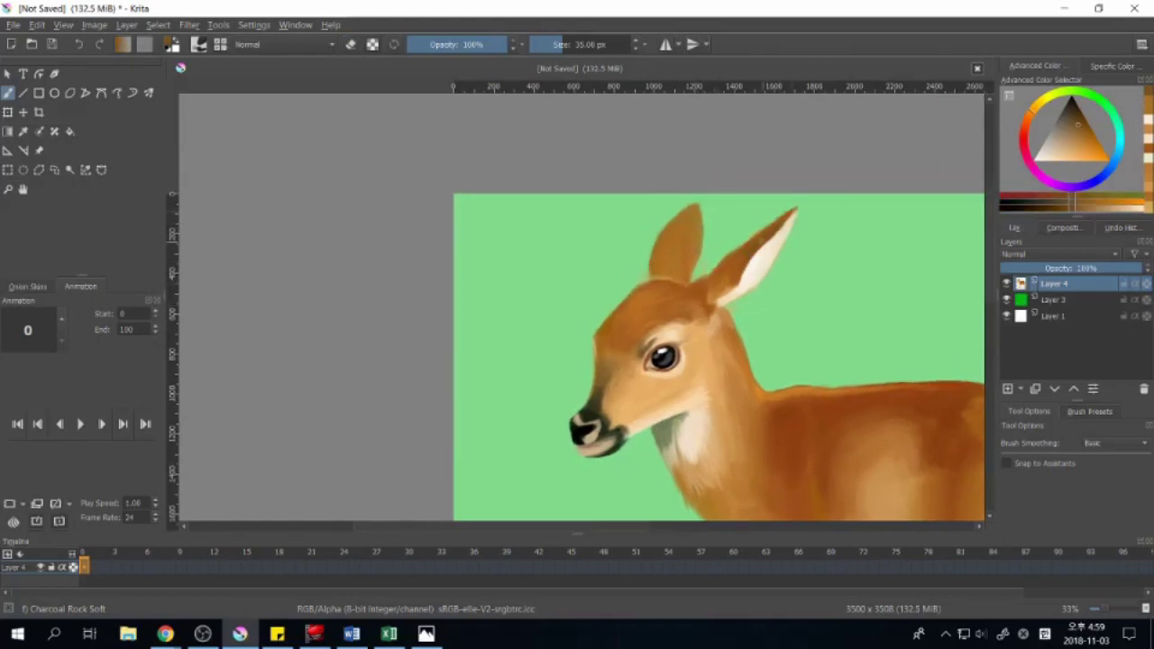
pyautogui.scroll(1, 787, 210)
pyautogui.hscroll(-1, 786, 210)
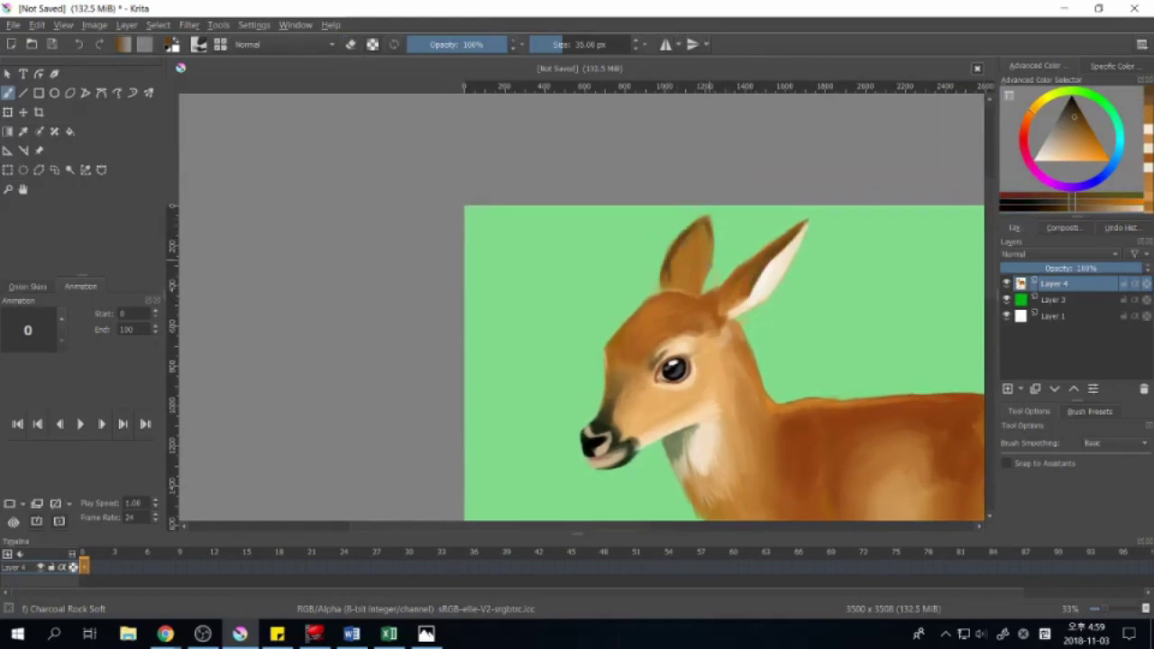
pyautogui.moveTo(704, 236); pyautogui.dragTo(696, 258)
pyautogui.press('l')
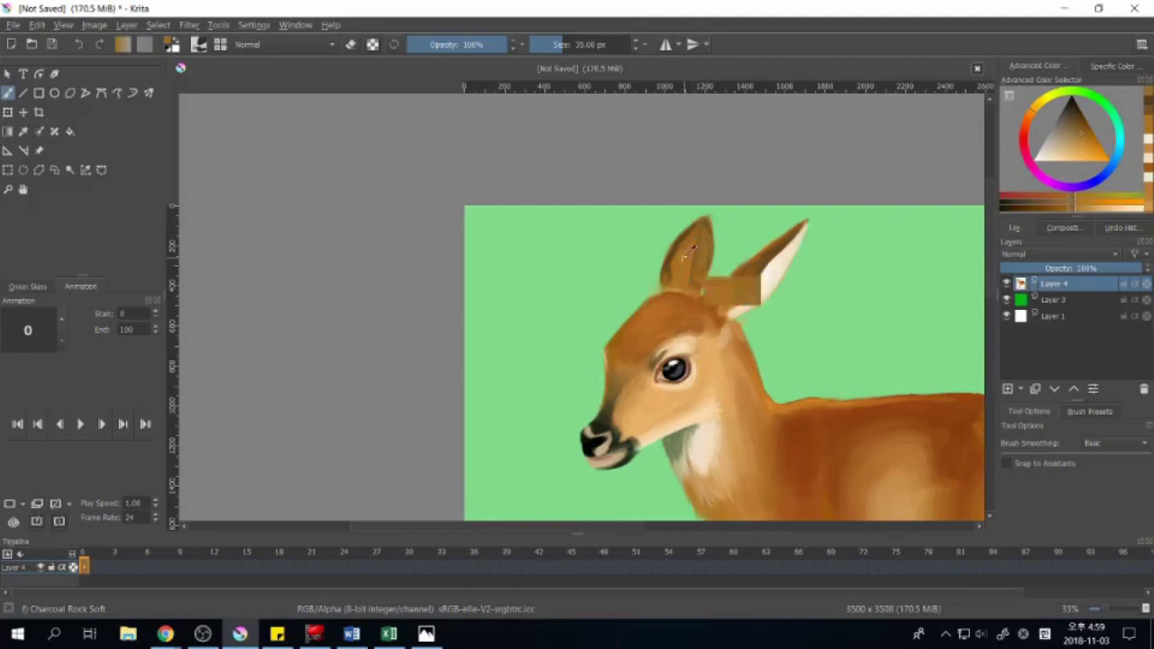
pyautogui.press('e')
pyautogui.scroll(-1, 714, 360)
pyautogui.press('e')
pyautogui.moveTo(754, 297); pyautogui.dragTo(746, 313)
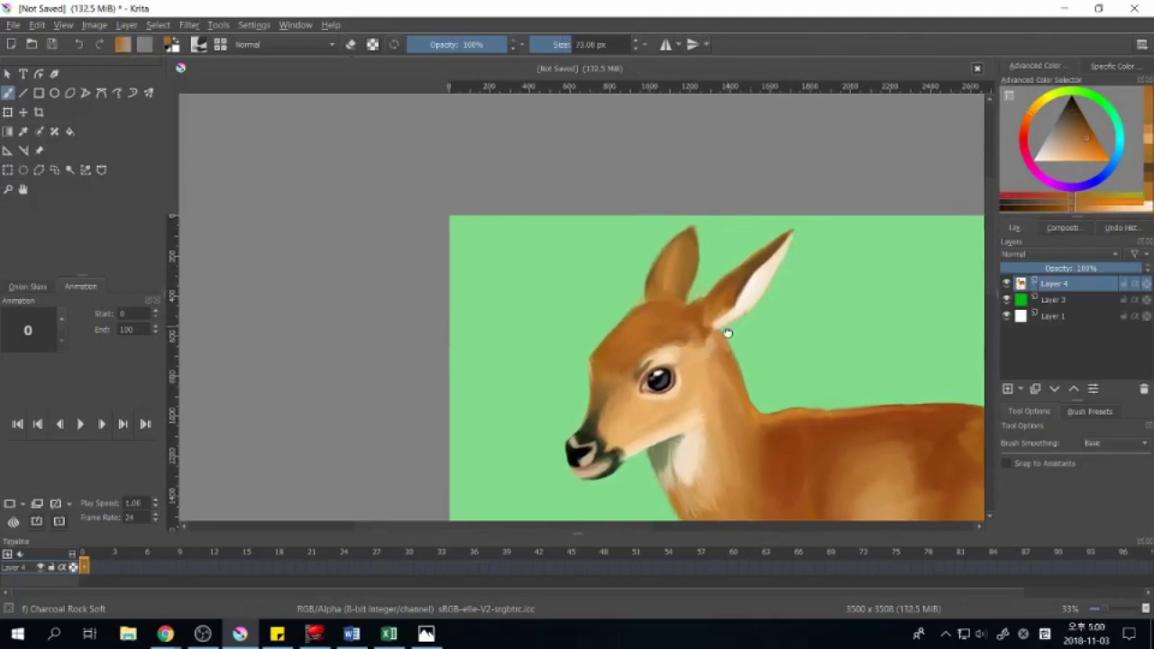
pyautogui.moveTo(830, 265); pyautogui.dragTo(763, 317)
pyautogui.keyDown('ctrl'); pyautogui.click(762, 316); pyautogui.keyUp('ctrl')
pyautogui.press('[')
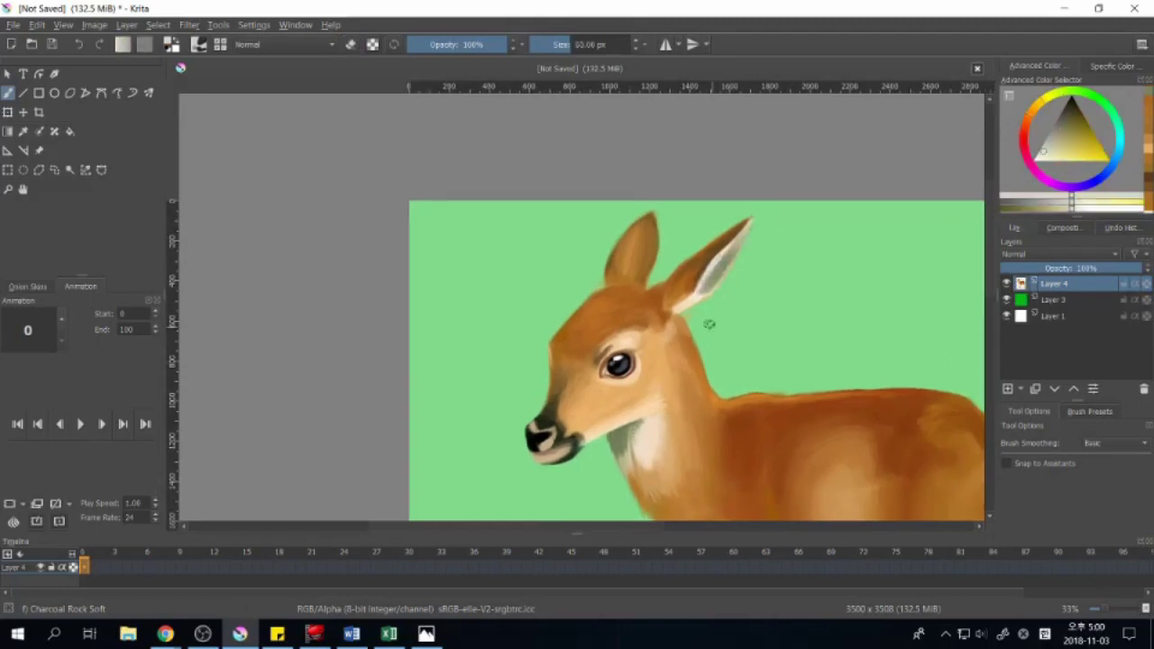
# Step: Pick darker orange-brown tones to refine the ear shading
pyautogui.keyDown('ctrl'); pyautogui.click(701, 294); pyautogui.keyUp('ctrl')
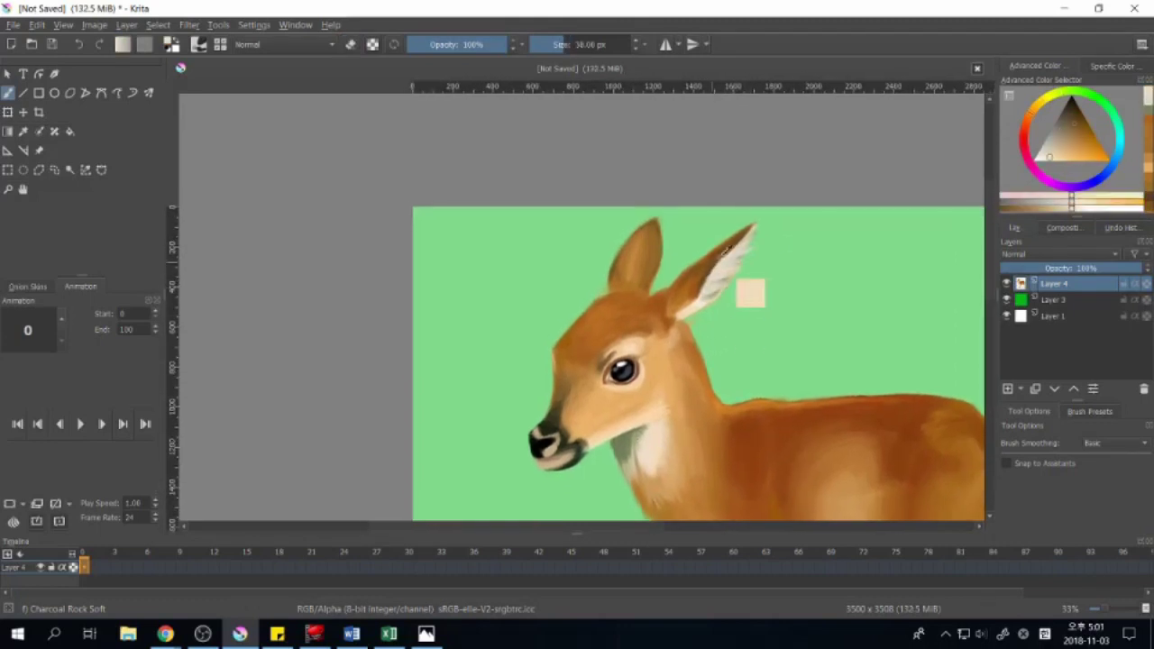
pyautogui.keyDown('ctrl'); pyautogui.click(721, 257); pyautogui.keyUp('ctrl')
pyautogui.scroll(-5, 793, 265)
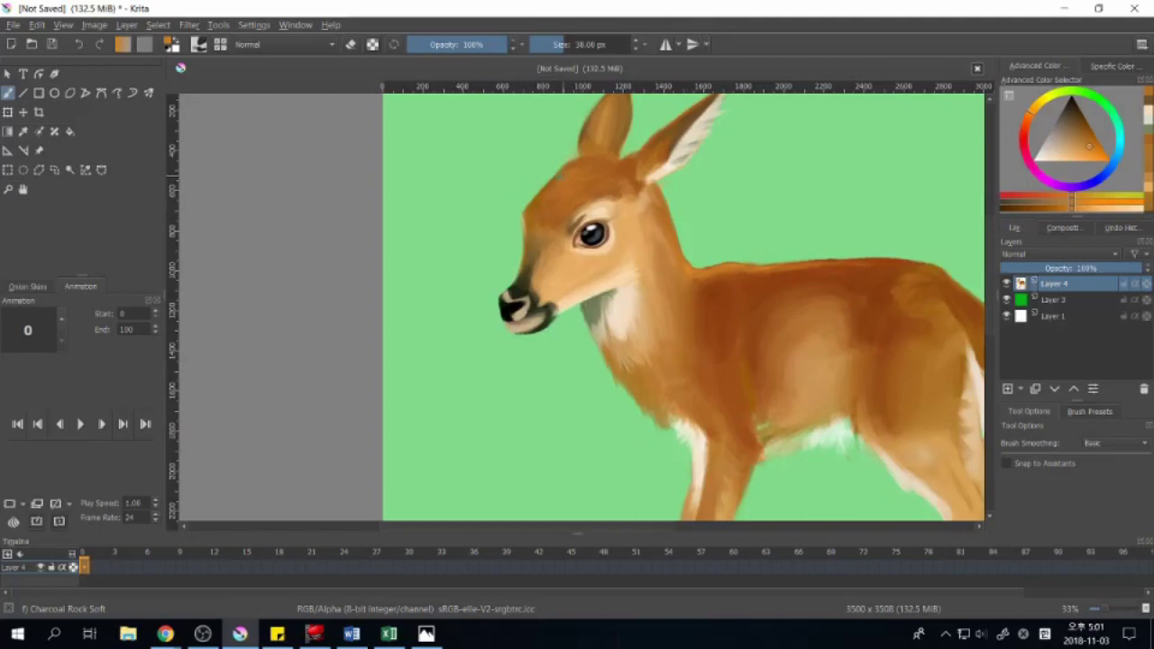
pyautogui.hscroll(5, 811, 365)
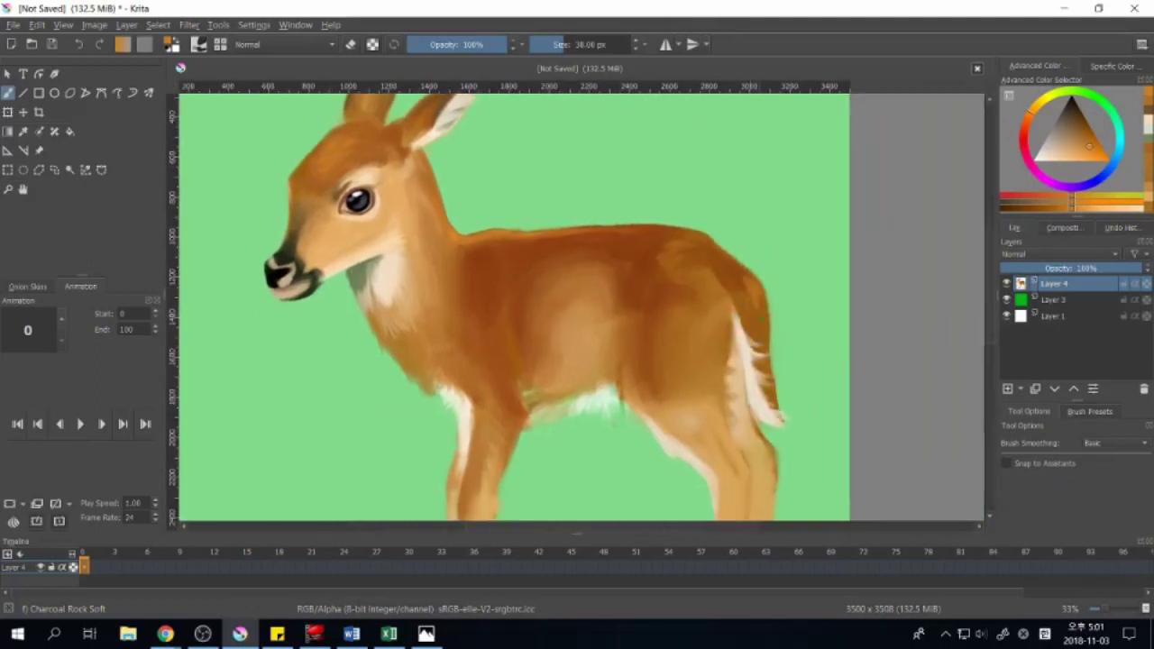
pyautogui.scroll(-5, 818, 359)
pyautogui.scroll(3, 818, 358)
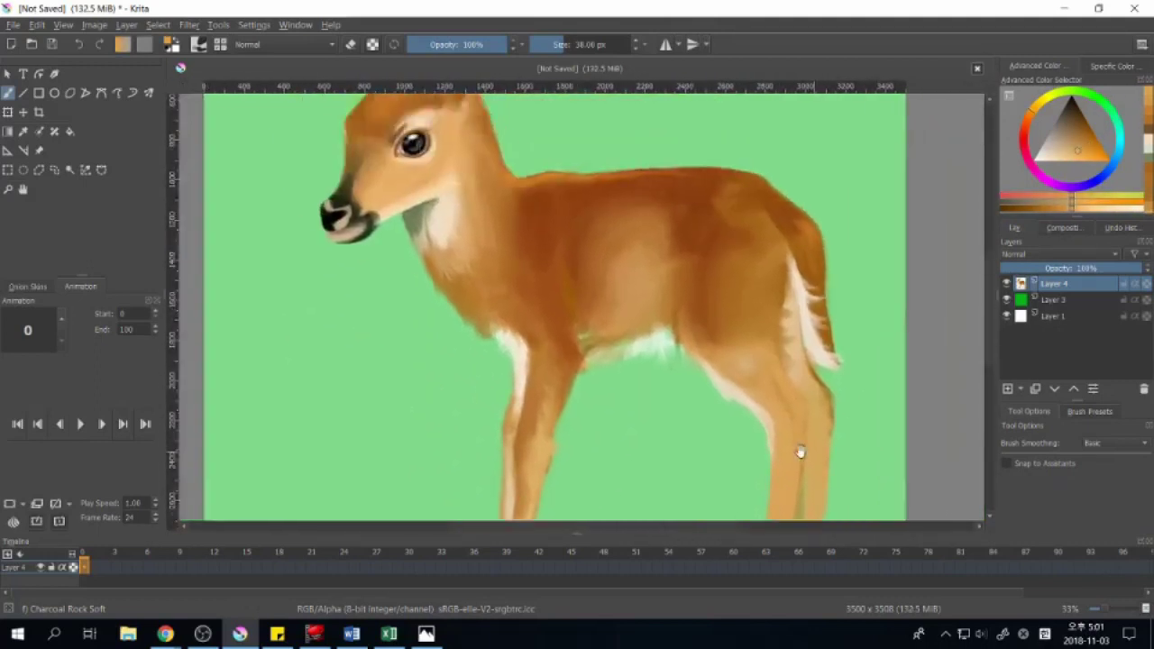
pyautogui.hscroll(-5, 798, 450)
pyautogui.scroll(1, 605, 397)
# Step: Adjust the orange shades, choose a light beige for spots, and add empty Layer 5
pyautogui.keyDown('ctrl'); pyautogui.click(631, 415); pyautogui.keyUp('ctrl')
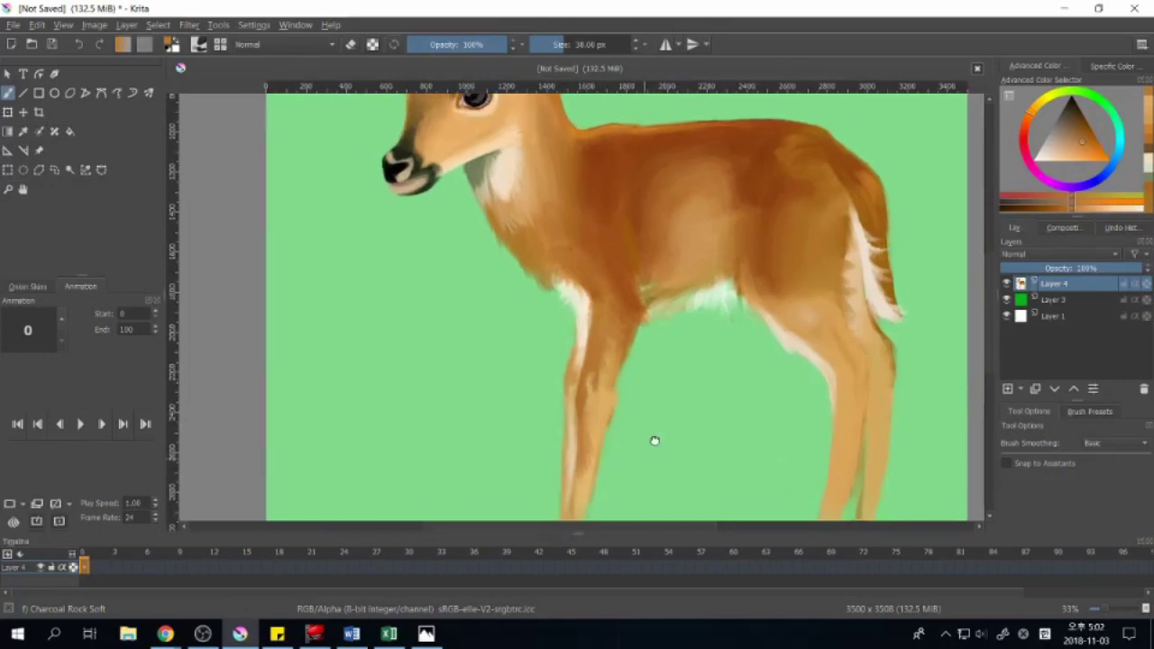
pyautogui.scroll(-2, 652, 440)
pyautogui.hscroll(-1, 652, 441)
pyautogui.keyDown('ctrl'); pyautogui.click(631, 361); pyautogui.keyUp('ctrl')
pyautogui.scroll(3, 631, 361)
pyautogui.hscroll(1, 631, 361)
pyautogui.keyDown('ctrl'); pyautogui.click(739, 288); pyautogui.keyUp('ctrl')
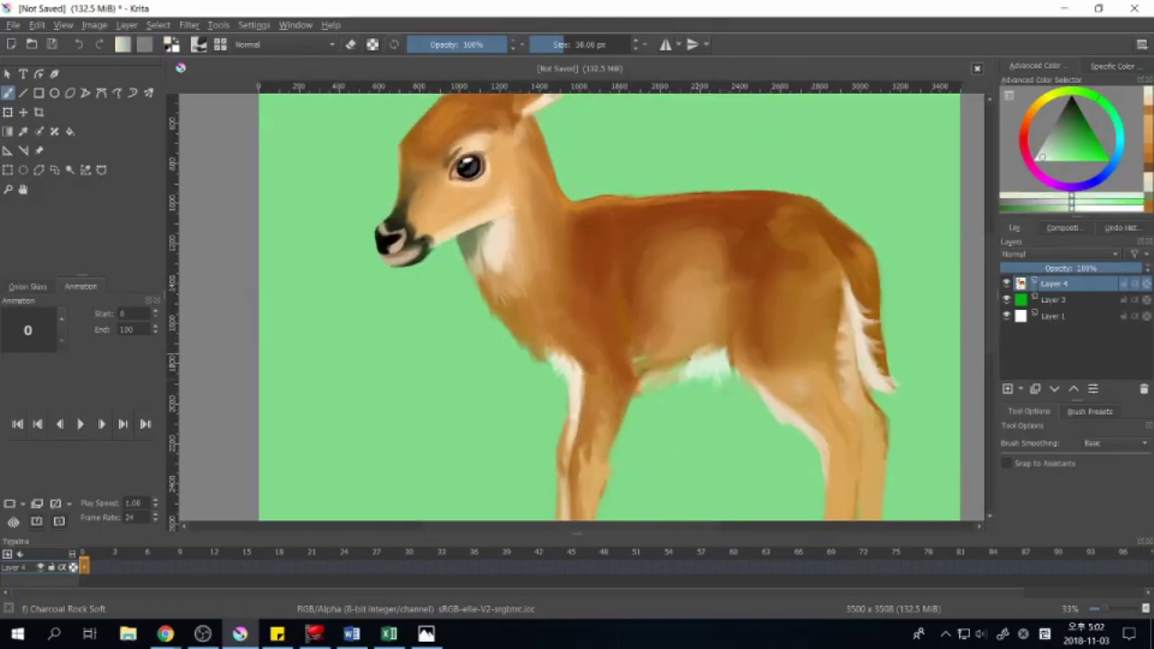
pyautogui.keyDown('ctrl'); pyautogui.click(699, 357); pyautogui.keyUp('ctrl')
pyautogui.scroll(1, 820, 381)
pyautogui.keyDown('ctrl'); pyautogui.click(867, 383); pyautogui.keyUp('ctrl')
pyautogui.press('Insert')
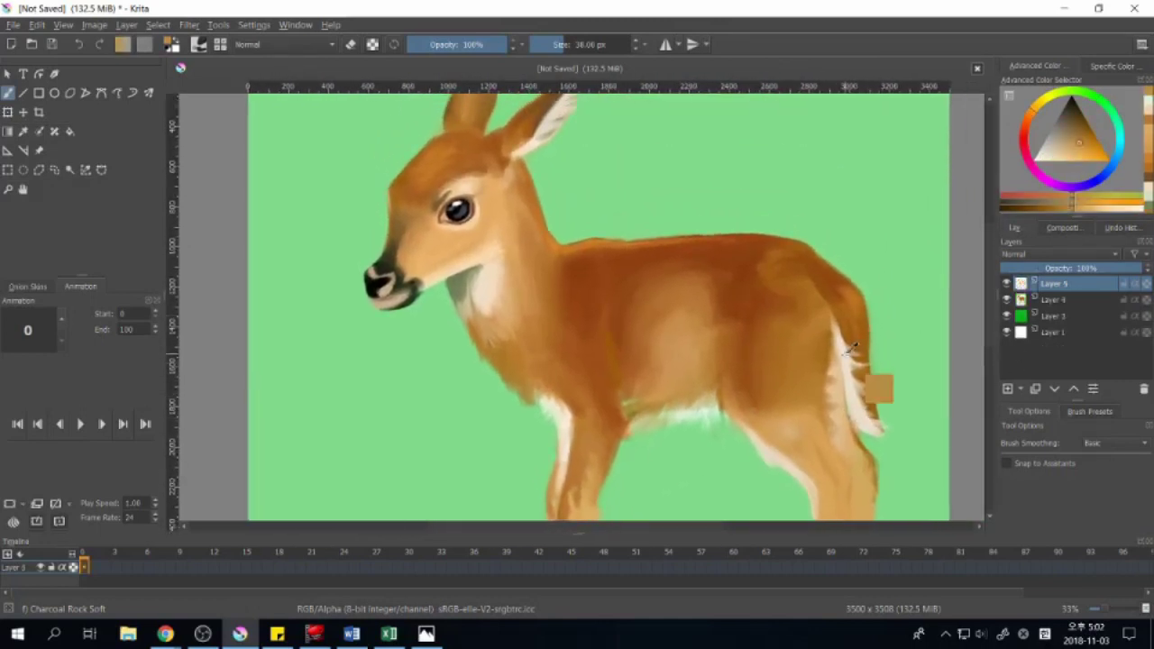
# Step: Dab a dashed line of pale cream spots down the fawn's neck and along its back
pyautogui.scroll(3, 867, 383)
pyautogui.hscroll(-3, 867, 383)
pyautogui.scroll(-1, 630, 255)
pyautogui.hscroll(-1, 676, 322)
pyautogui.moveTo(638, 296); pyautogui.dragTo(649, 334)
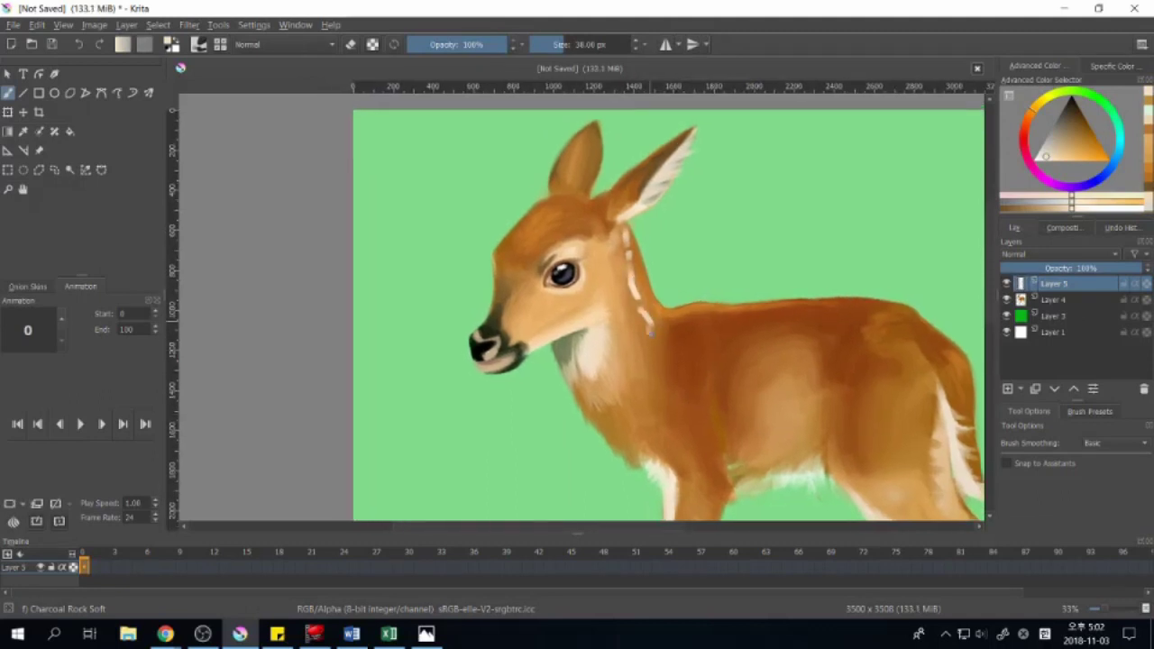
pyautogui.hscroll(1, 735, 322)
pyautogui.moveTo(739, 321); pyautogui.dragTo(865, 304)
pyautogui.click(737, 346)
# Step: Add more light spots on the fawn's body and across the back
pyautogui.hscroll(3, 703, 316)
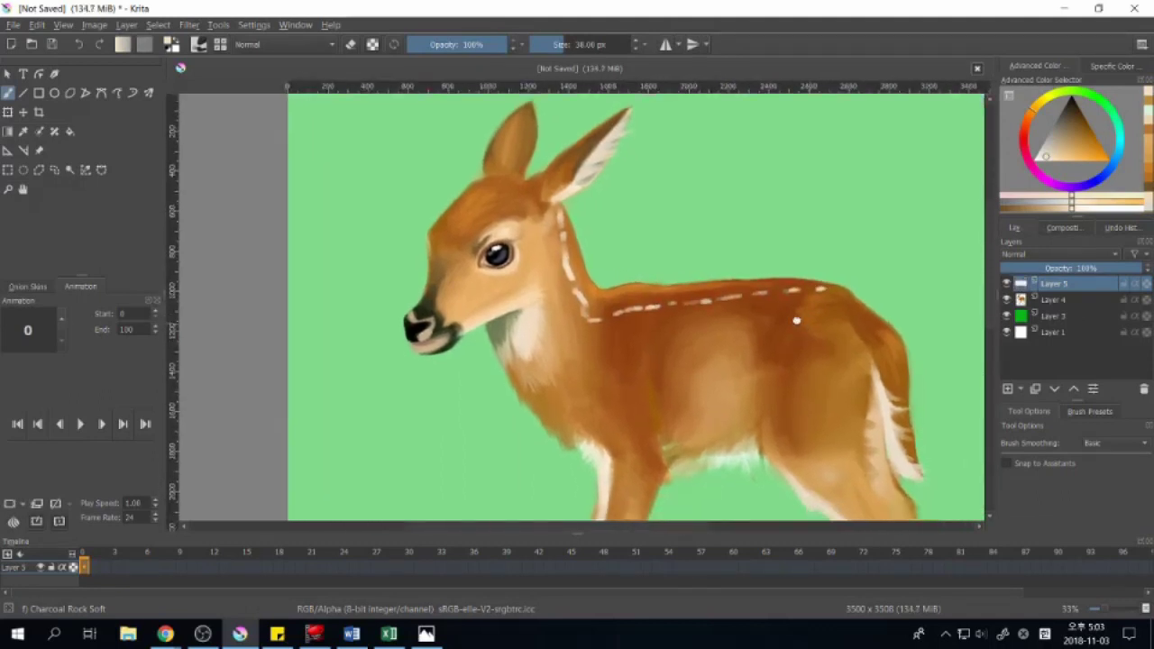
pyautogui.hscroll(2, 658, 299)
pyautogui.hscroll(2, 658, 307)
pyautogui.click(650, 332)
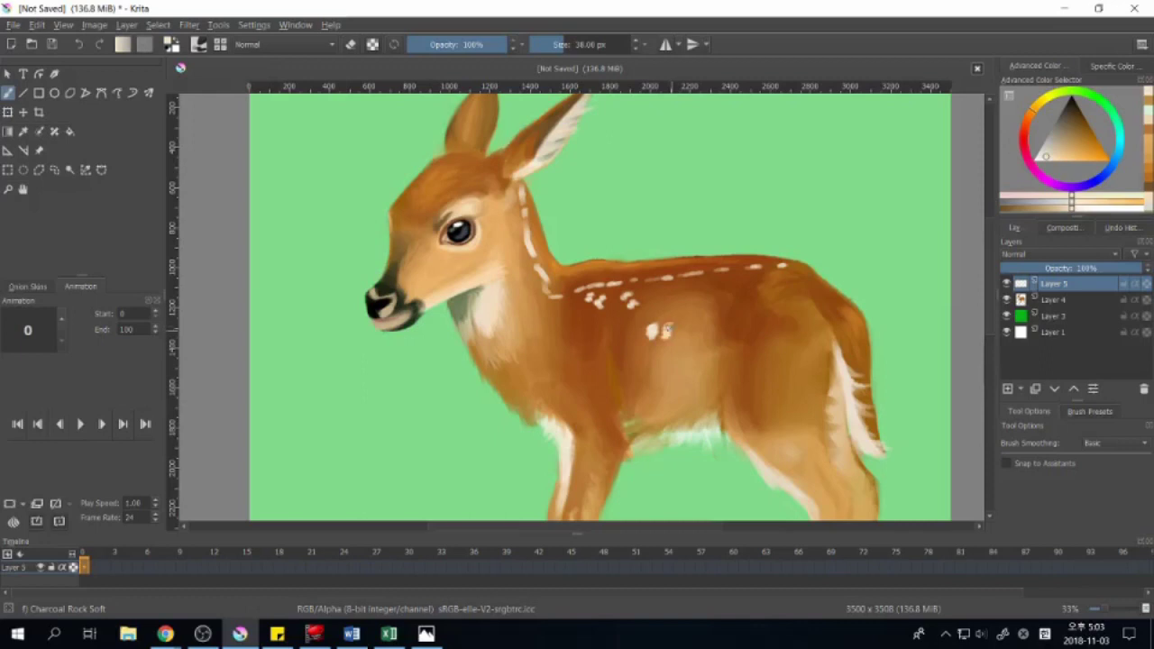
pyautogui.moveTo(689, 314); pyautogui.dragTo(732, 308)
# Step: Pan around the fawn and dab another small light spot lower on its flank
pyautogui.hscroll(2, 721, 325)
pyautogui.hscroll(2, 730, 354)
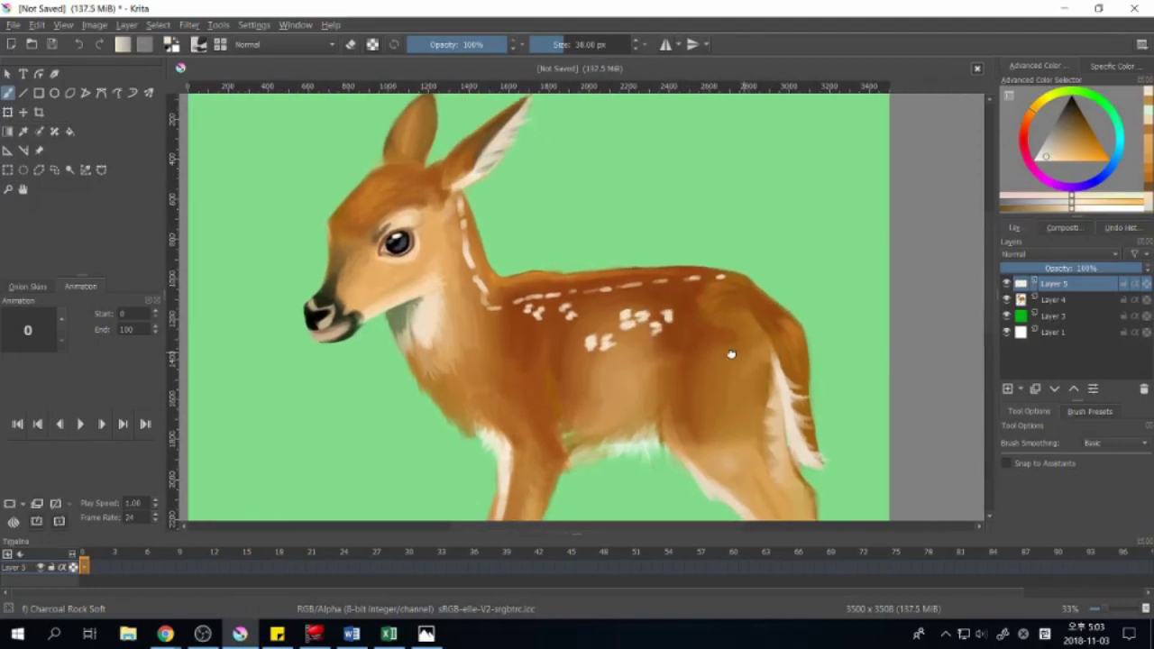
pyautogui.hscroll(-2, 733, 177)
pyautogui.hscroll(-1, 788, 359)
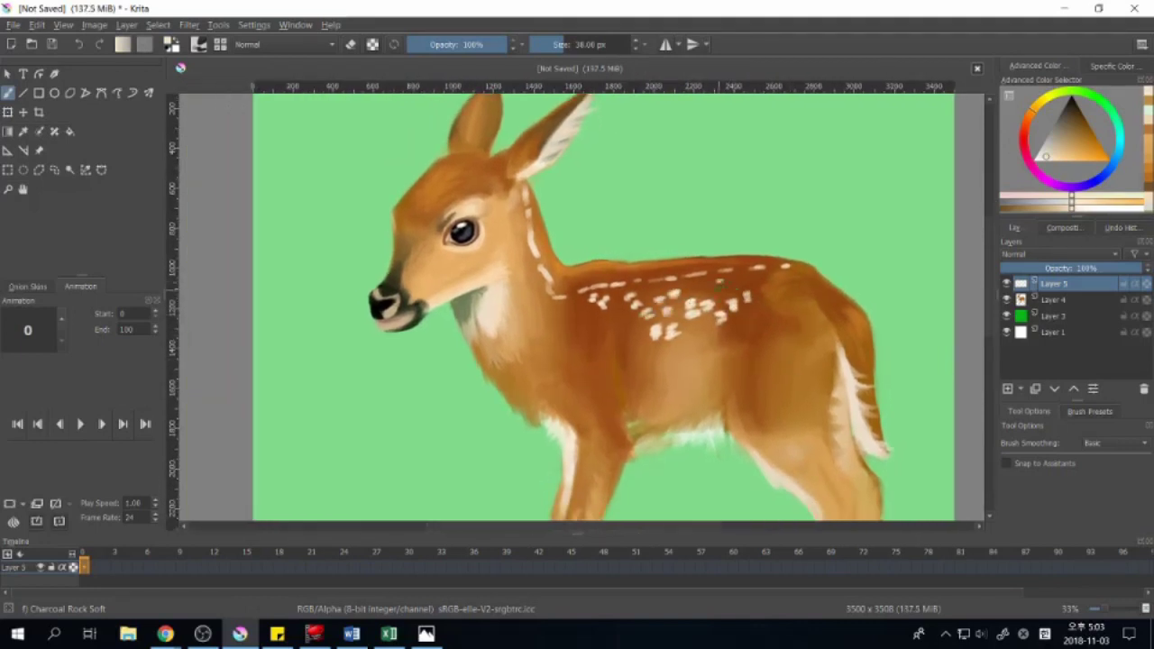
pyautogui.hscroll(2, 721, 288)
pyautogui.scroll(1, 726, 293)
pyautogui.hscroll(2, 726, 307)
pyautogui.scroll(2, 726, 310)
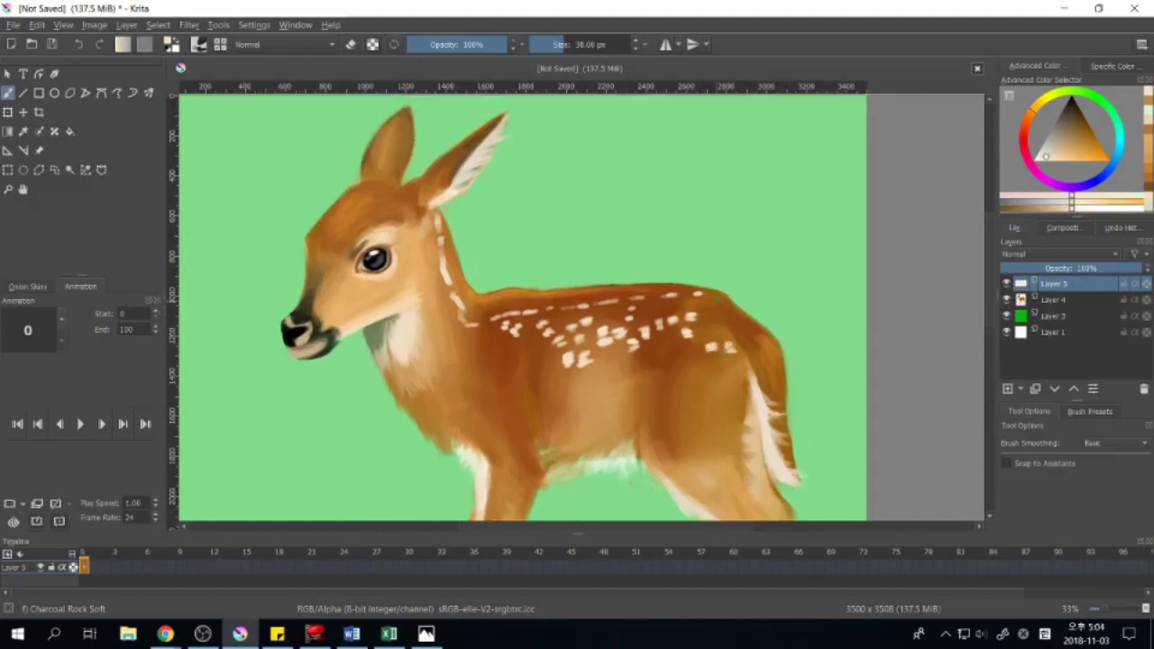
pyautogui.hscroll(1, 712, 311)
pyautogui.scroll(-1, 703, 329)
pyautogui.hscroll(-6, 689, 360)
pyautogui.hscroll(-1, 676, 383)
pyautogui.click(647, 375)
pyautogui.scroll(-1, 669, 393)
pyautogui.hscroll(-1, 665, 387)
pyautogui.hscroll(1, 659, 378)
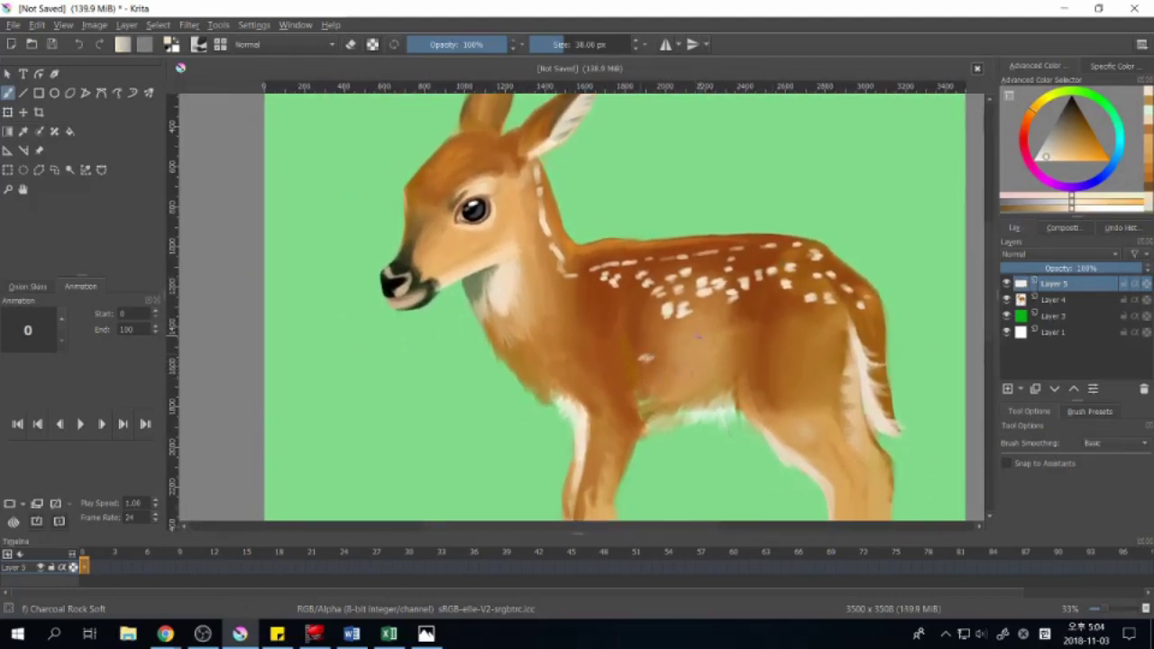